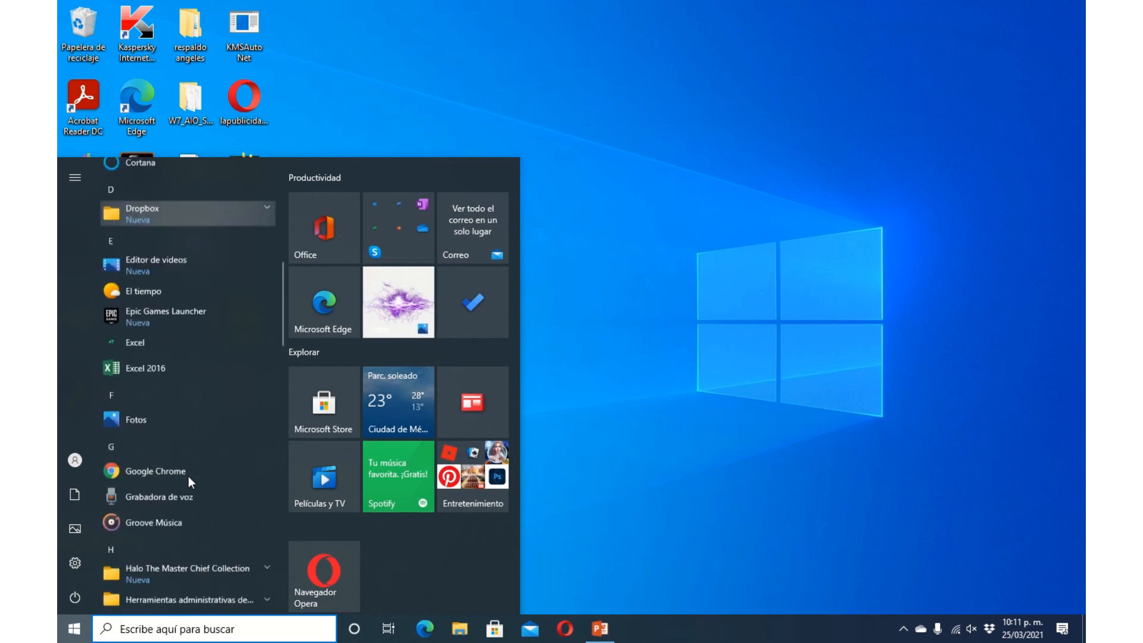
# Launch Excel 2016 from the installed apps and create a blank workbook.
pyautogui.scroll(-8, 191, 481)
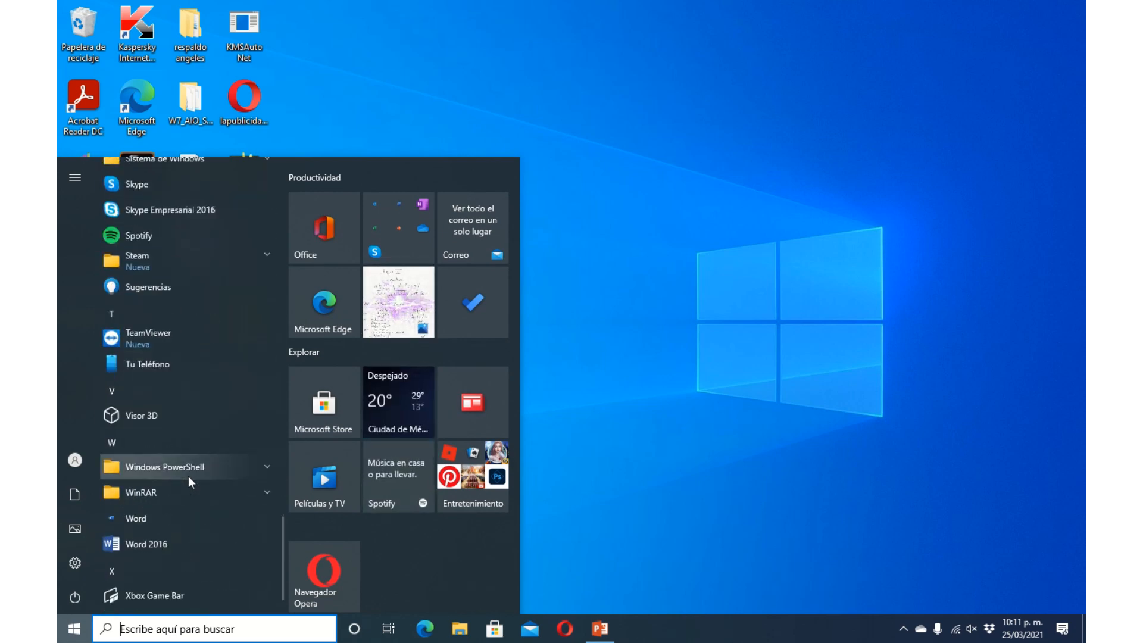
pyautogui.scroll(8, 191, 481)
pyautogui.scroll(10, 191, 481)
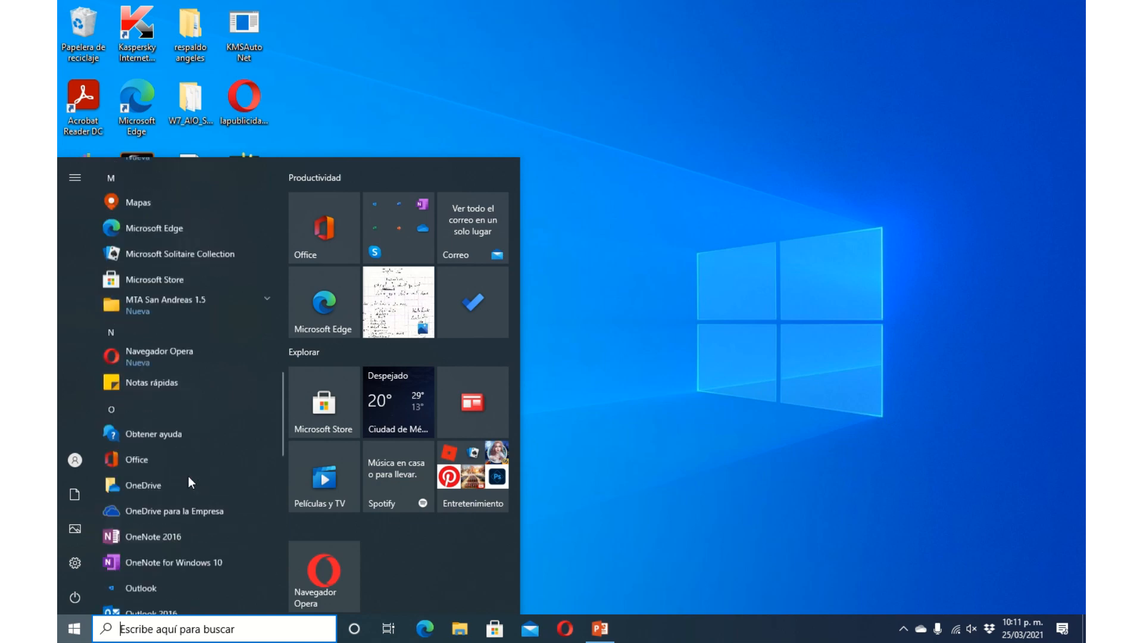
pyautogui.scroll(1, 191, 481)
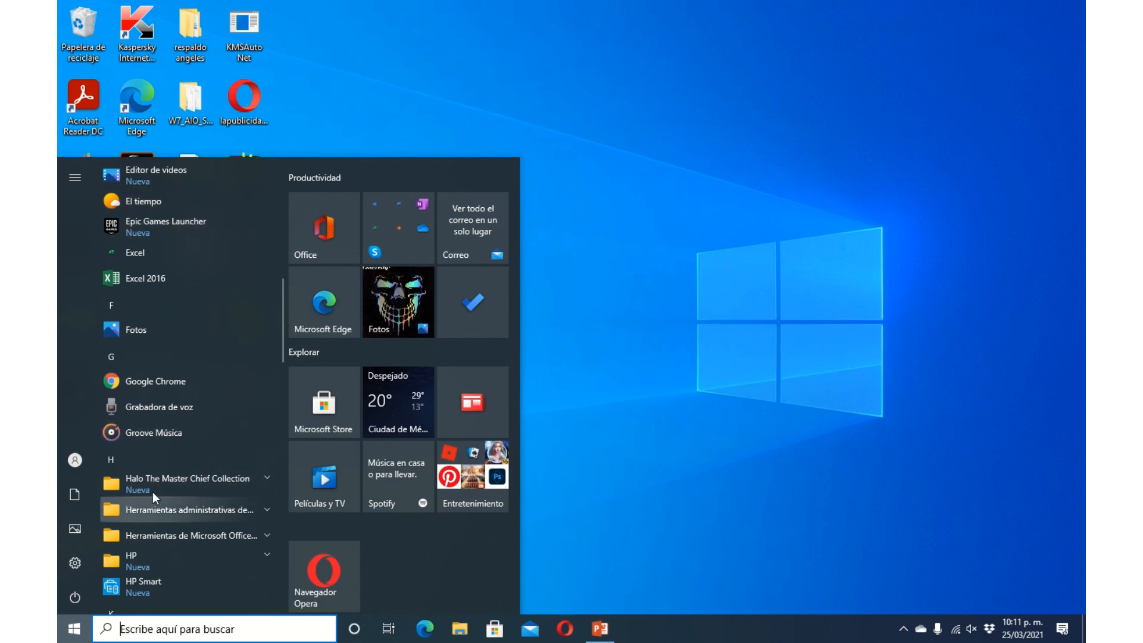
pyautogui.scroll(4, 184, 428)
pyautogui.scroll(-3, 185, 427)
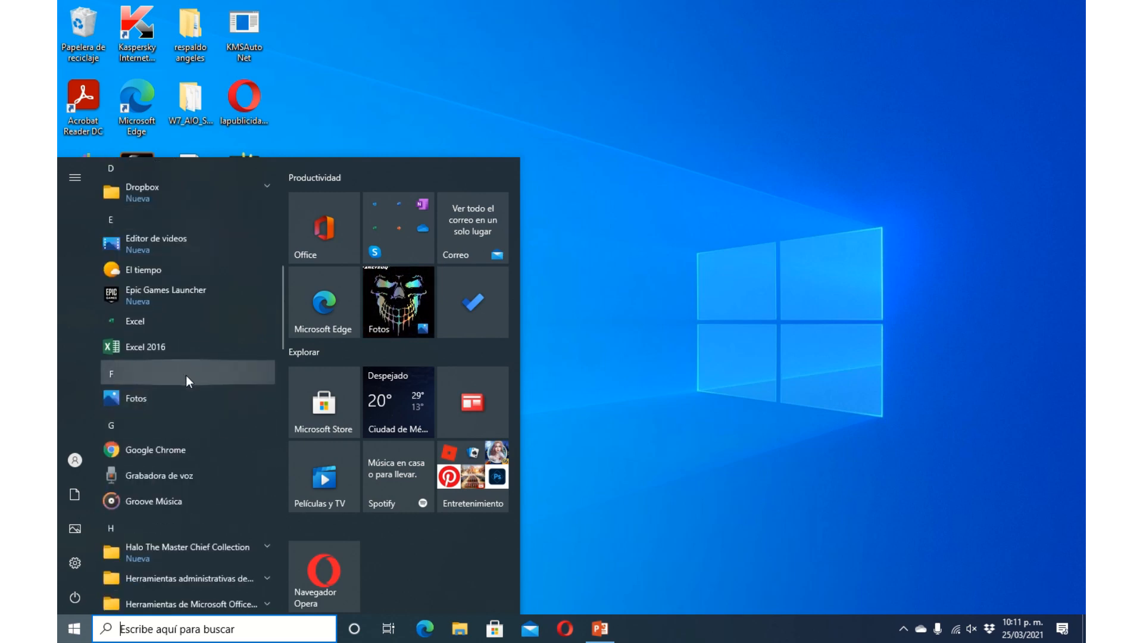
pyautogui.scroll(2, 186, 379)
pyautogui.scroll(-2, 188, 382)
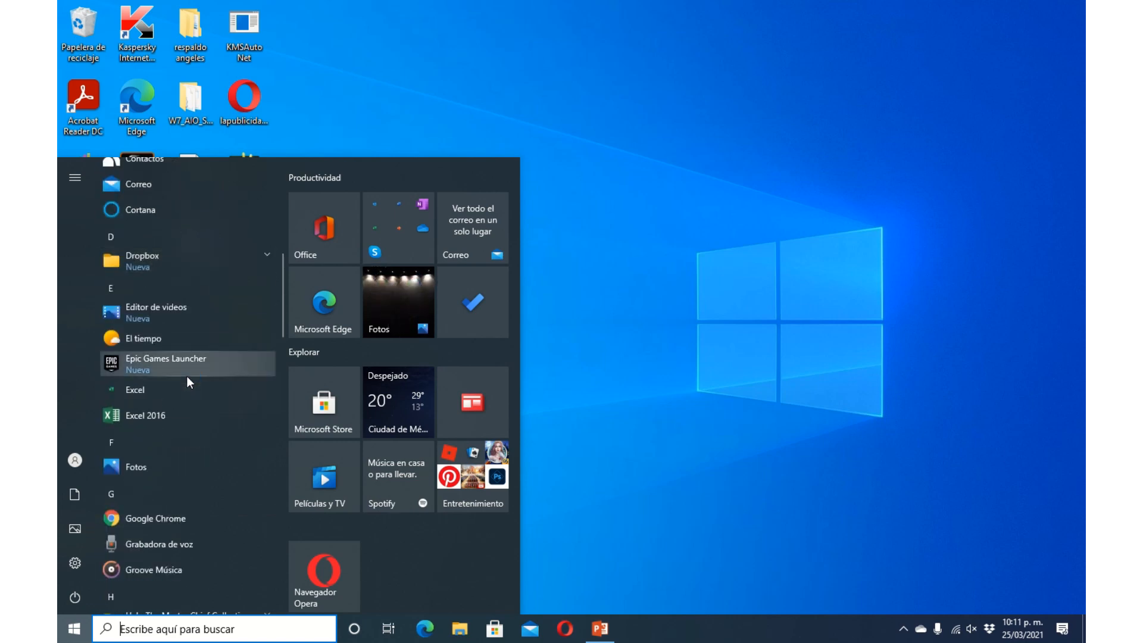
pyautogui.click(159, 416)
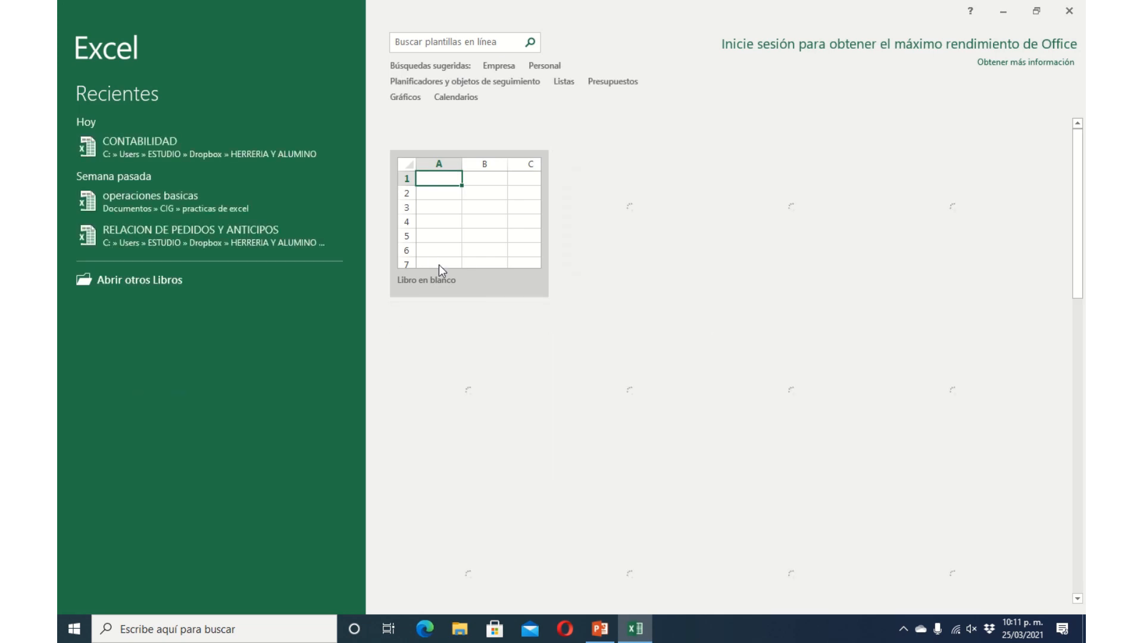
pyautogui.click(451, 255)
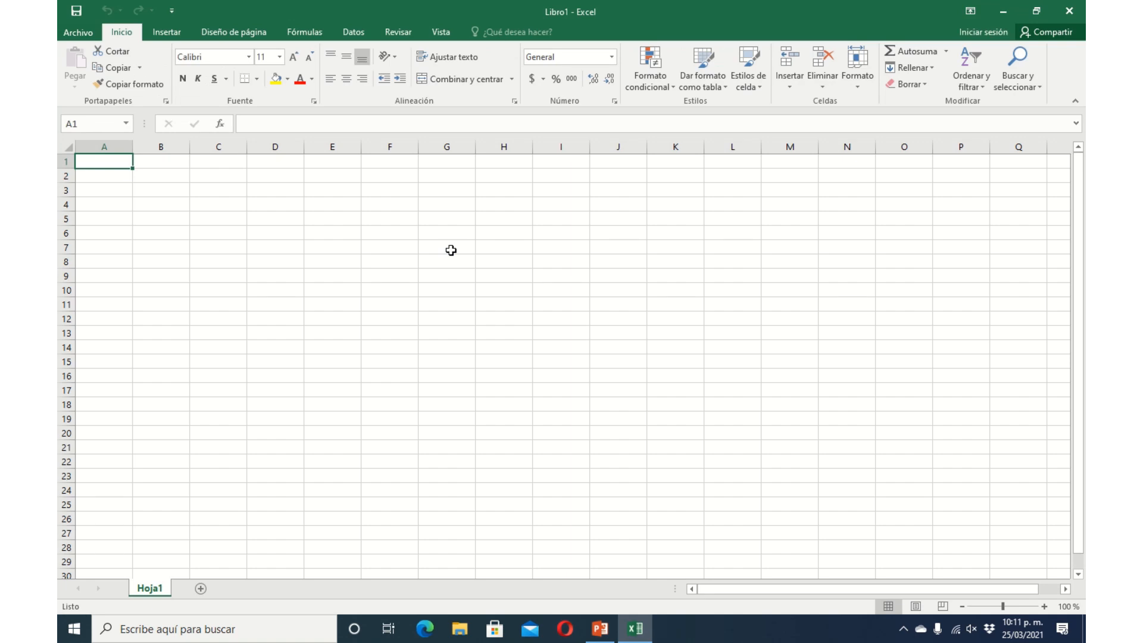
pyautogui.click(253, 289)
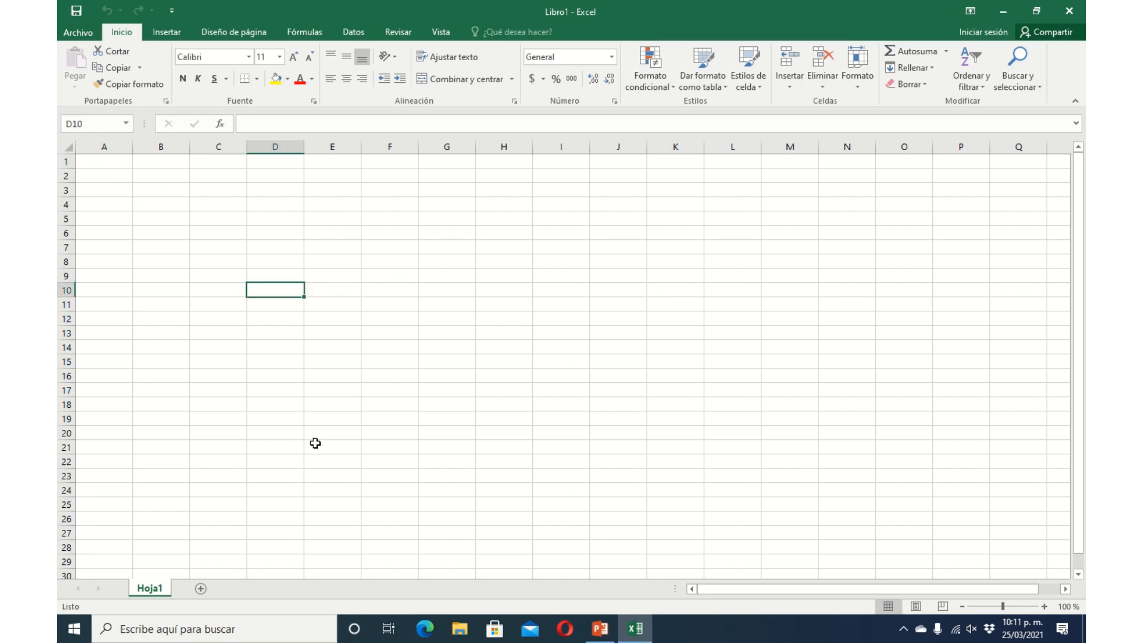
pyautogui.click(387, 387)
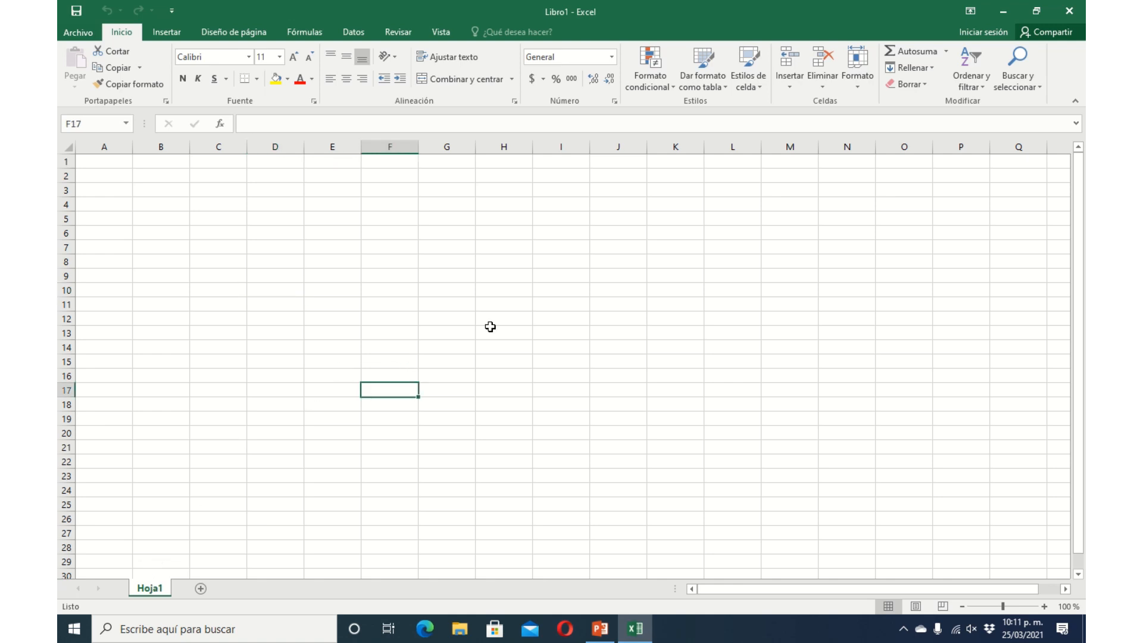
pyautogui.click(489, 322)
pyautogui.click(274, 246)
pyautogui.click(162, 232)
pyautogui.click(444, 233)
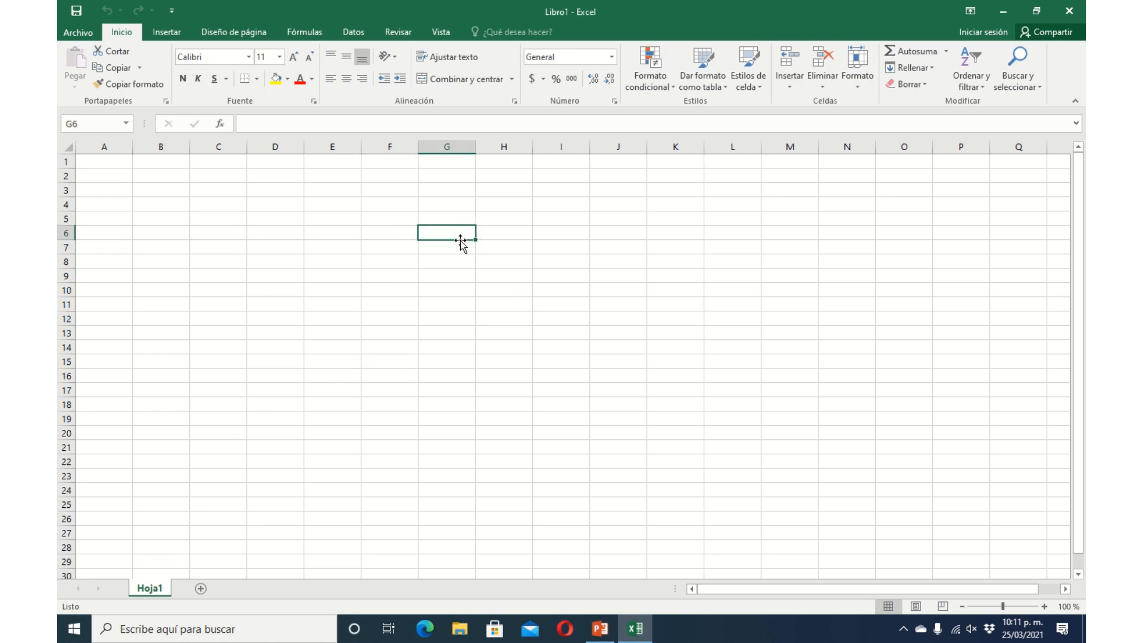
pyautogui.click(249, 230)
pyautogui.click(244, 261)
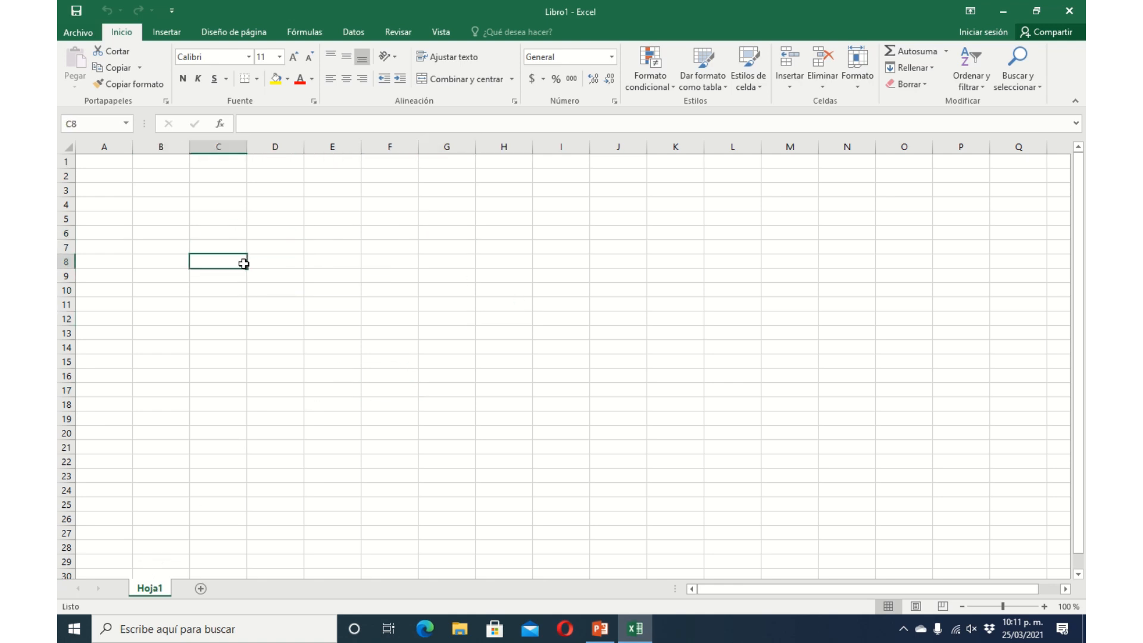
pyautogui.click(278, 218)
pyautogui.click(293, 275)
pyautogui.click(286, 316)
pyautogui.click(405, 306)
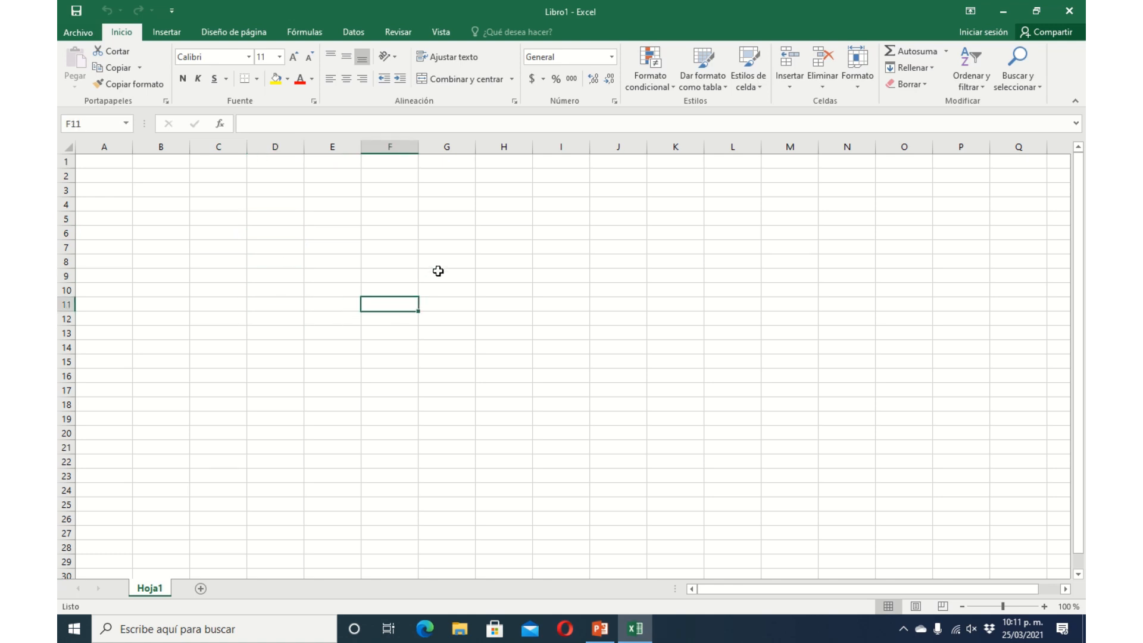
pyautogui.click(438, 271)
pyautogui.click(270, 277)
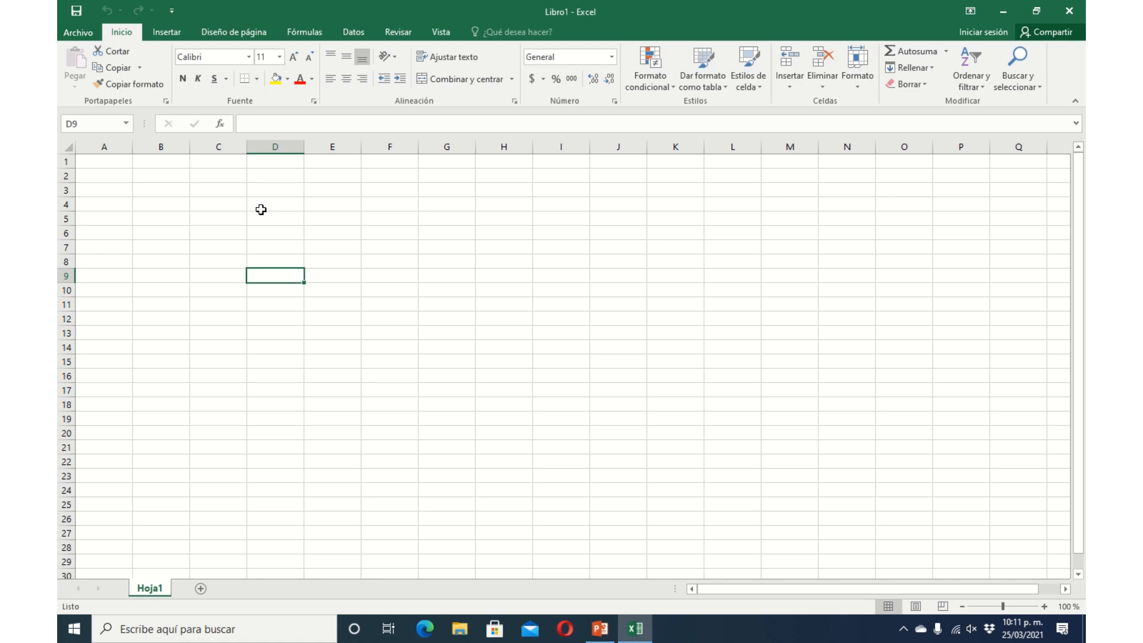
# Step down through the cells of column A, from A1 to A15.
pyautogui.click(98, 161)
pyautogui.click(95, 176)
pyautogui.click(97, 190)
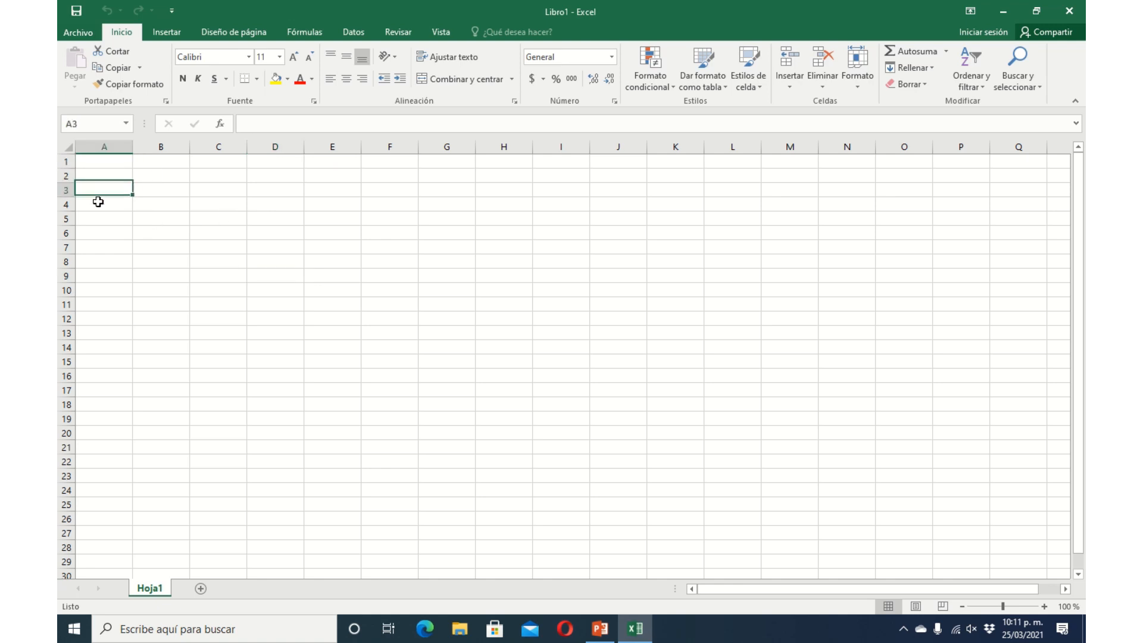
pyautogui.click(97, 204)
pyautogui.moveTo(98, 219); pyautogui.dragTo(97, 234)
pyautogui.click(99, 275)
pyautogui.click(102, 305)
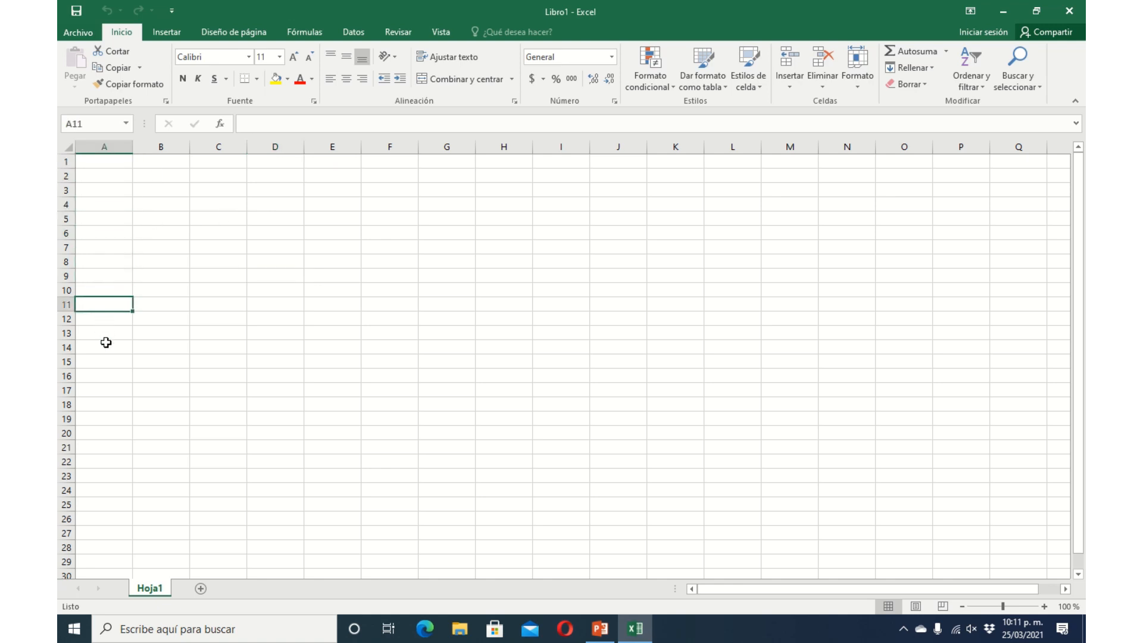
pyautogui.click(106, 351)
pyautogui.moveTo(106, 354); pyautogui.dragTo(106, 358)
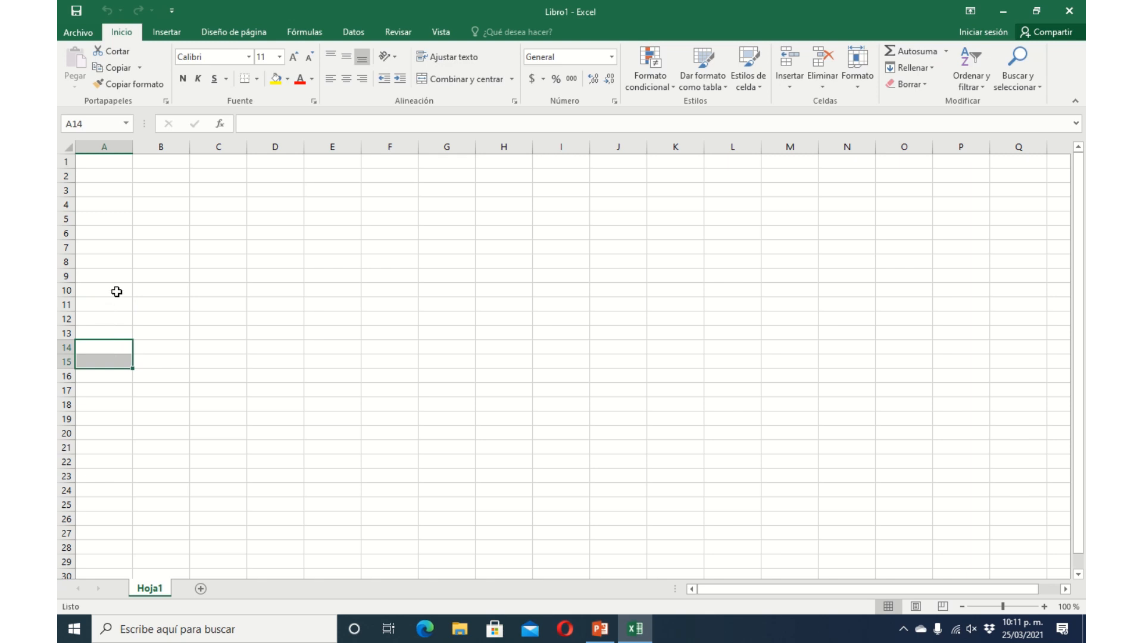
# Select the whole columns A, B, C and D one after another.
pyautogui.click(109, 144)
pyautogui.click(161, 144)
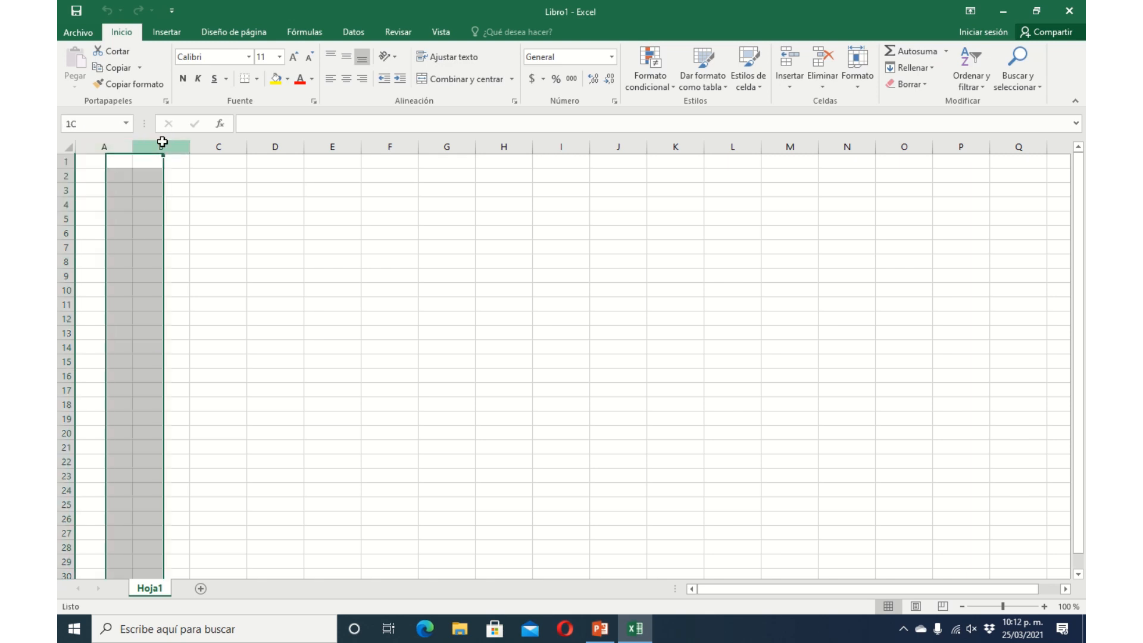
pyautogui.click(224, 144)
pyautogui.click(275, 144)
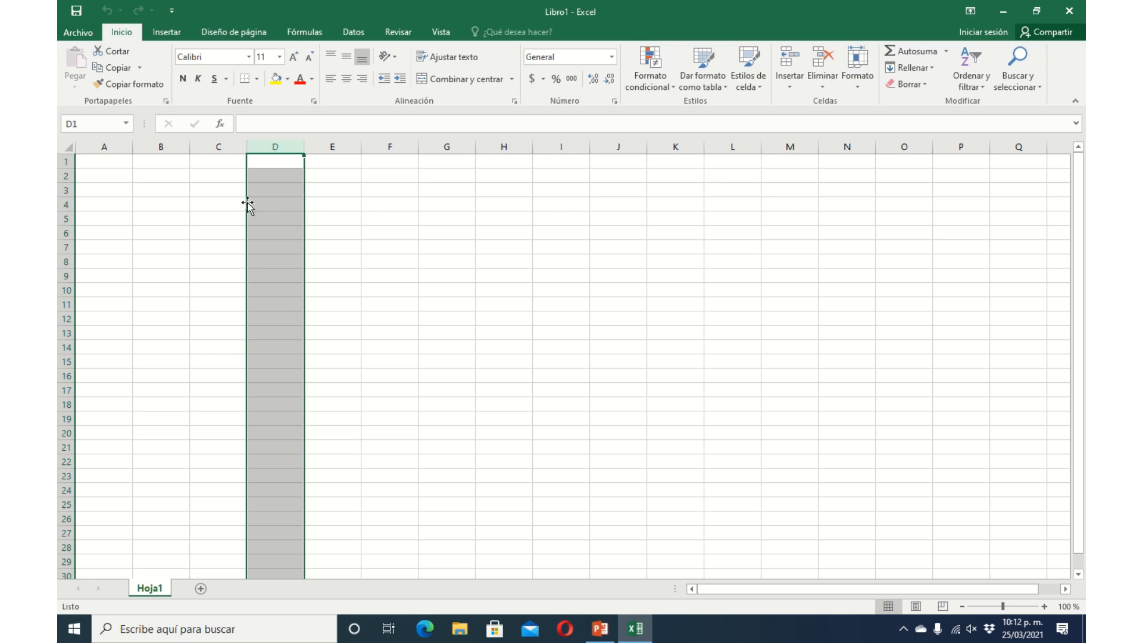
# Step across the sheet through cells A3, B3, D3 and H3, ending at L2.
pyautogui.click(102, 191)
pyautogui.click(164, 193)
pyautogui.click(280, 189)
pyautogui.click(527, 190)
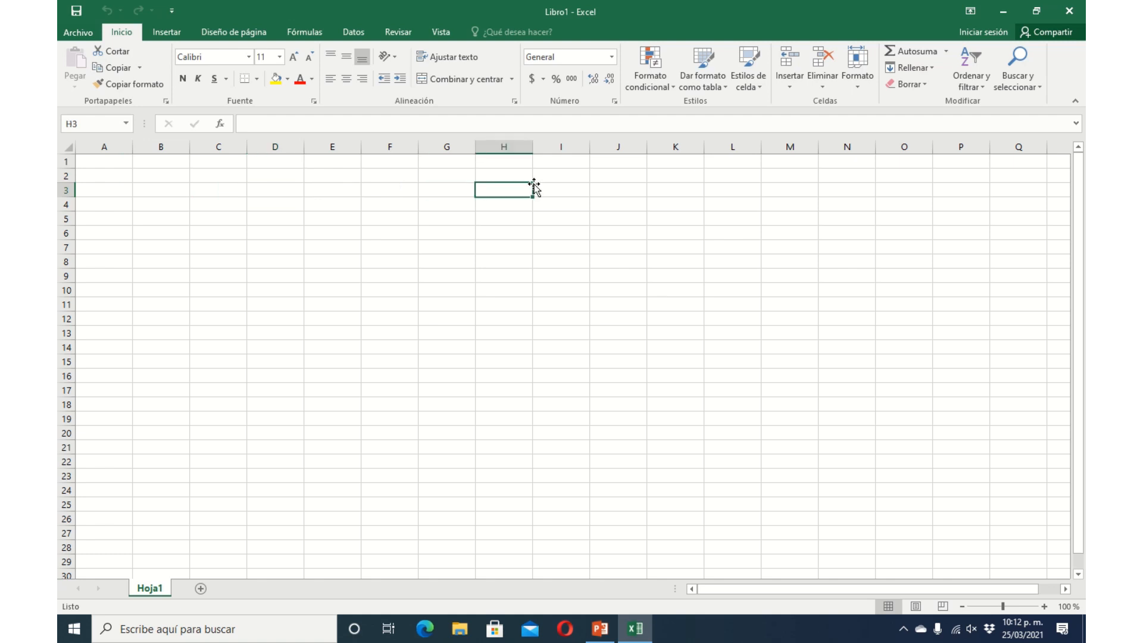
pyautogui.click(678, 177)
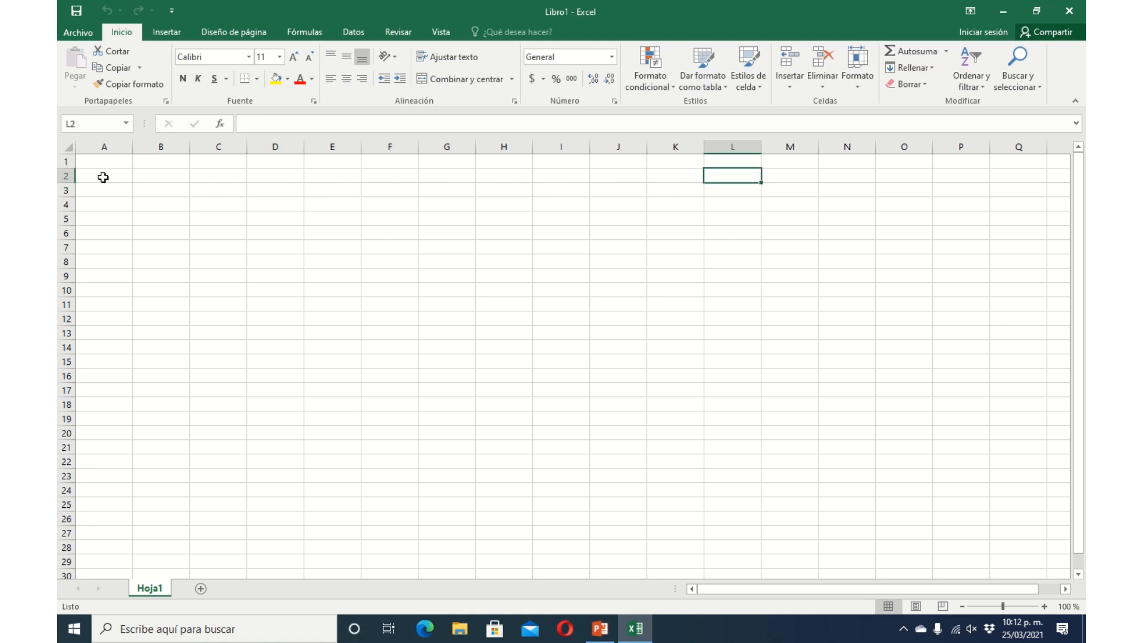
# Select the whole rows 1, 2 and 3 one after another.
pyautogui.click(68, 161)
pyautogui.click(67, 175)
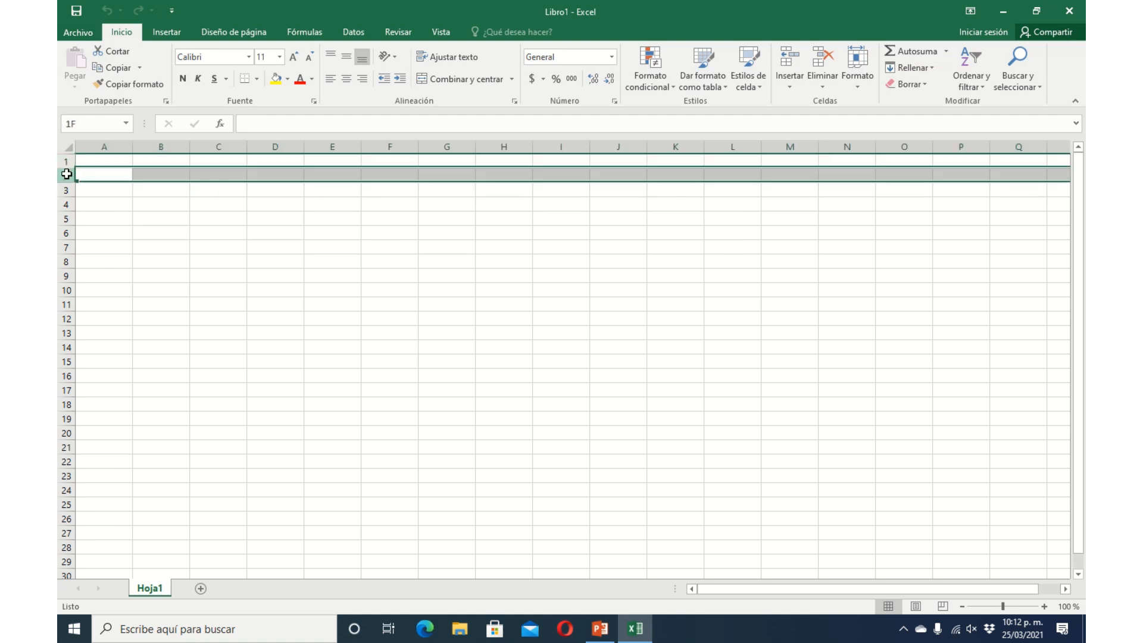
pyautogui.click(68, 190)
pyautogui.click(363, 249)
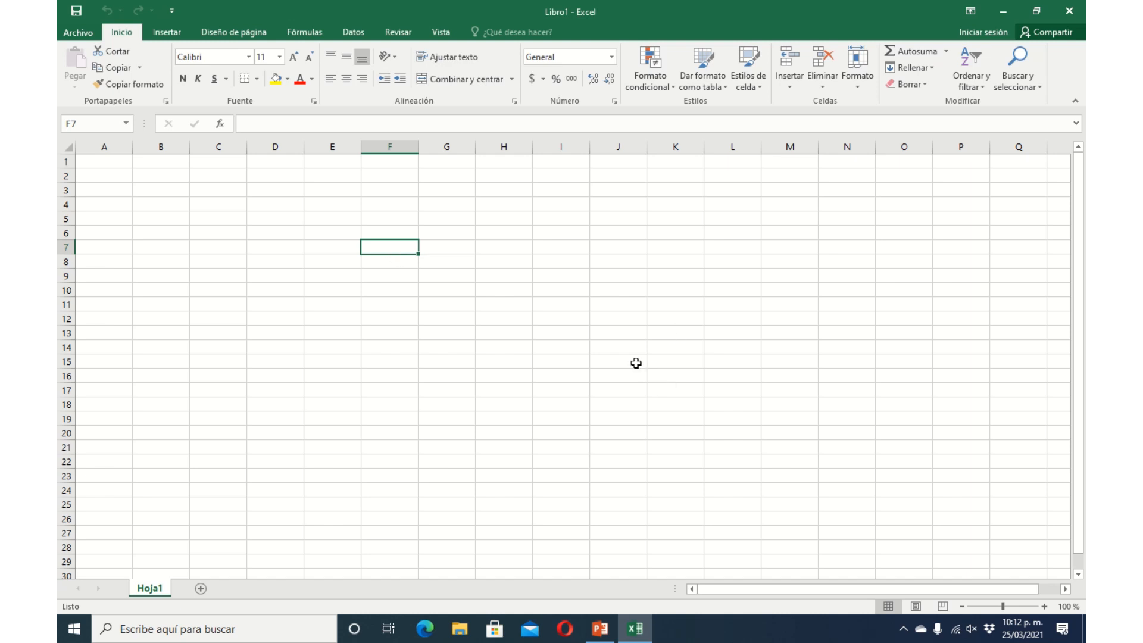
pyautogui.click(607, 364)
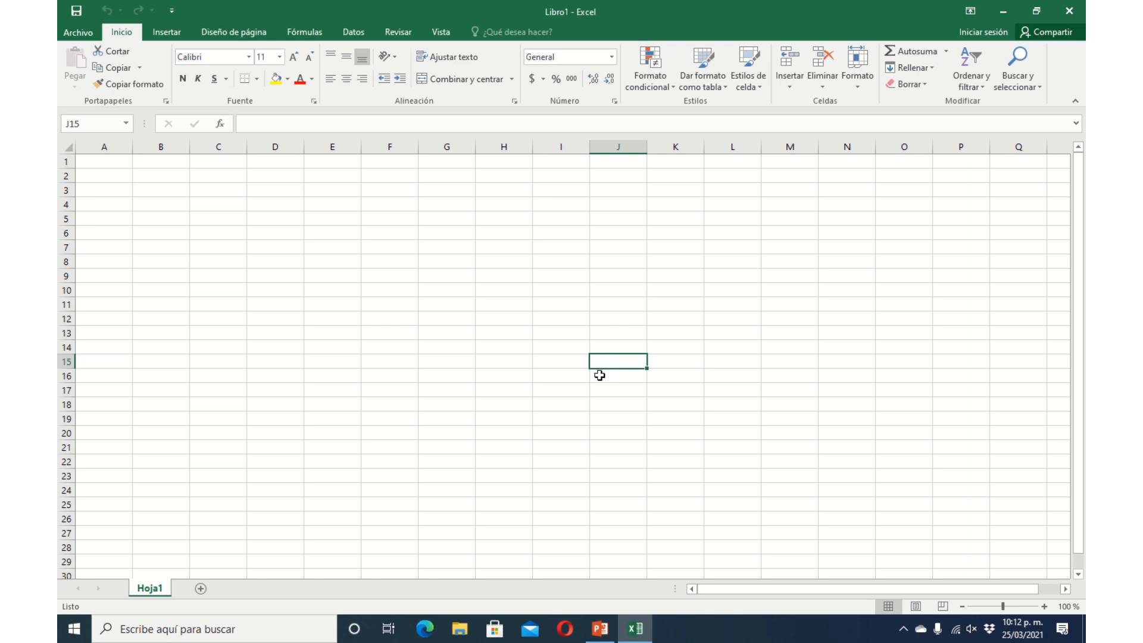
pyautogui.click(299, 305)
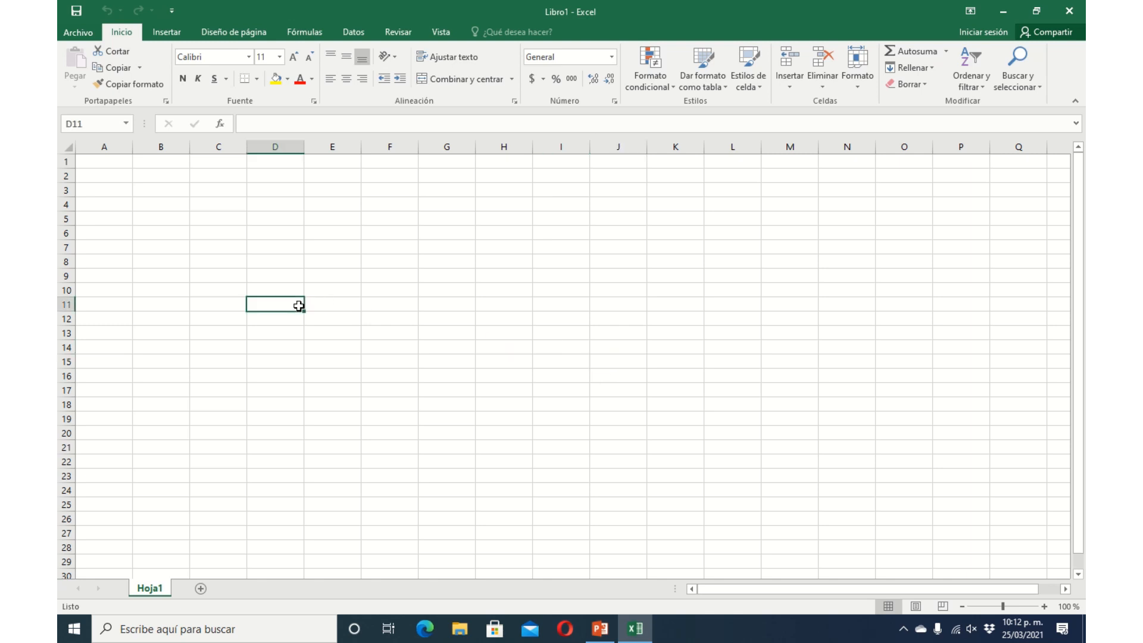
pyautogui.click(210, 273)
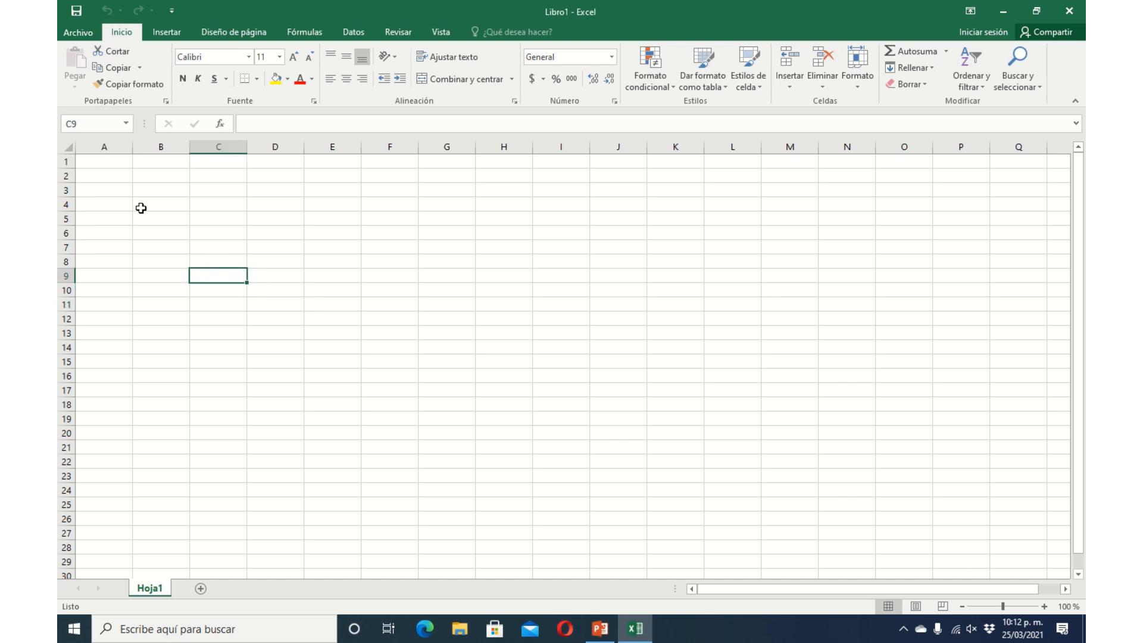
pyautogui.click(143, 207)
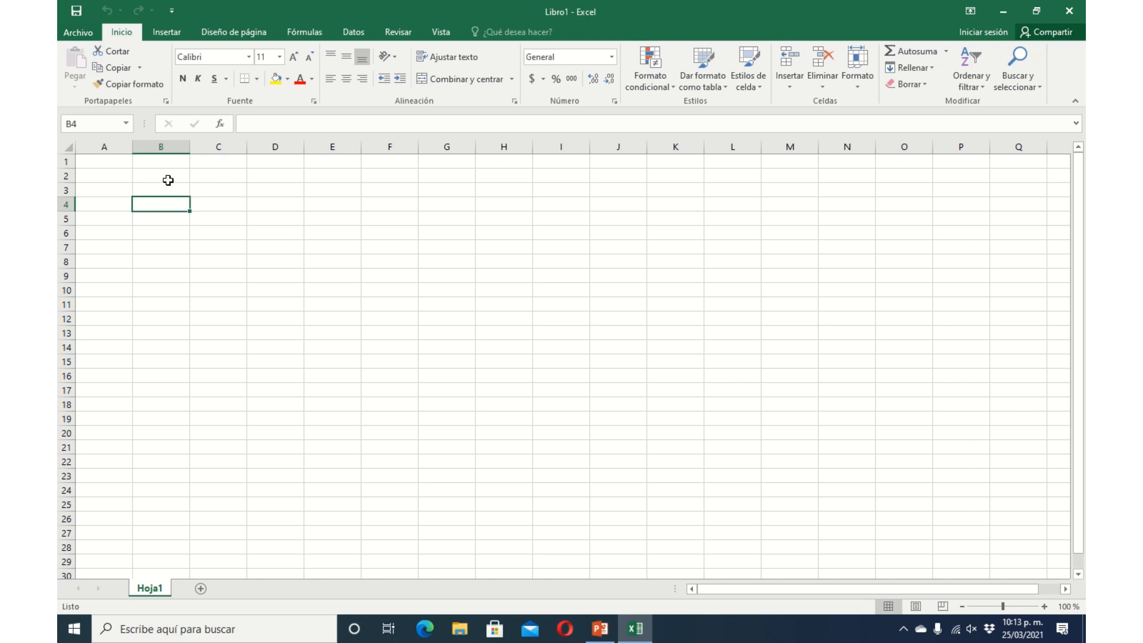
# Enter the value 12 in cell B2 and 10 in cell B3.
pyautogui.click(169, 180)
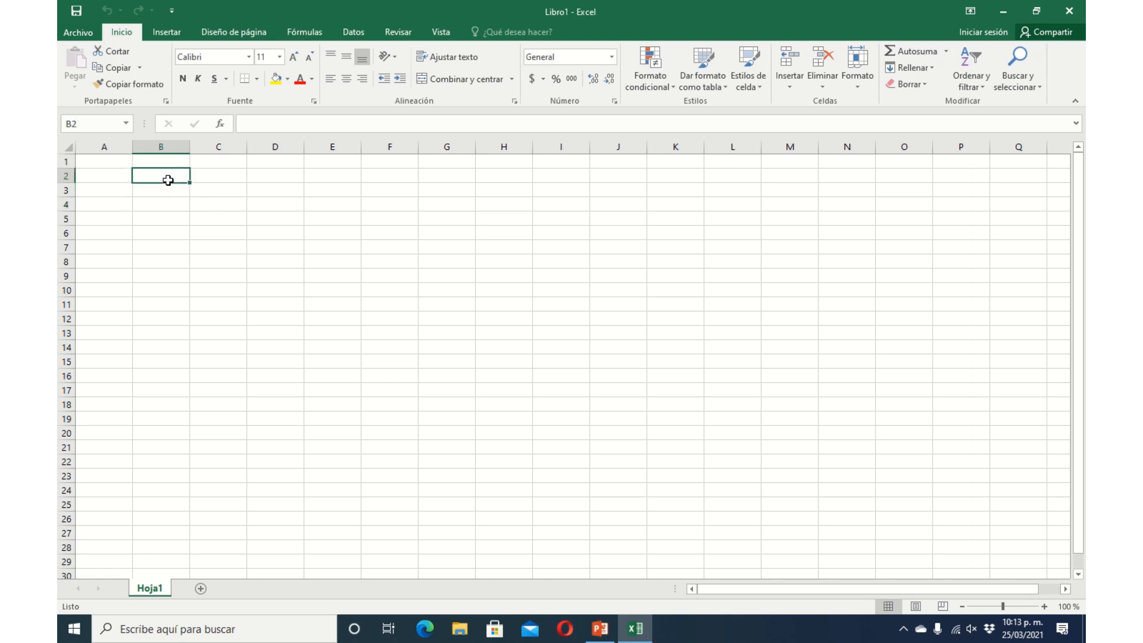
pyautogui.write('12')
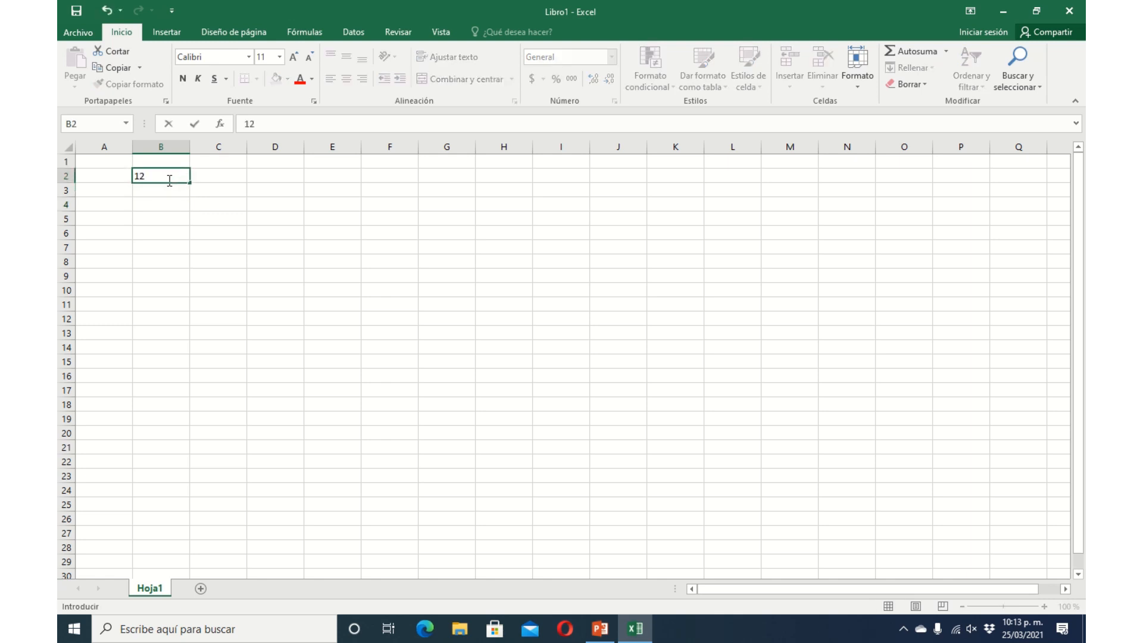
pyautogui.click(170, 193)
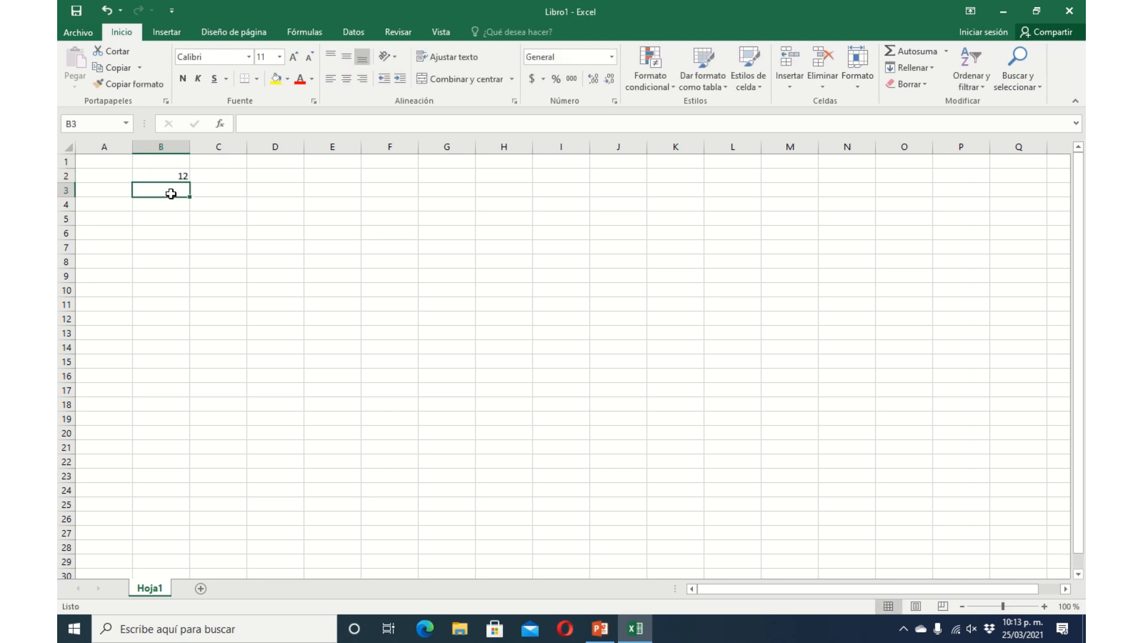
pyautogui.write('10')
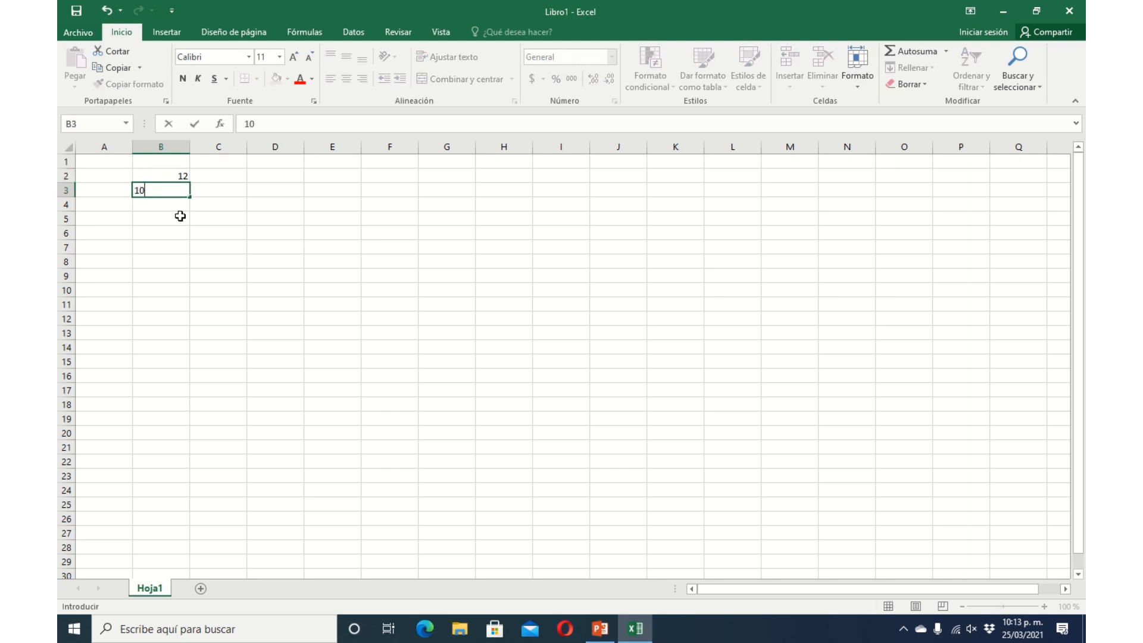
# Add the two numbers in cell B4 with the formula =b2+b3.
pyautogui.click(163, 202)
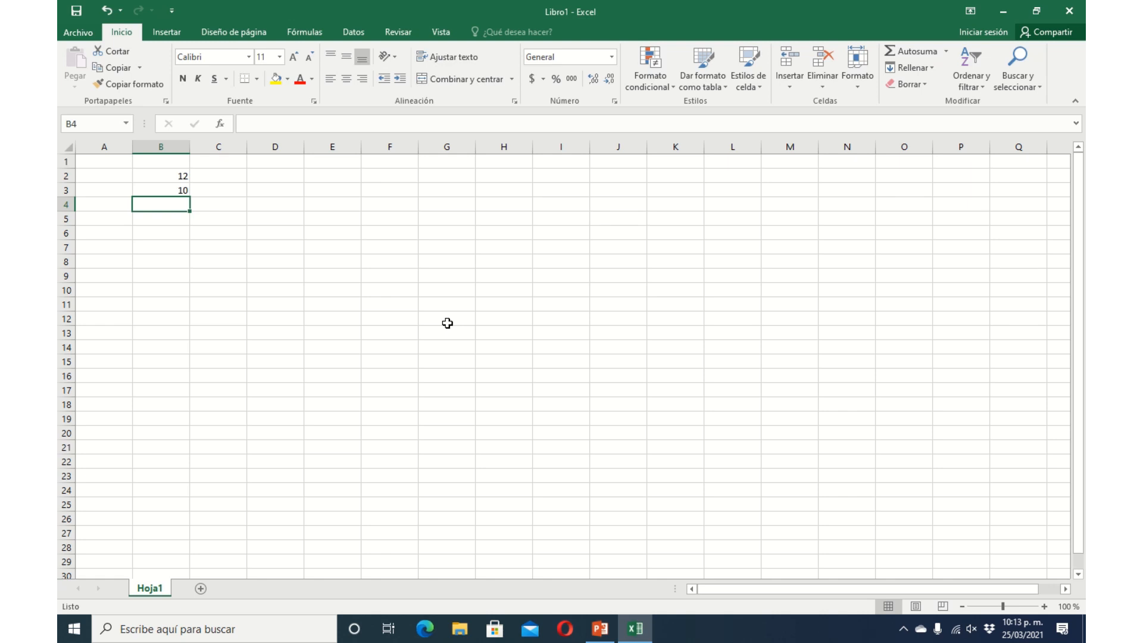
pyautogui.write('=')
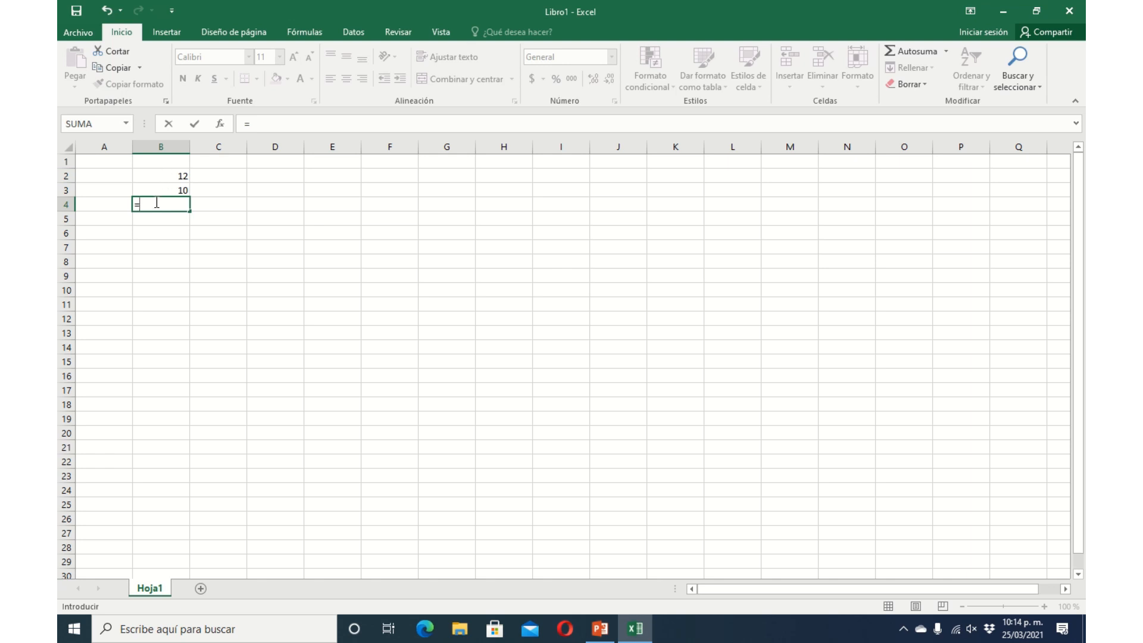
pyautogui.write('b')
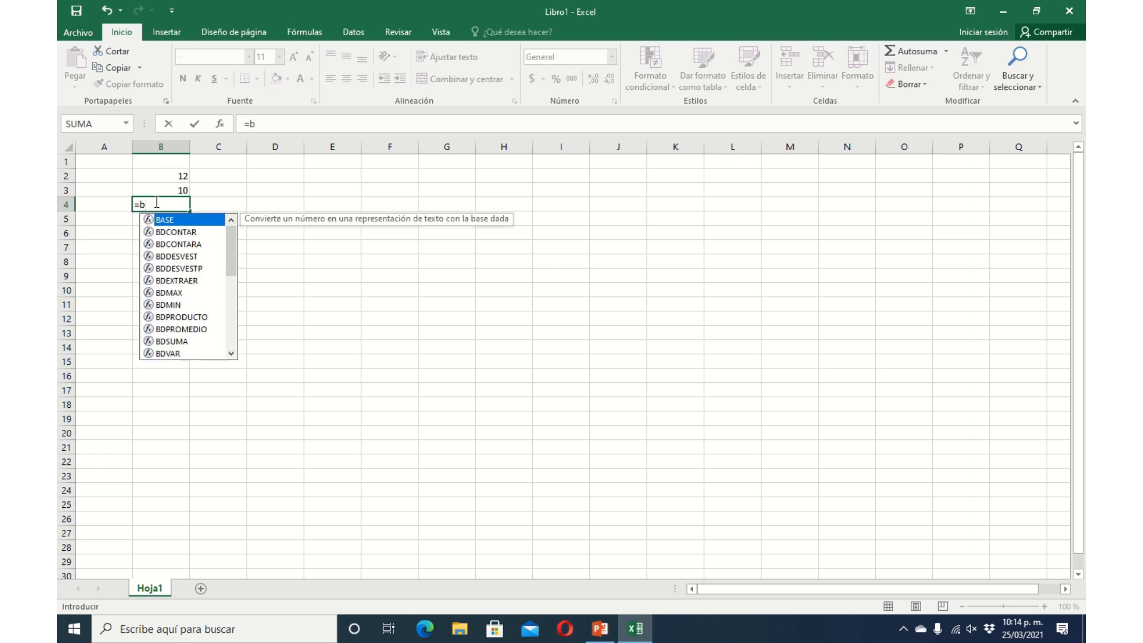
pyautogui.write('2+')
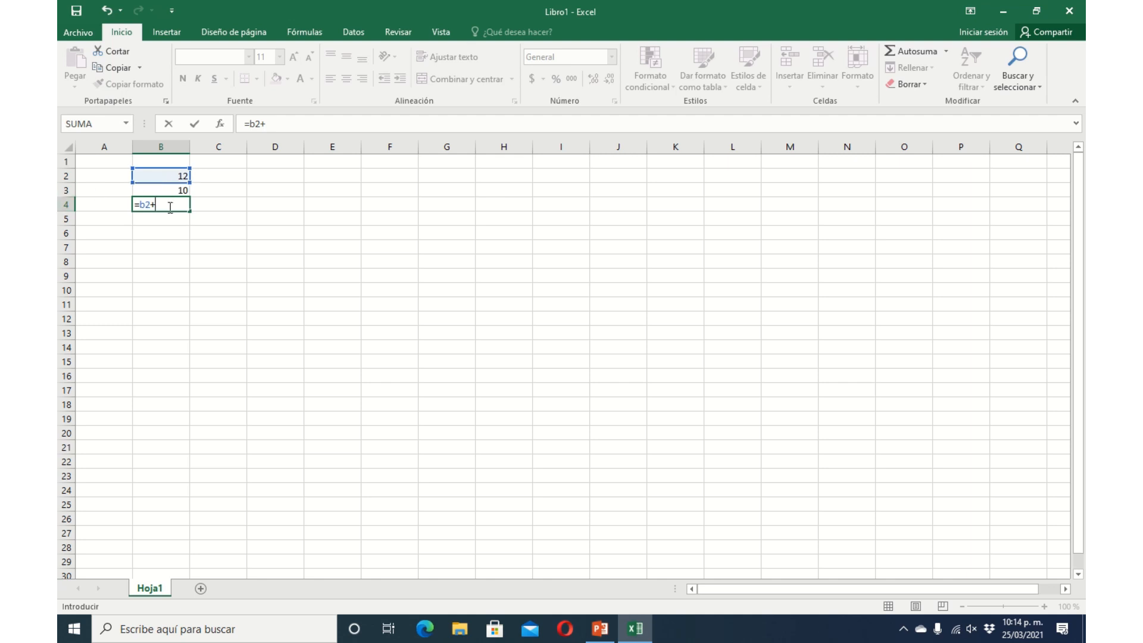
pyautogui.write('b3')
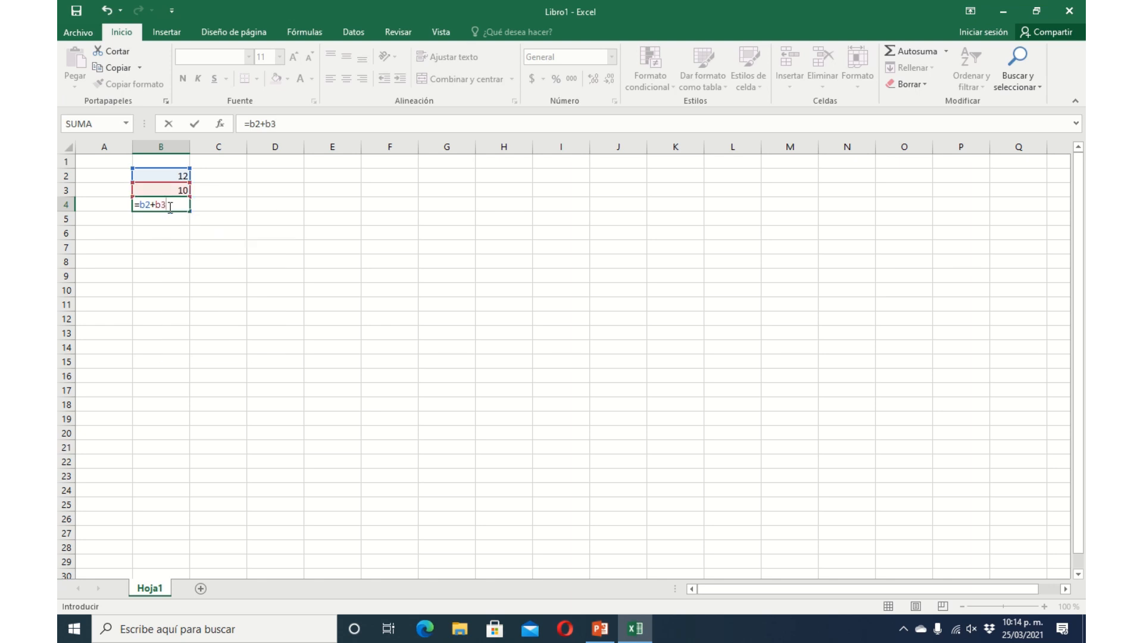
pyautogui.press('Return')
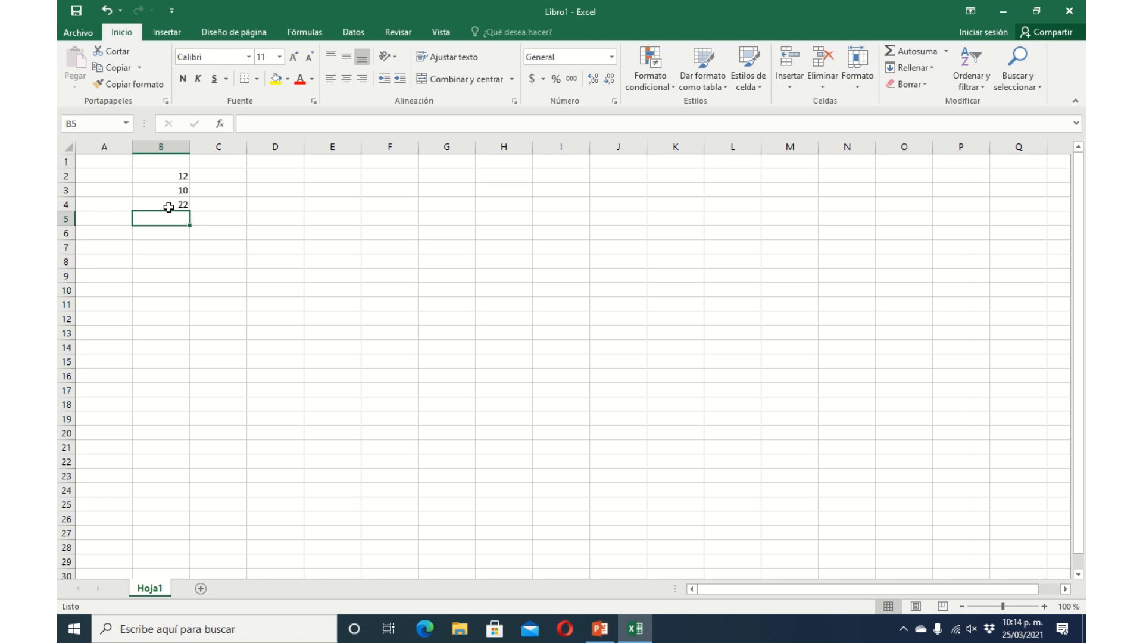
# Change the value in cell B2 to 22 and check the sum formula in cell B4.
pyautogui.click(178, 178)
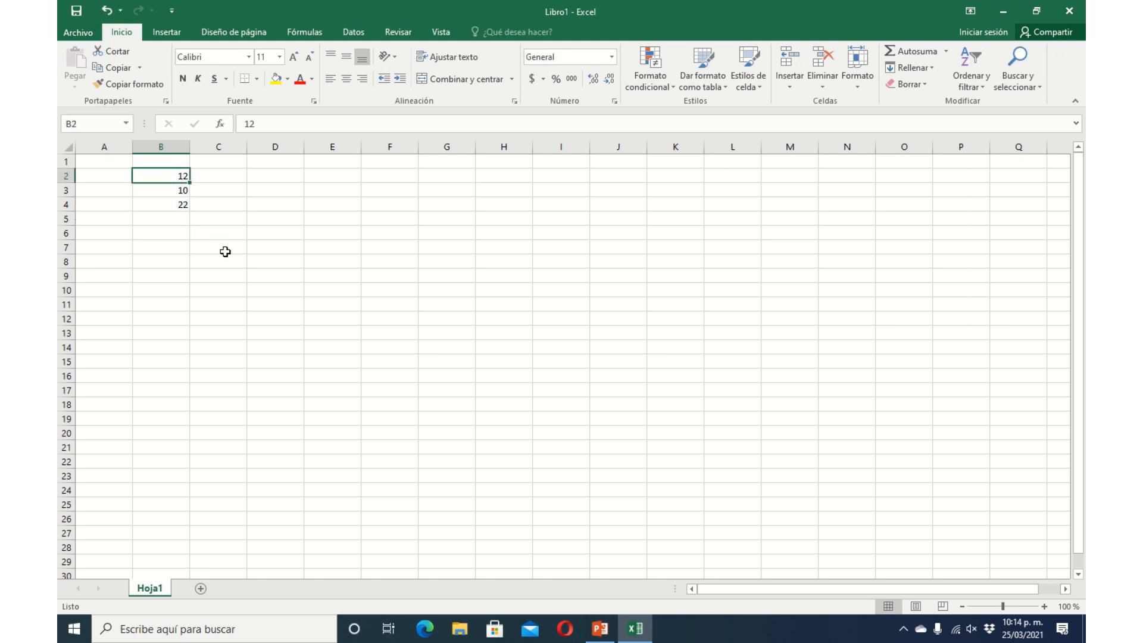
pyautogui.write('22')
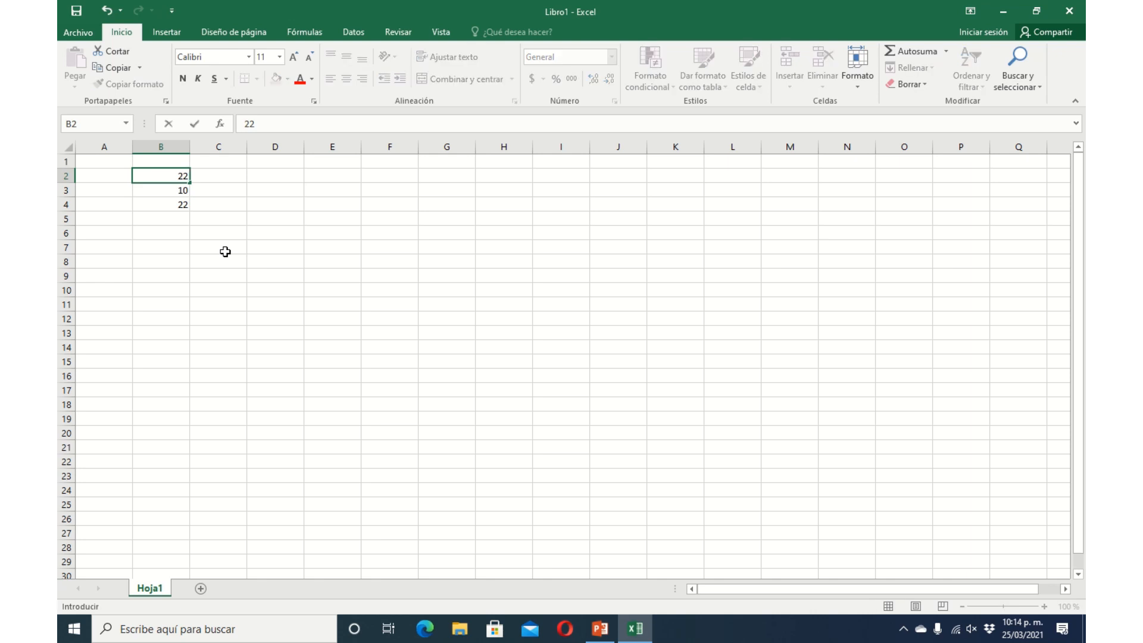
pyautogui.press('Return')
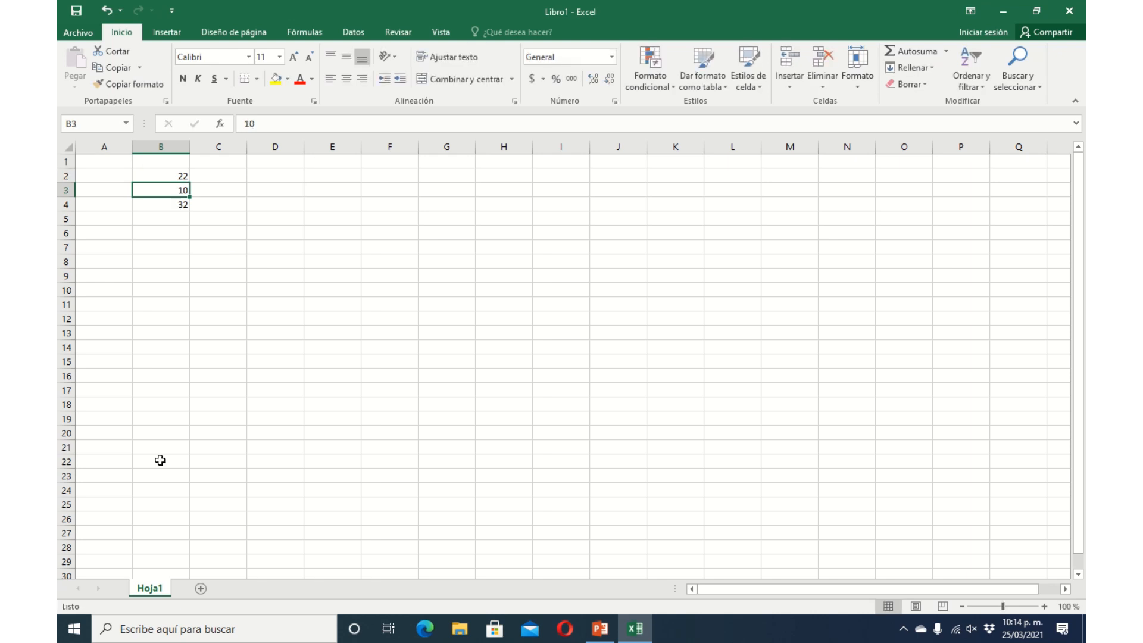
pyautogui.click(163, 209)
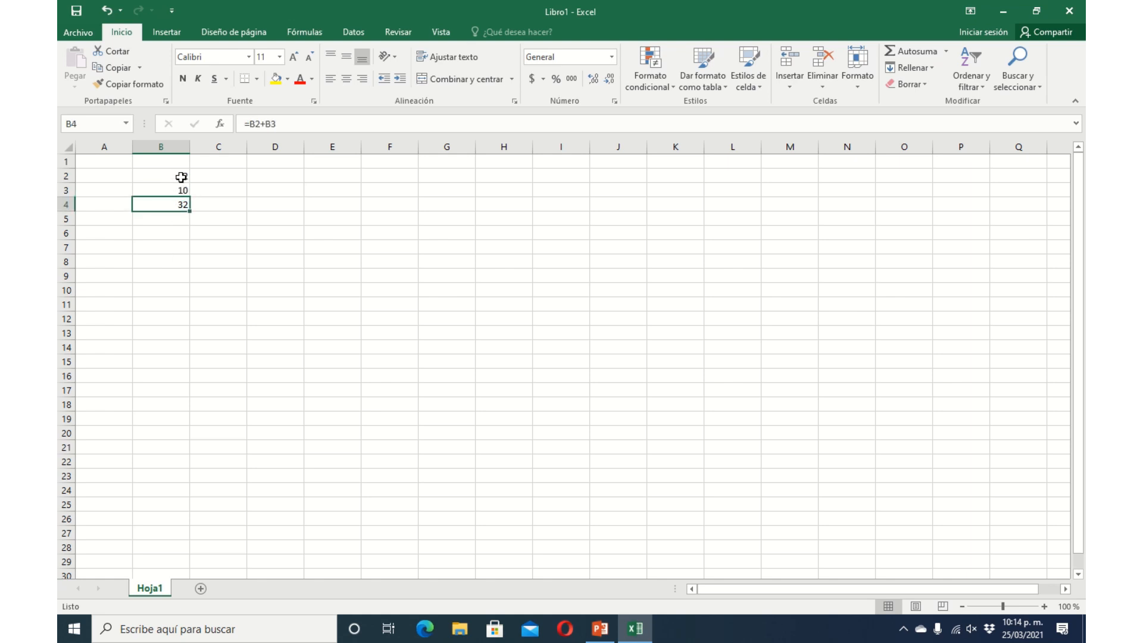
# Clear the contents of the range B2:B6.
pyautogui.click(197, 240)
pyautogui.moveTo(164, 176); pyautogui.dragTo(183, 227)
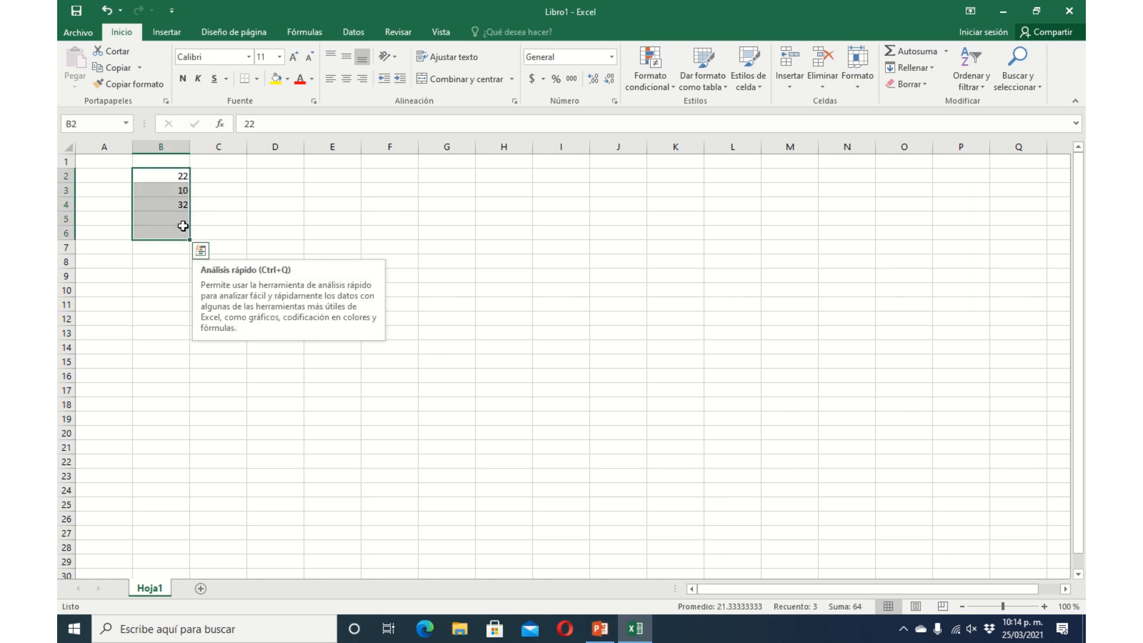
pyautogui.press('Delete')
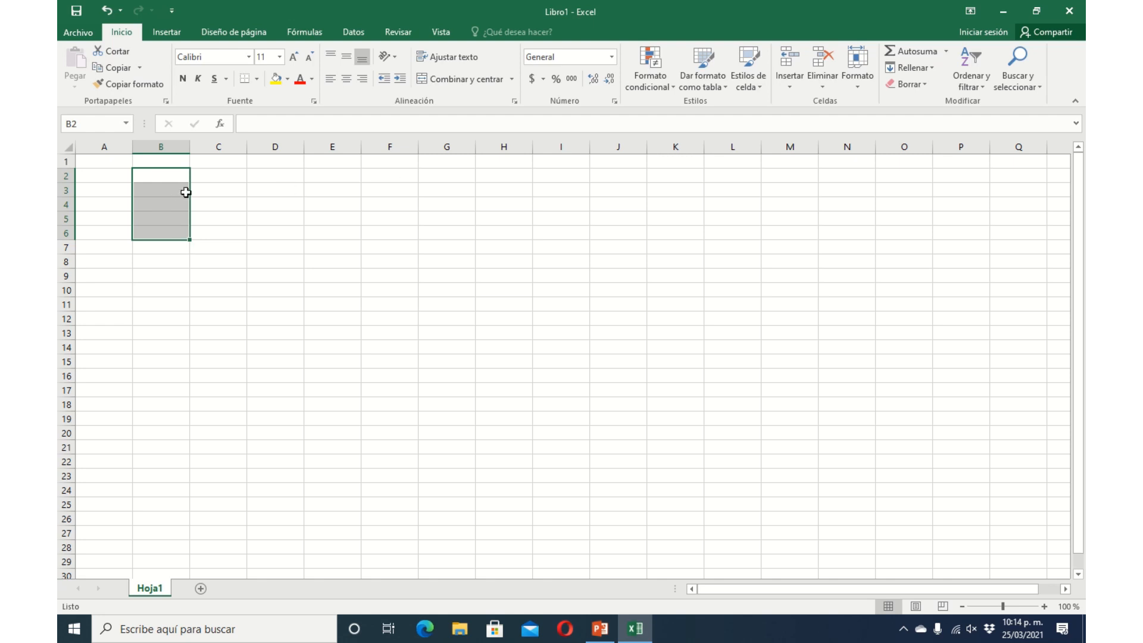
# Enter the values 4, 5, 9, 12 and 14 across row 2, from cell B2 to F2.
pyautogui.click(200, 190)
pyautogui.click(158, 191)
pyautogui.click(162, 176)
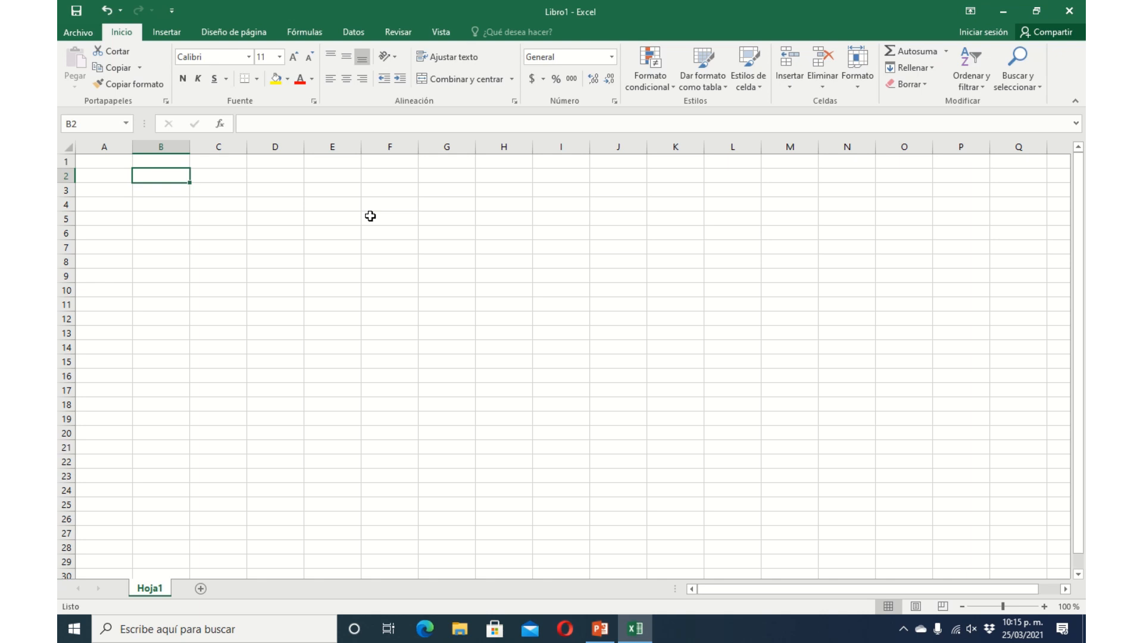
pyautogui.write('4')
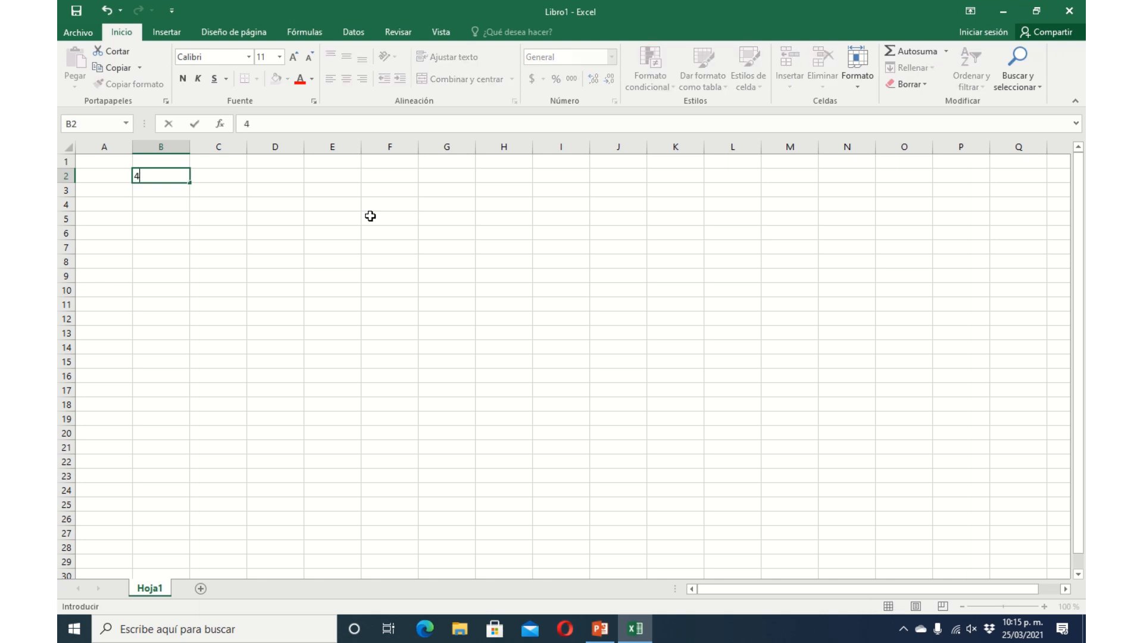
pyautogui.press('Tab')
pyautogui.write('5')
pyautogui.press('Tab')
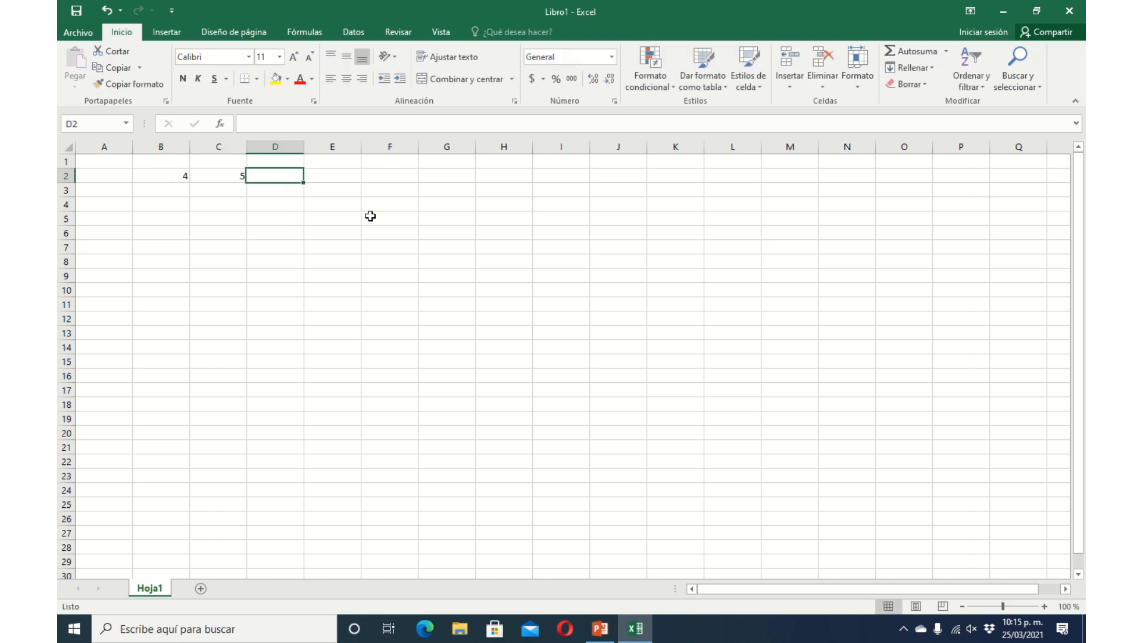
pyautogui.write('9')
pyautogui.press('Tab')
pyautogui.write('12')
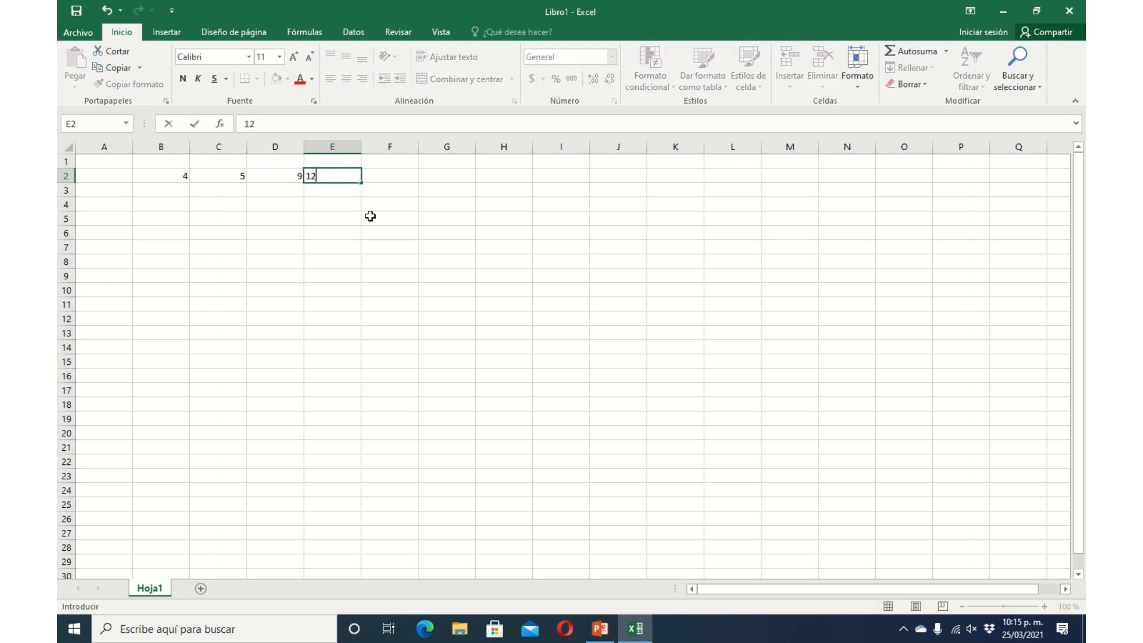
pyautogui.hotkey('ctrl', 'Return')
pyautogui.press('Tab')
pyautogui.write('14')
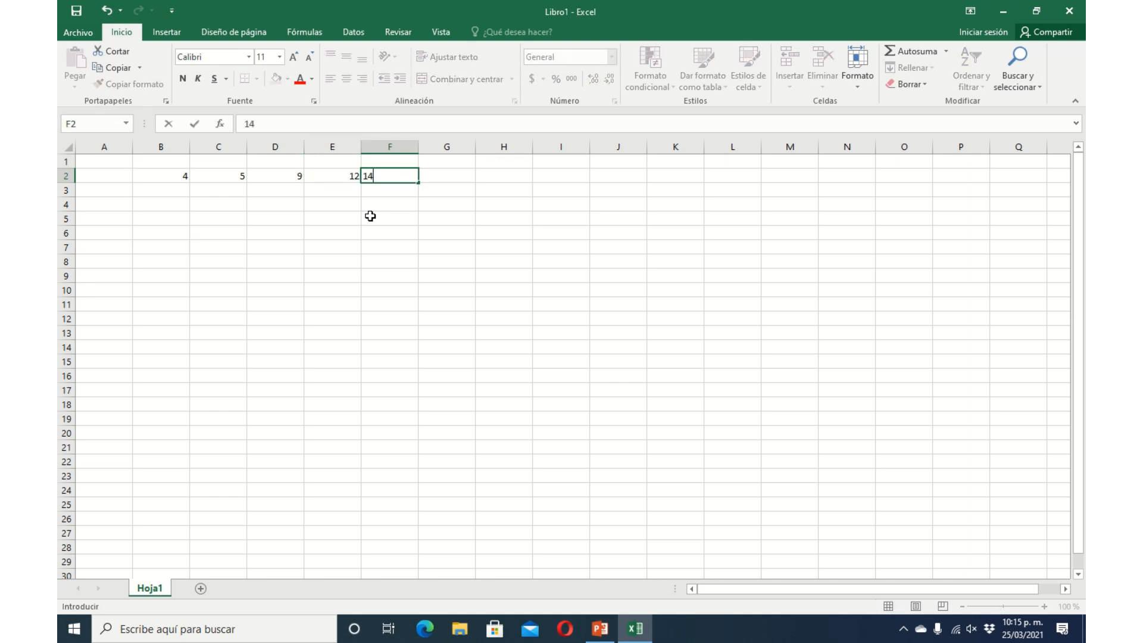
pyautogui.click(413, 218)
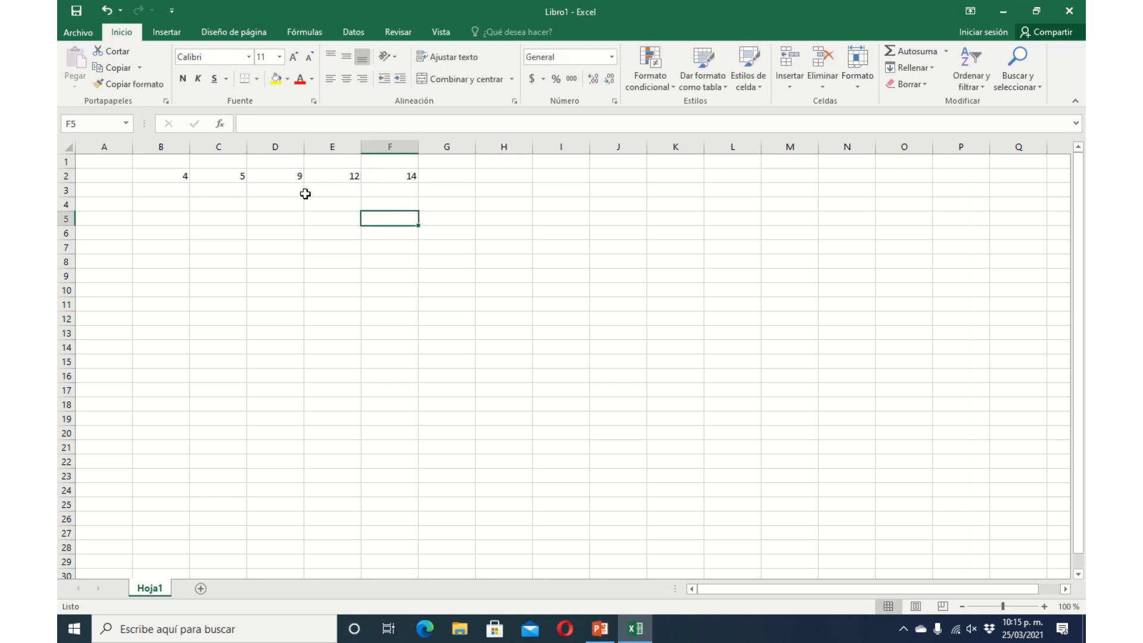
# Label the row of values by entering the person's first name in cell A2.
pyautogui.click(170, 163)
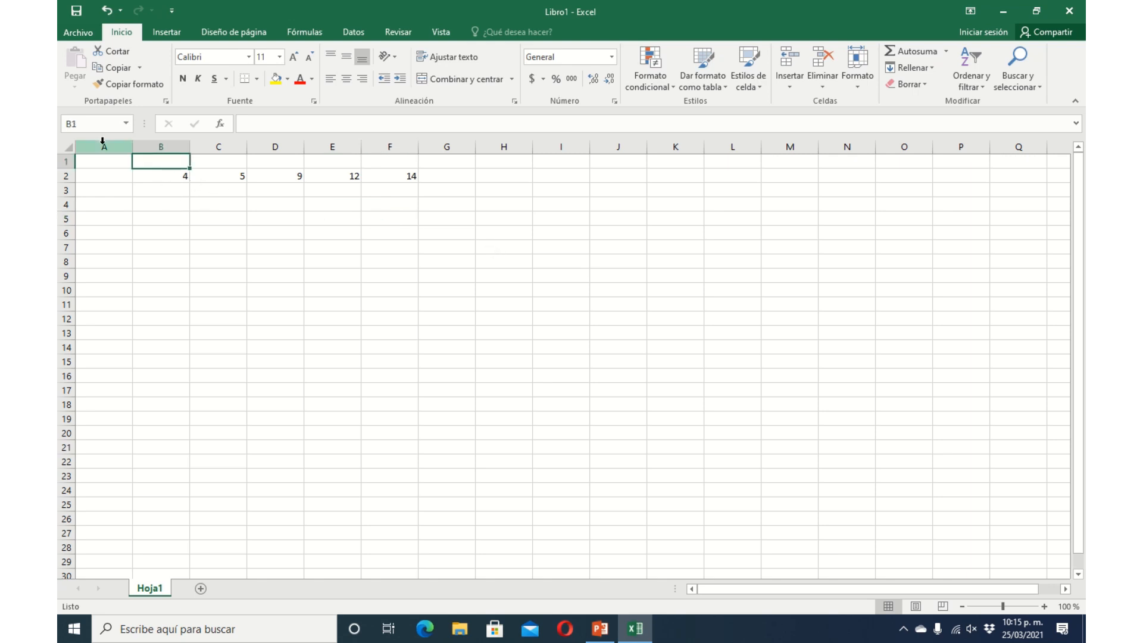
pyautogui.click(101, 177)
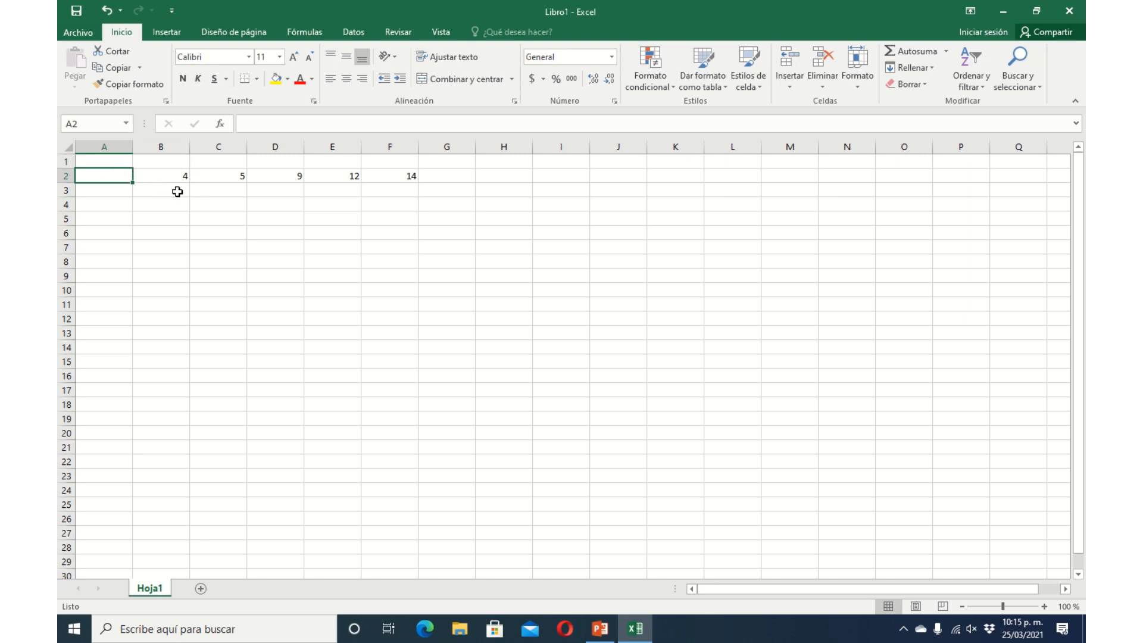
pyautogui.write('javi')
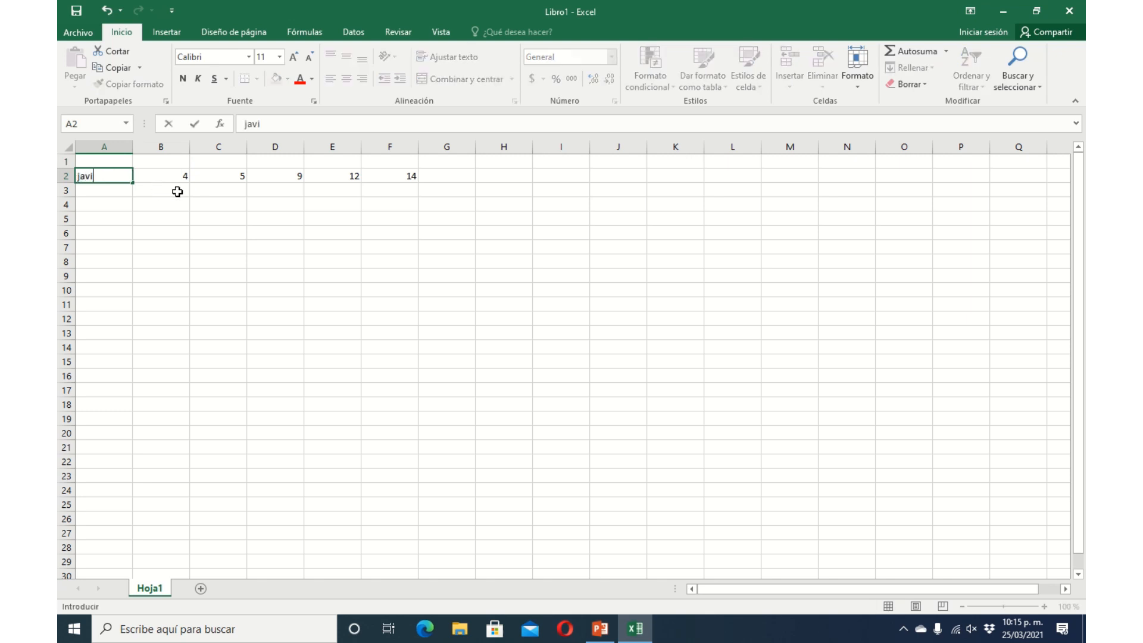
pyautogui.write('er')
# Enter the weekday headings lunes, martes, miercoles, jueves and viernes in cells B1 to F1.
pyautogui.click(180, 166)
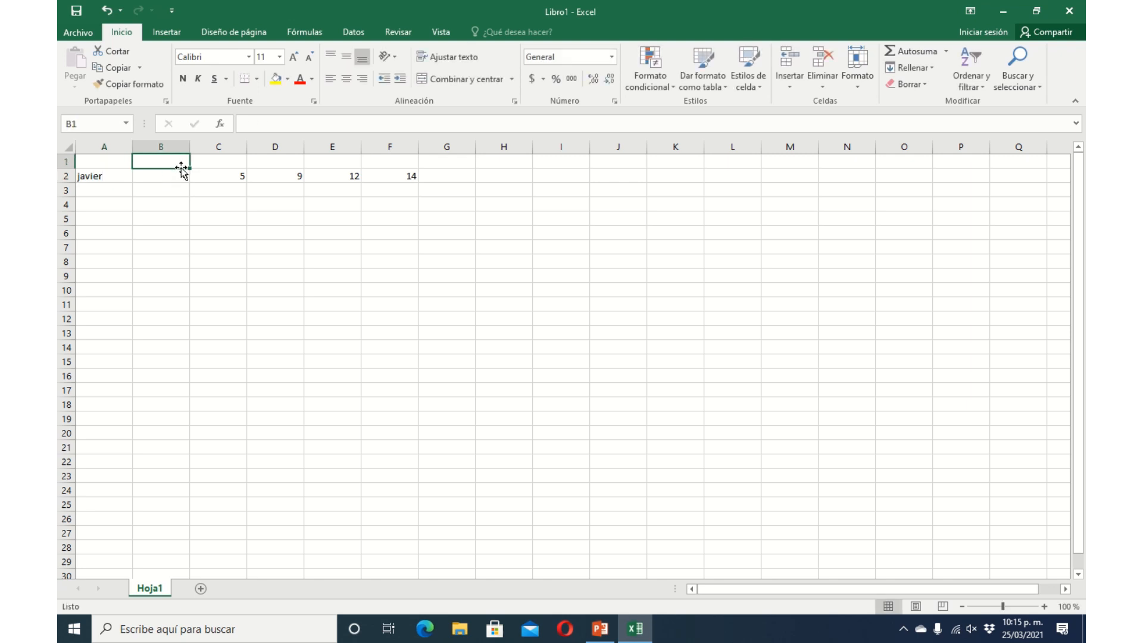
pyautogui.write('lunes')
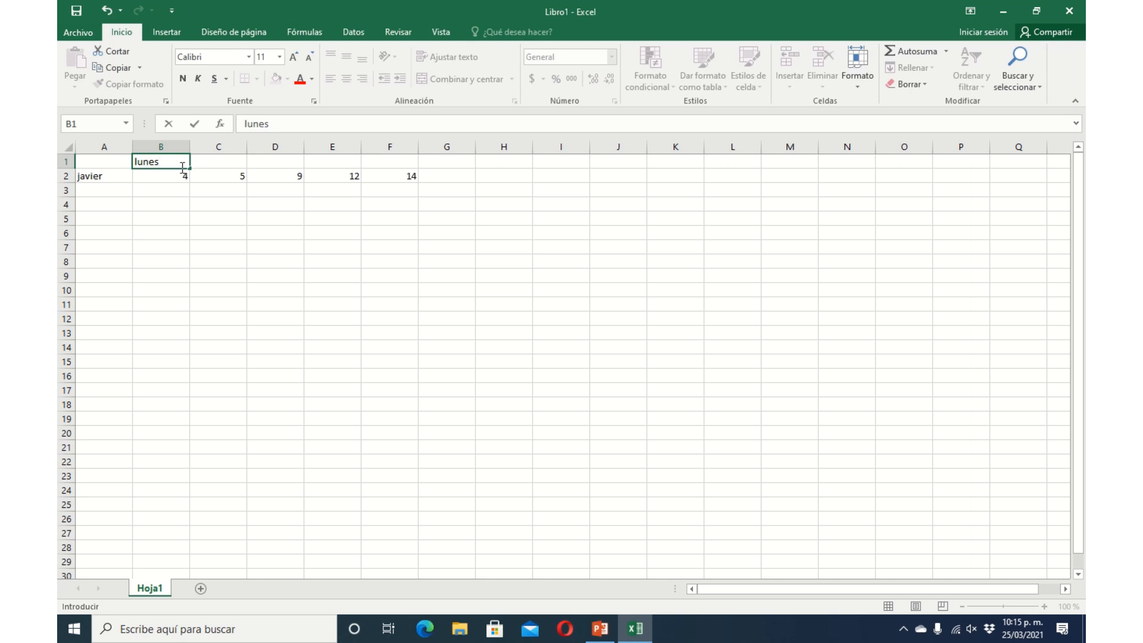
pyautogui.click(240, 166)
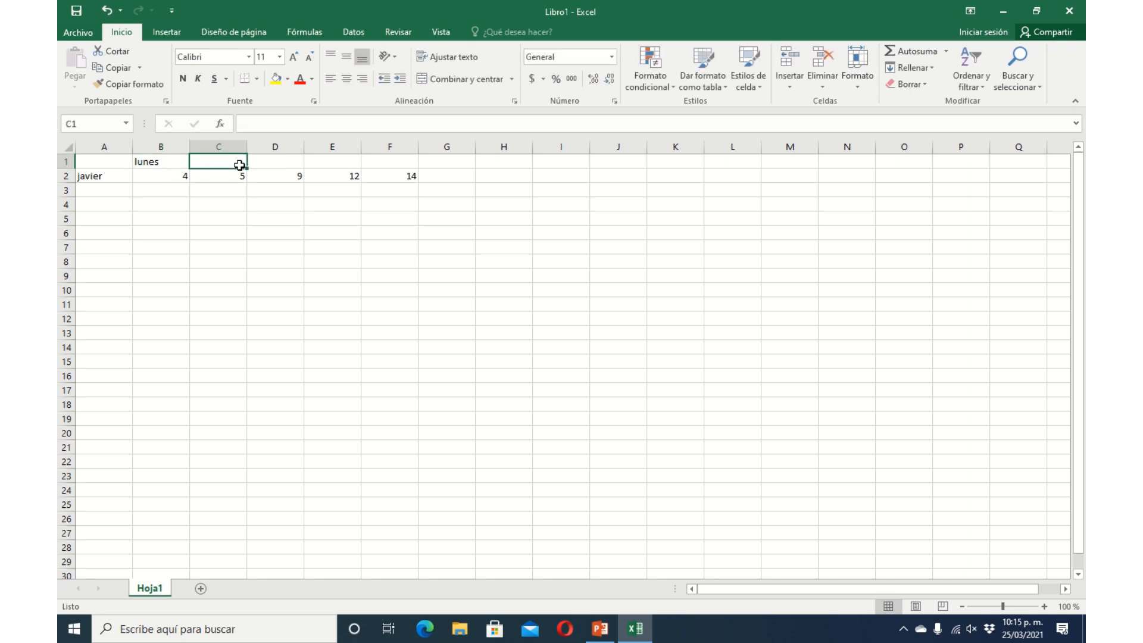
pyautogui.write('martes')
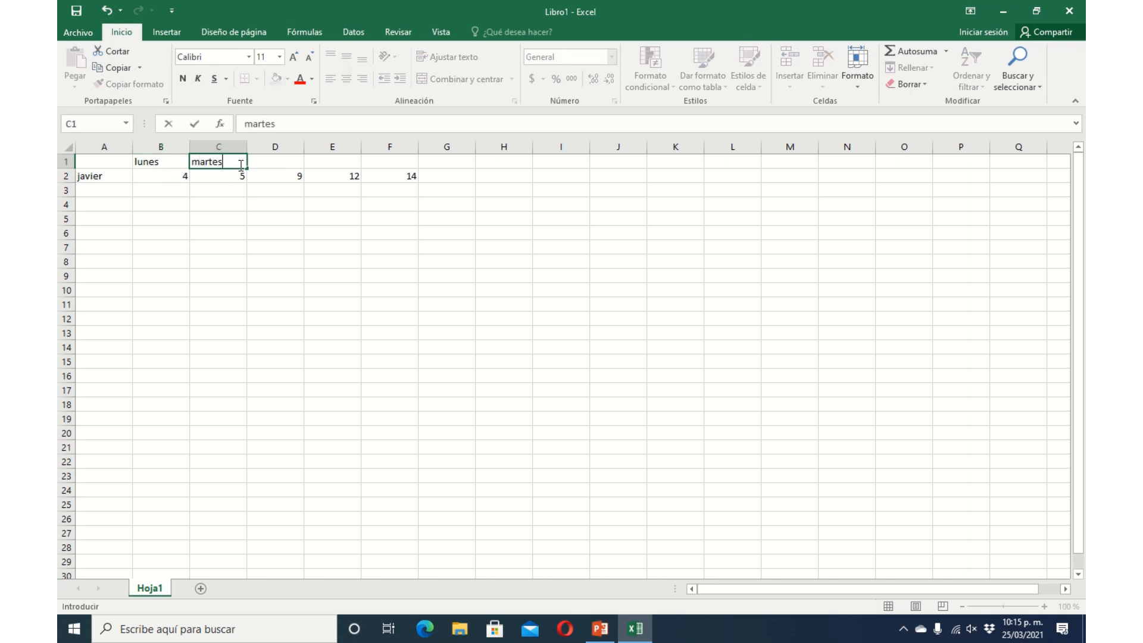
pyautogui.click(276, 162)
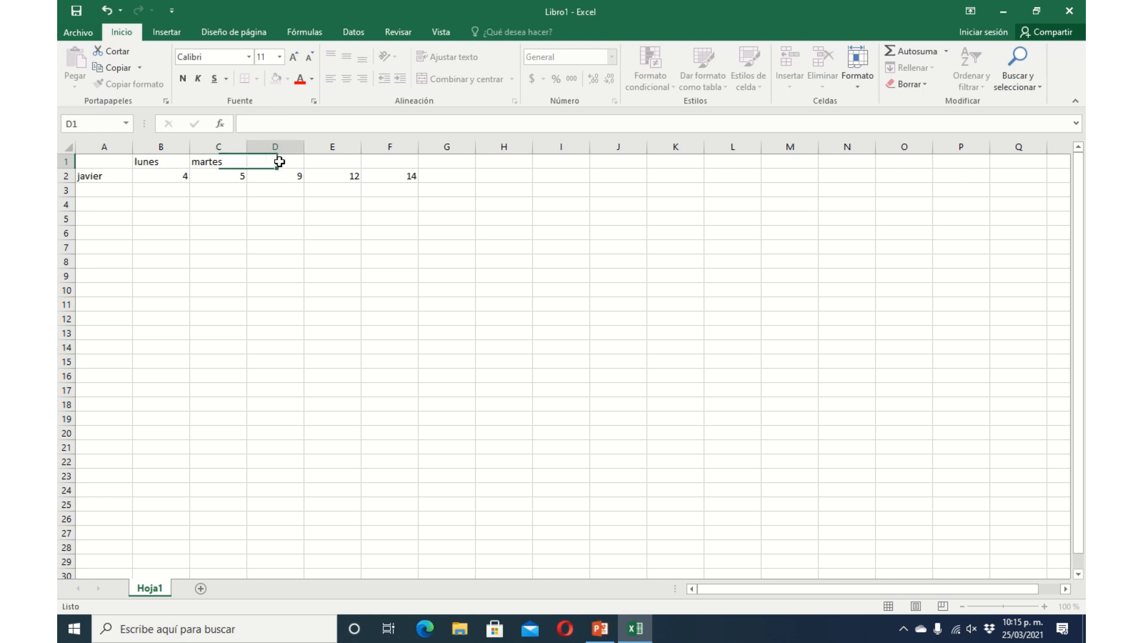
pyautogui.write('mi')
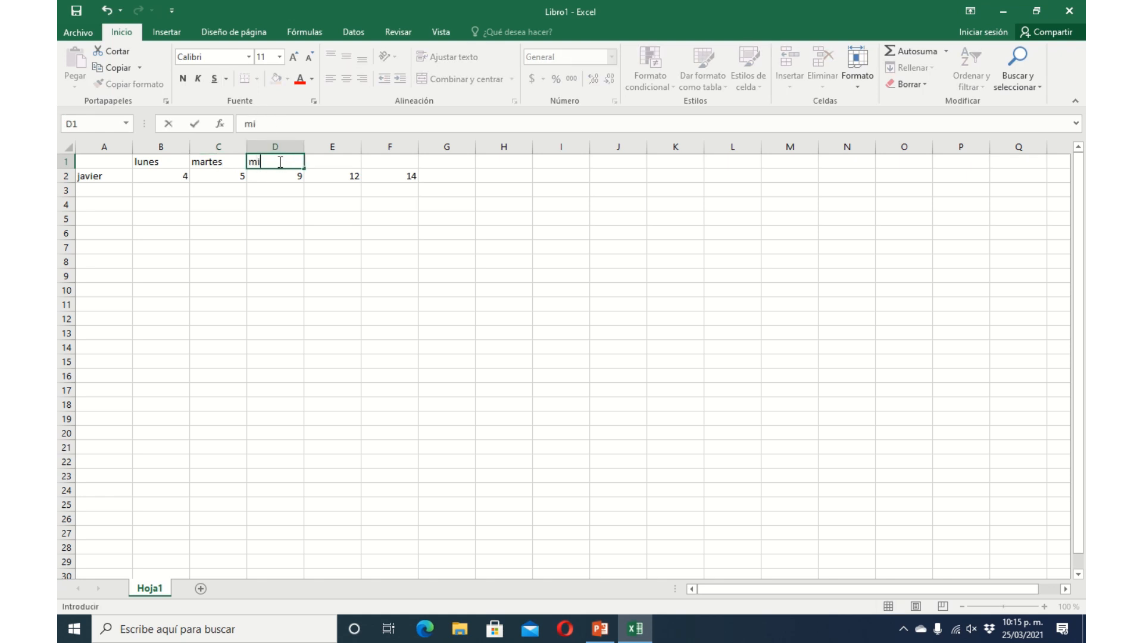
pyautogui.write('ercoles')
pyautogui.click(349, 165)
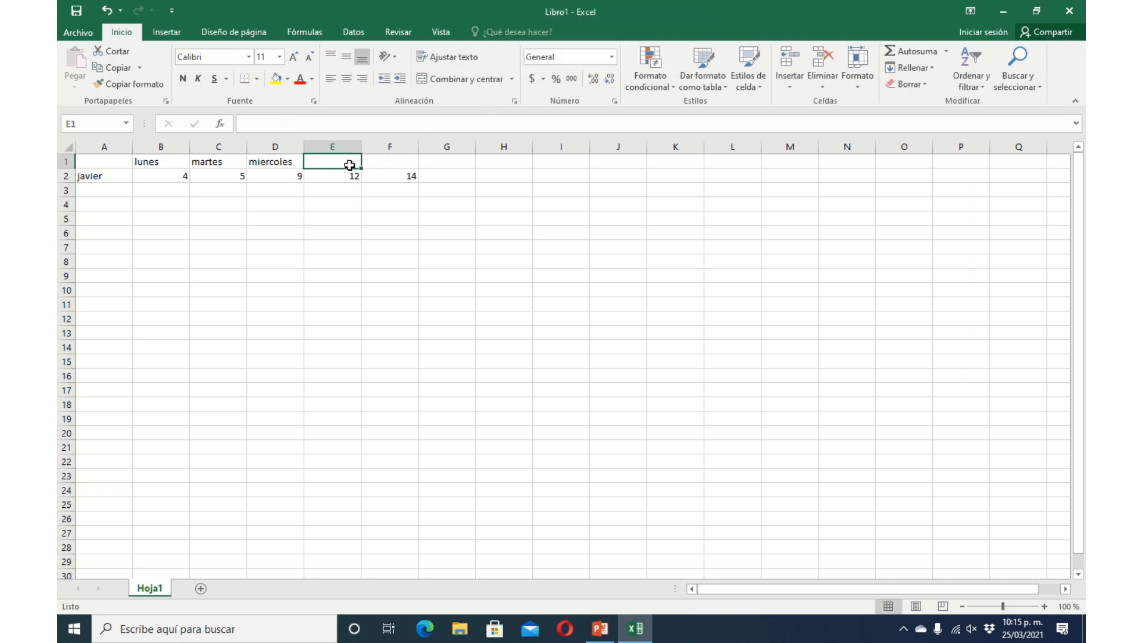
pyautogui.write('jueves')
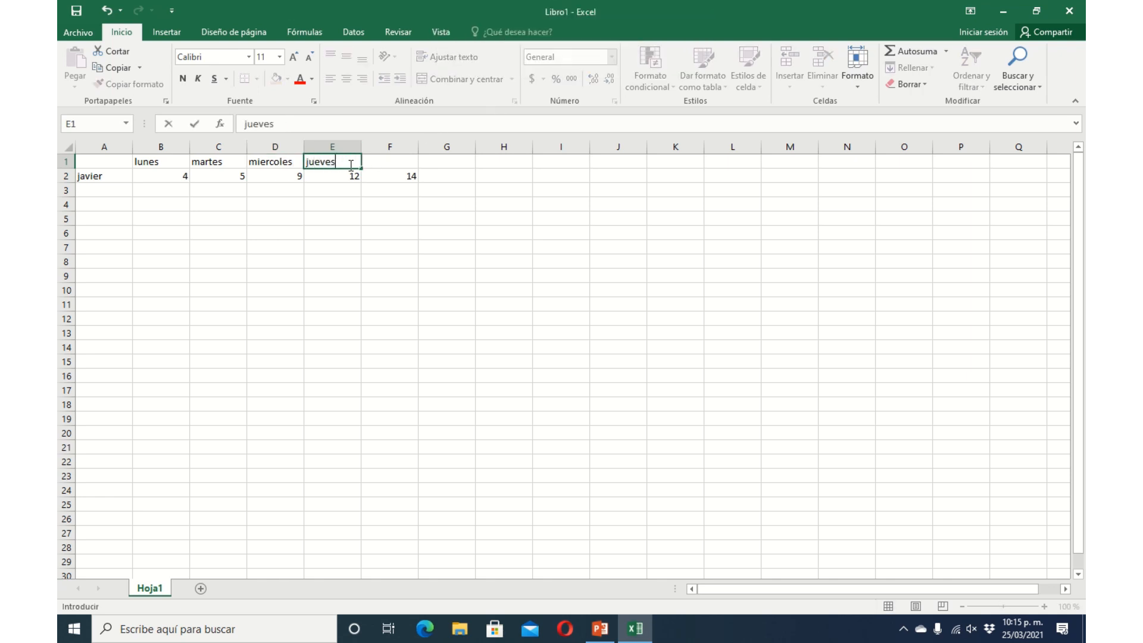
pyautogui.click(397, 159)
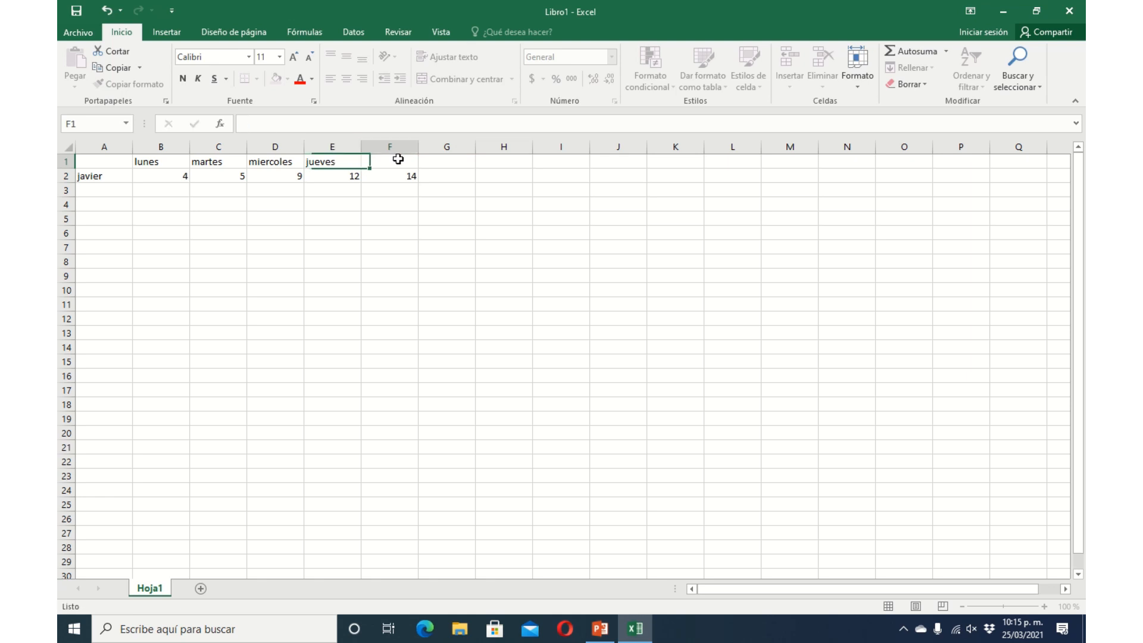
pyautogui.write('vie')
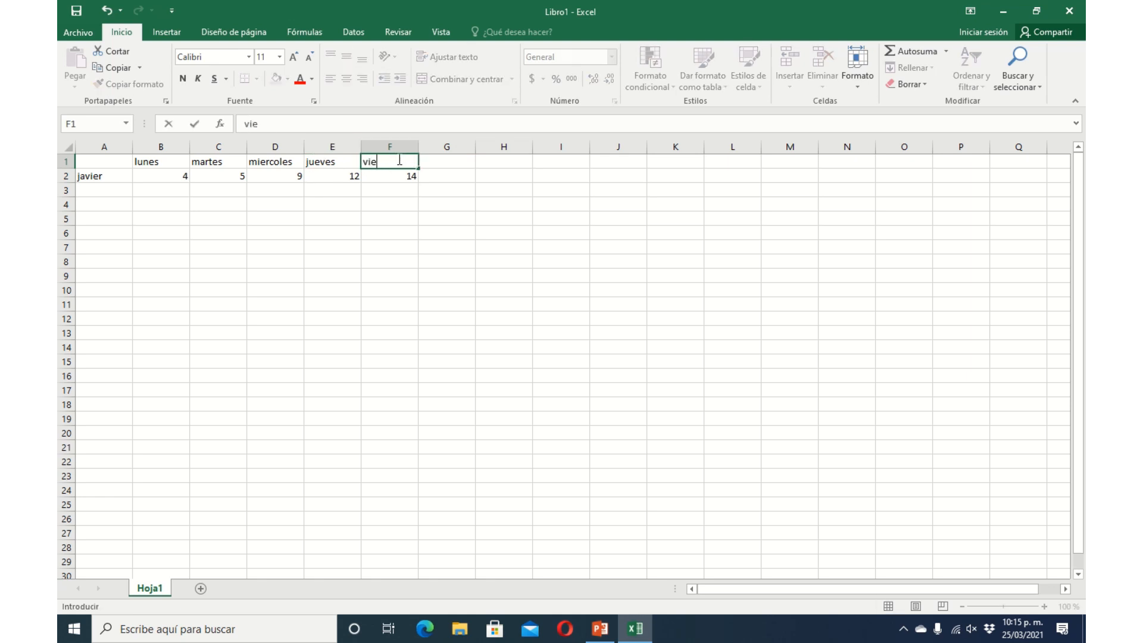
pyautogui.write('rnes')
# Add the heading total in cell G1, after the weekday headings.
pyautogui.press('Tab')
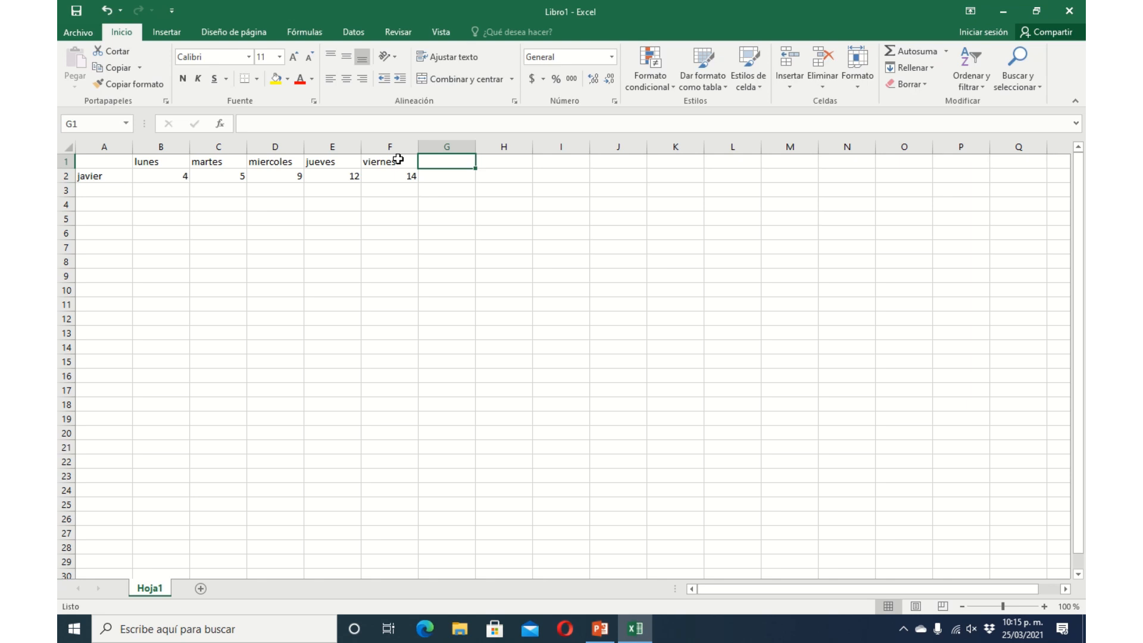
pyautogui.write('t')
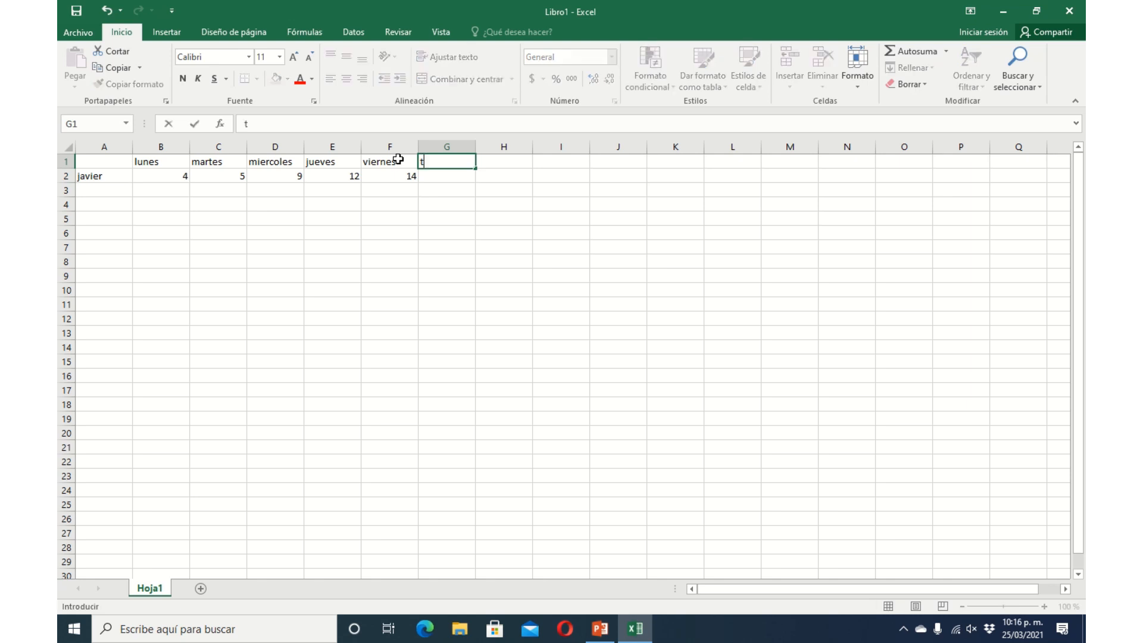
pyautogui.write('otal')
pyautogui.click(375, 186)
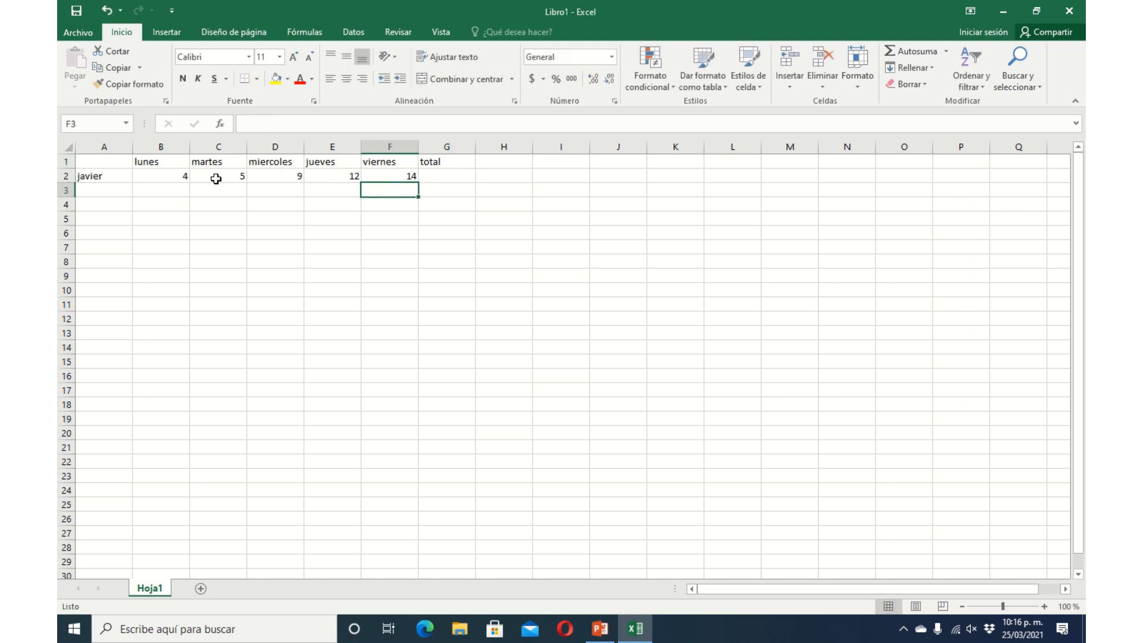
pyautogui.click(174, 179)
pyautogui.click(218, 177)
pyautogui.click(274, 176)
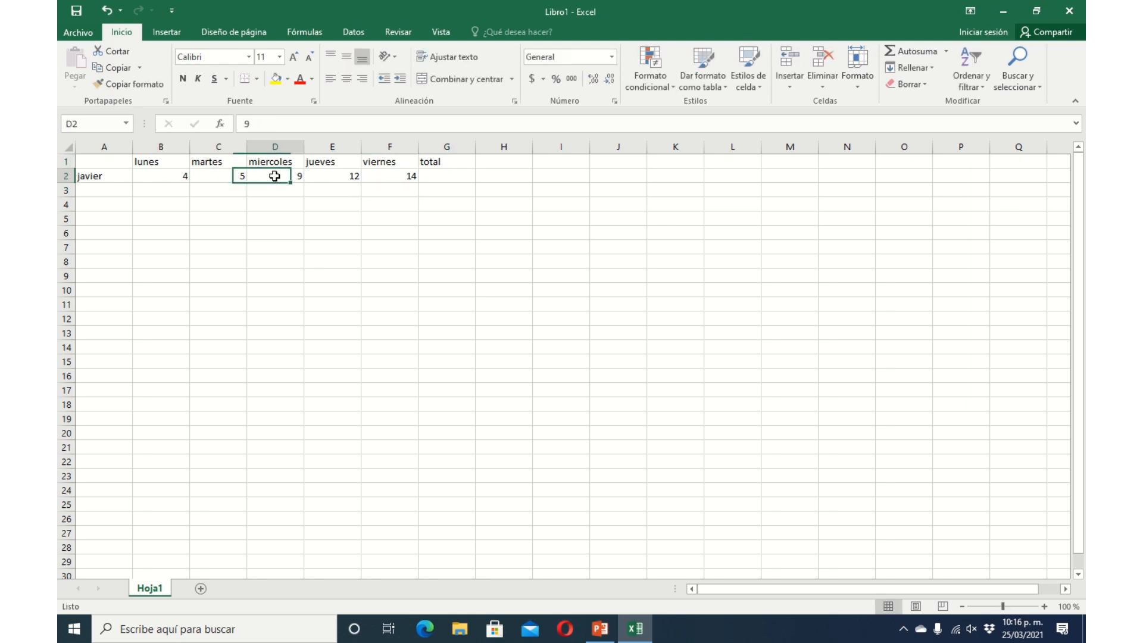
pyautogui.click(321, 175)
pyautogui.click(390, 180)
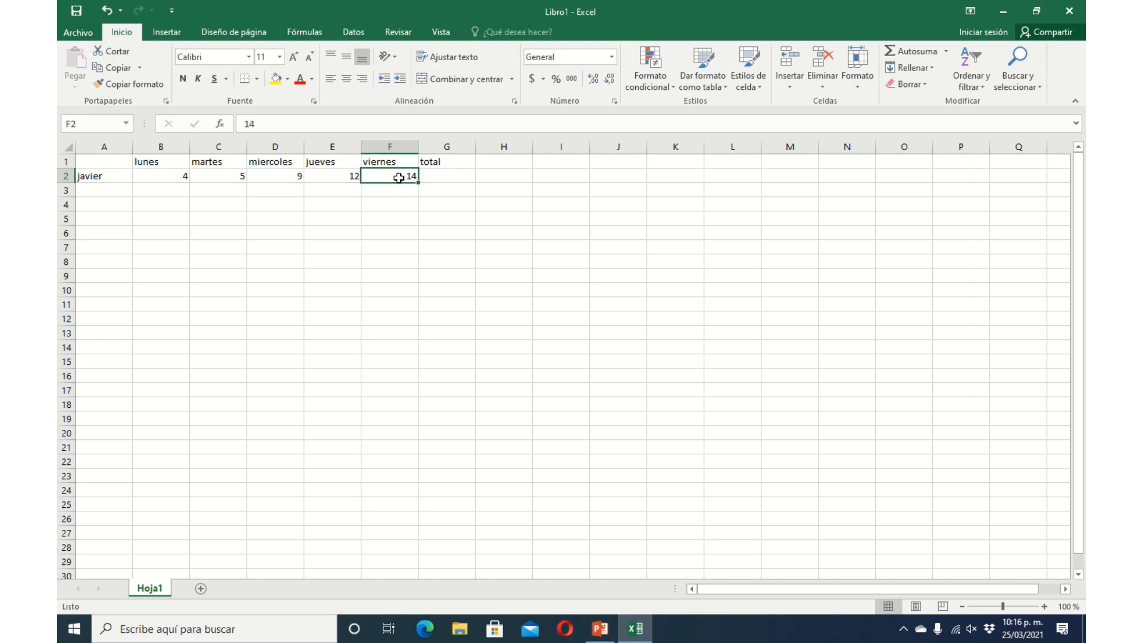
pyautogui.click(155, 175)
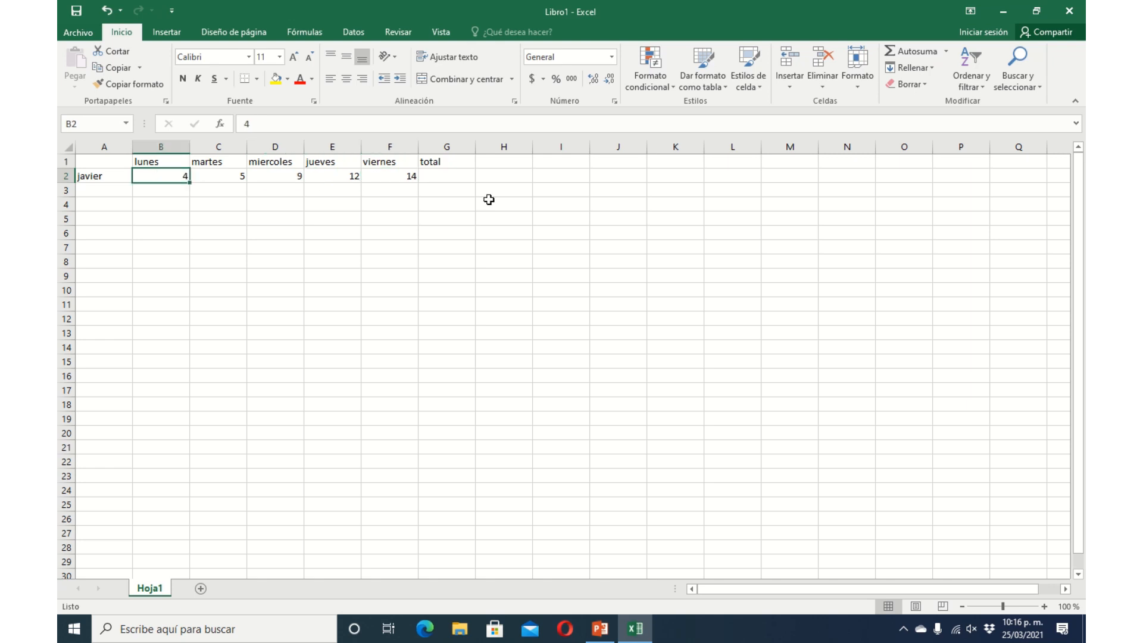
# Enter the formula =b2+c2+d2+e2+f2 in cell G2 to add up the five weekday values.
pyautogui.click(448, 180)
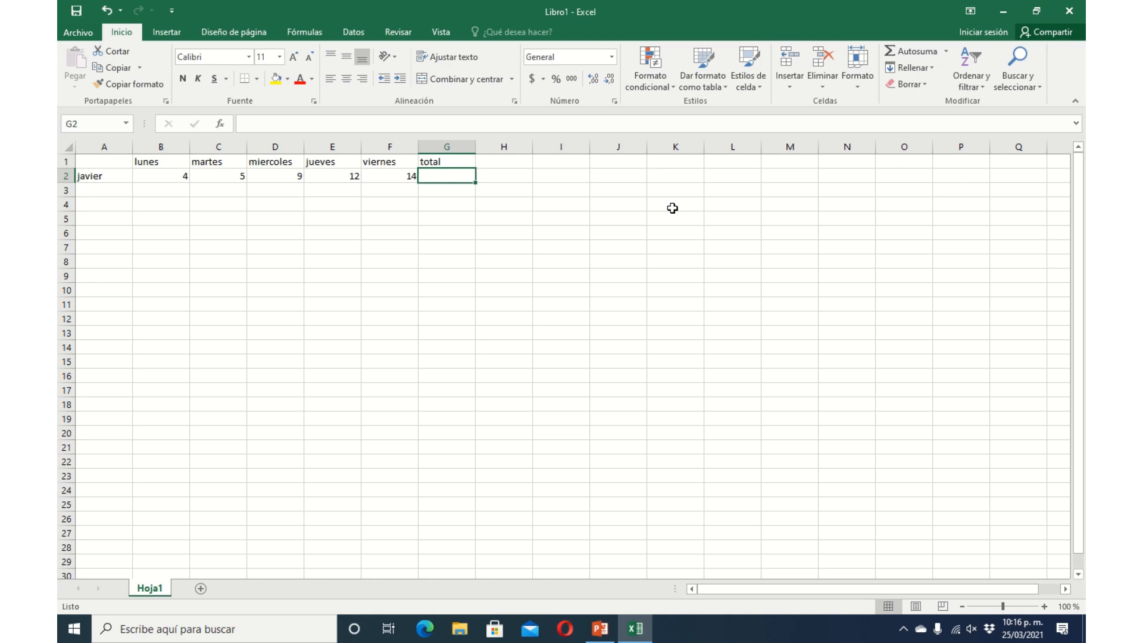
pyautogui.write('=')
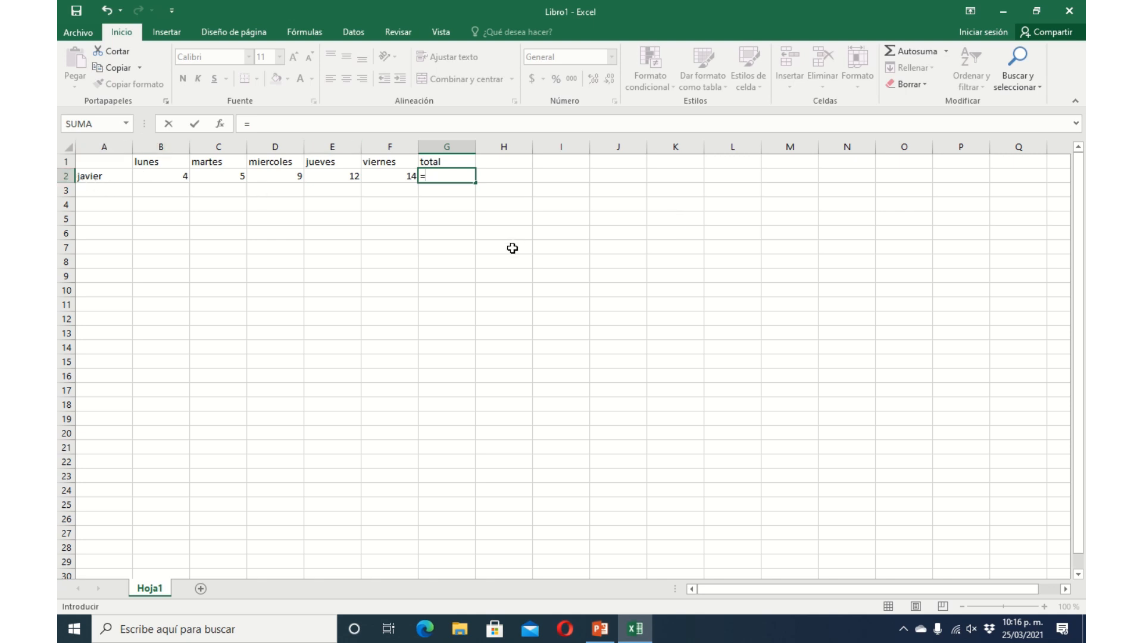
pyautogui.write('b2+')
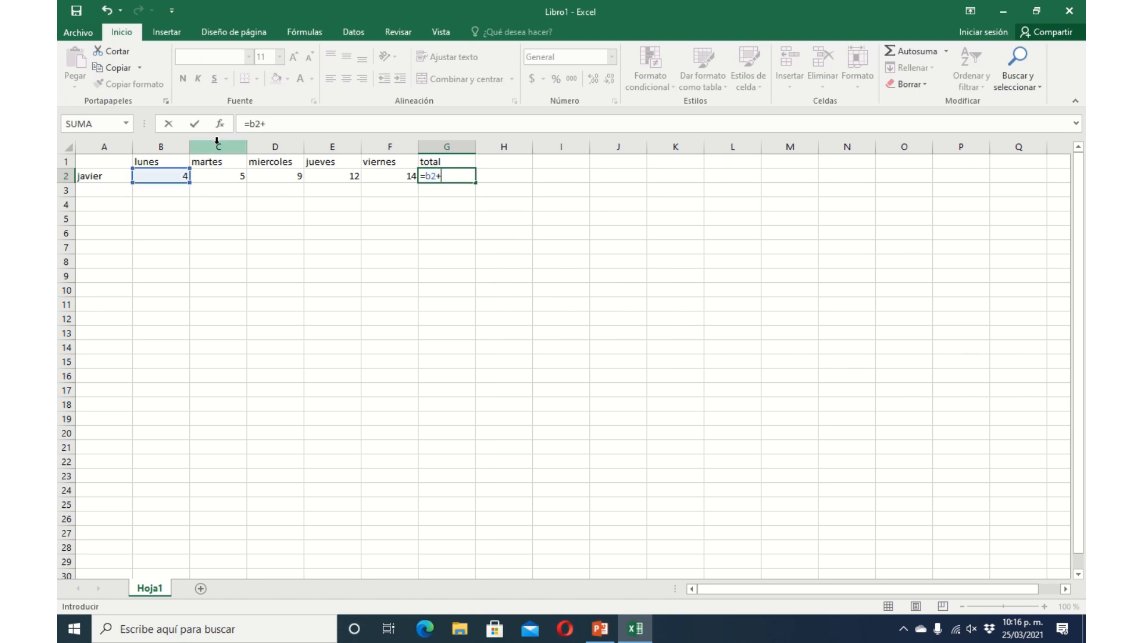
pyautogui.write('c')
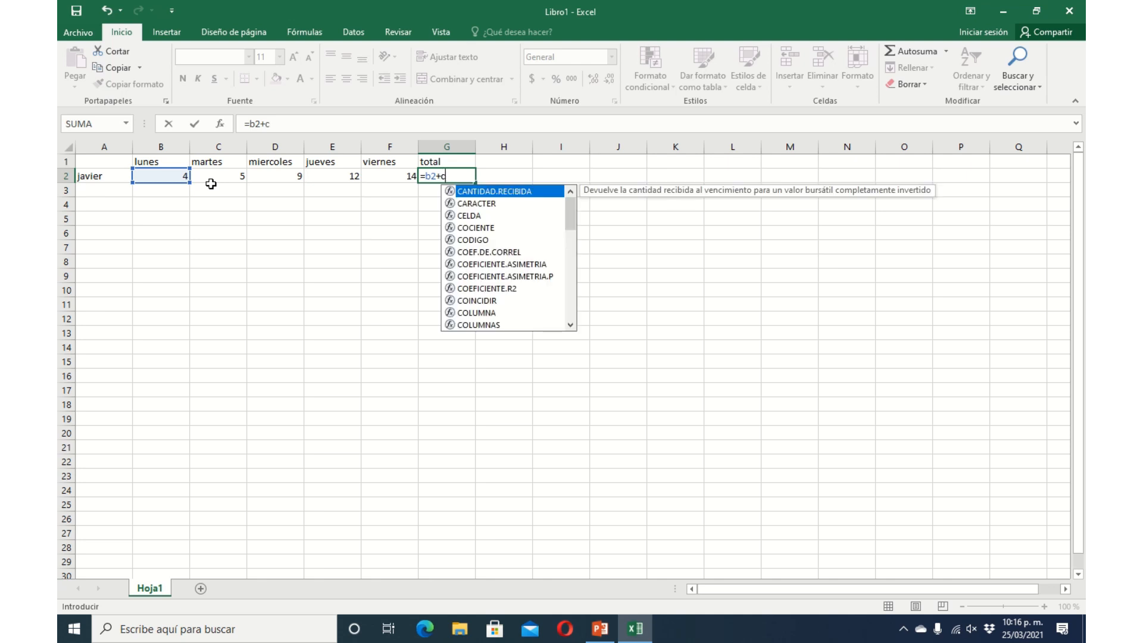
pyautogui.write('2+')
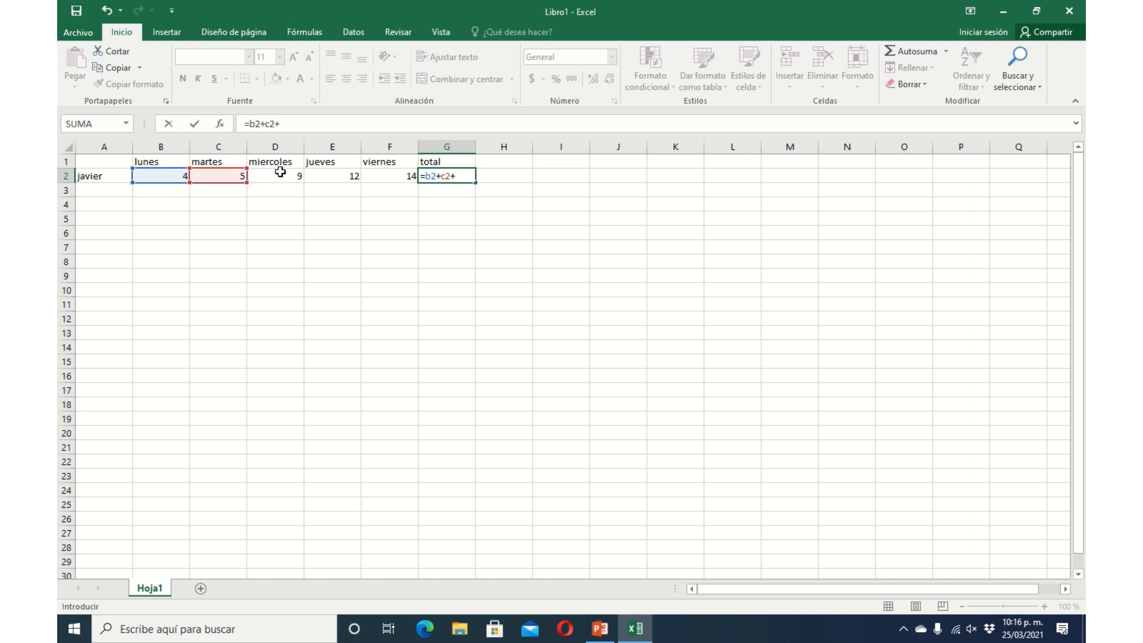
pyautogui.write('d2')
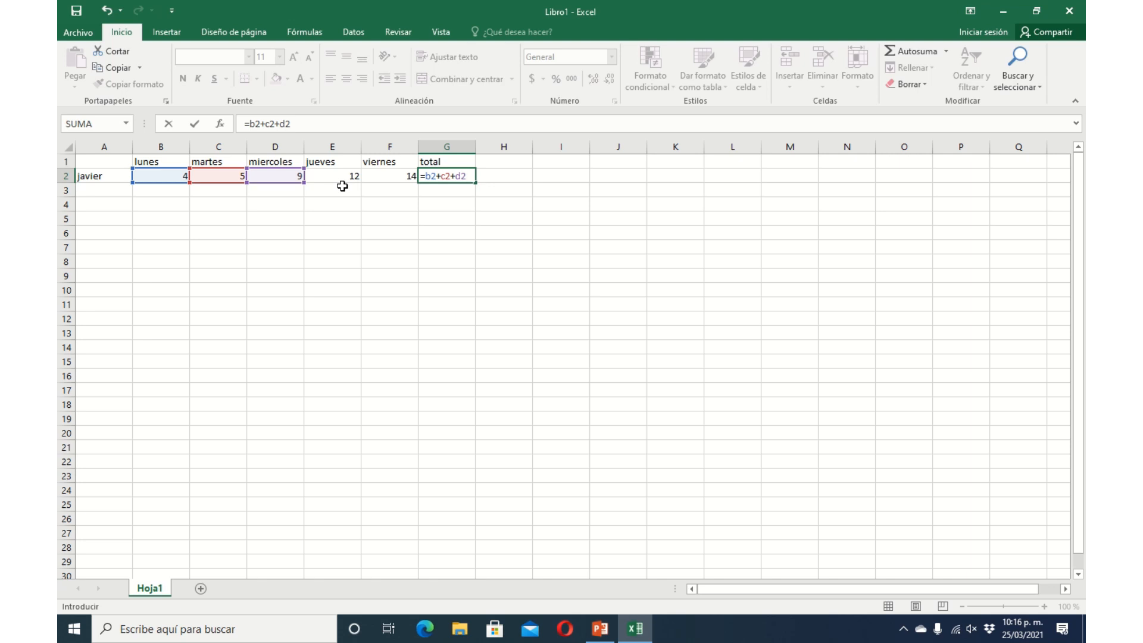
pyautogui.write('+')
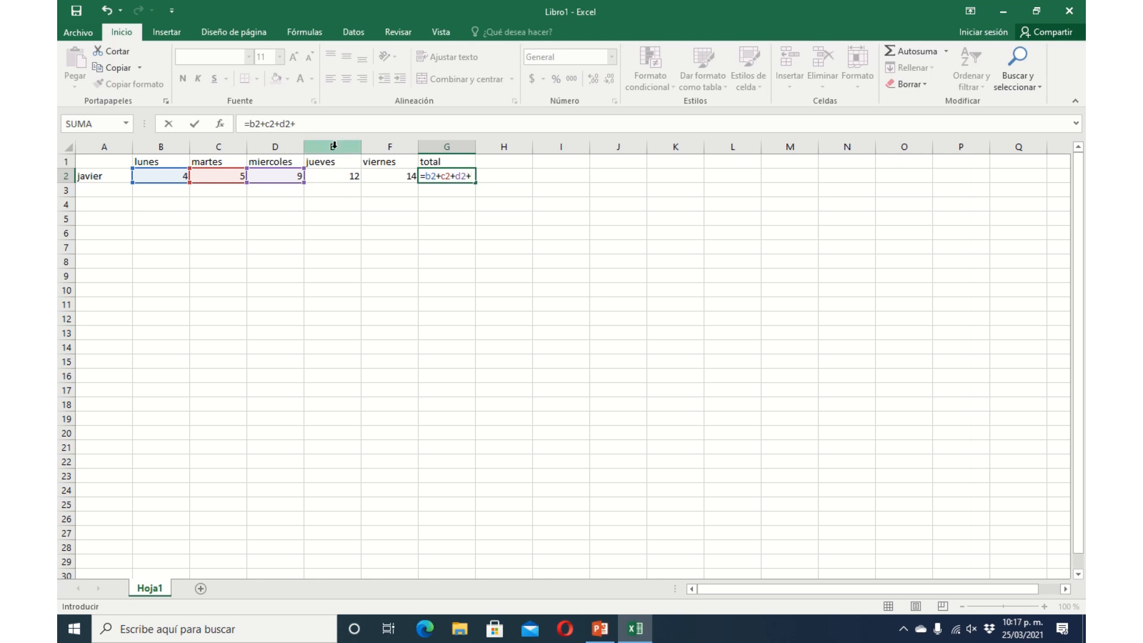
pyautogui.write('e2')
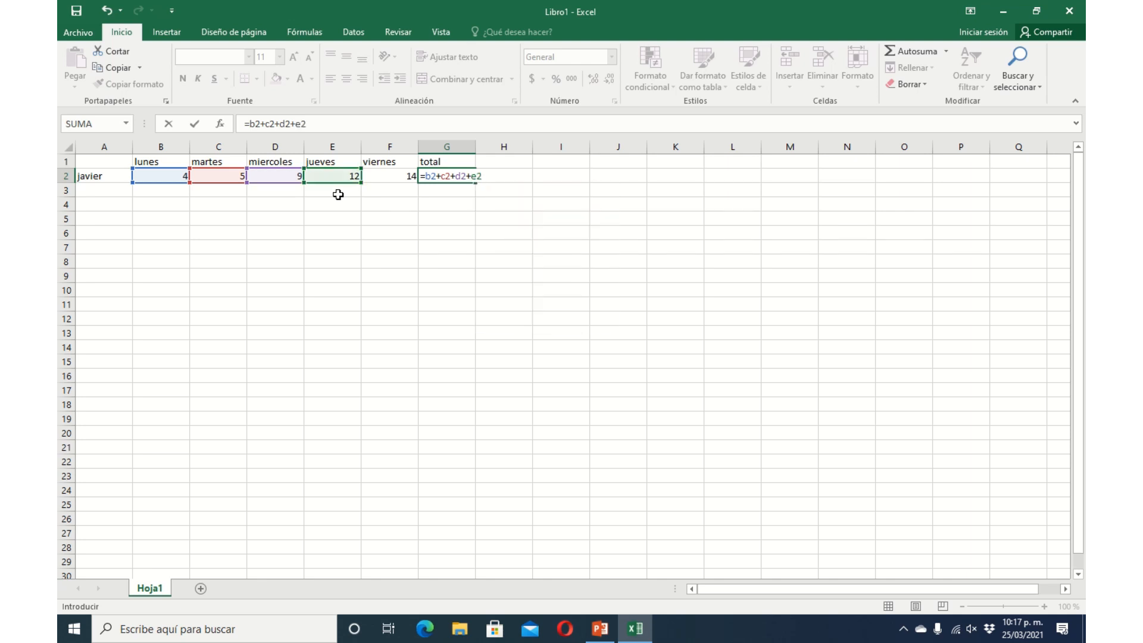
pyautogui.write('+f2')
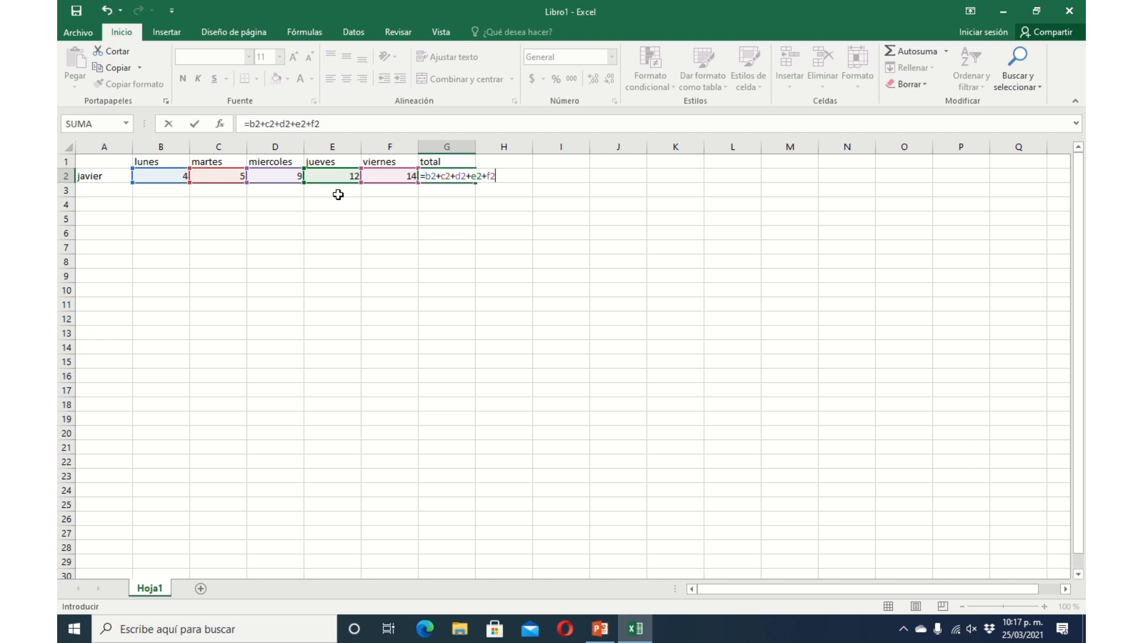
pyautogui.press('Return')
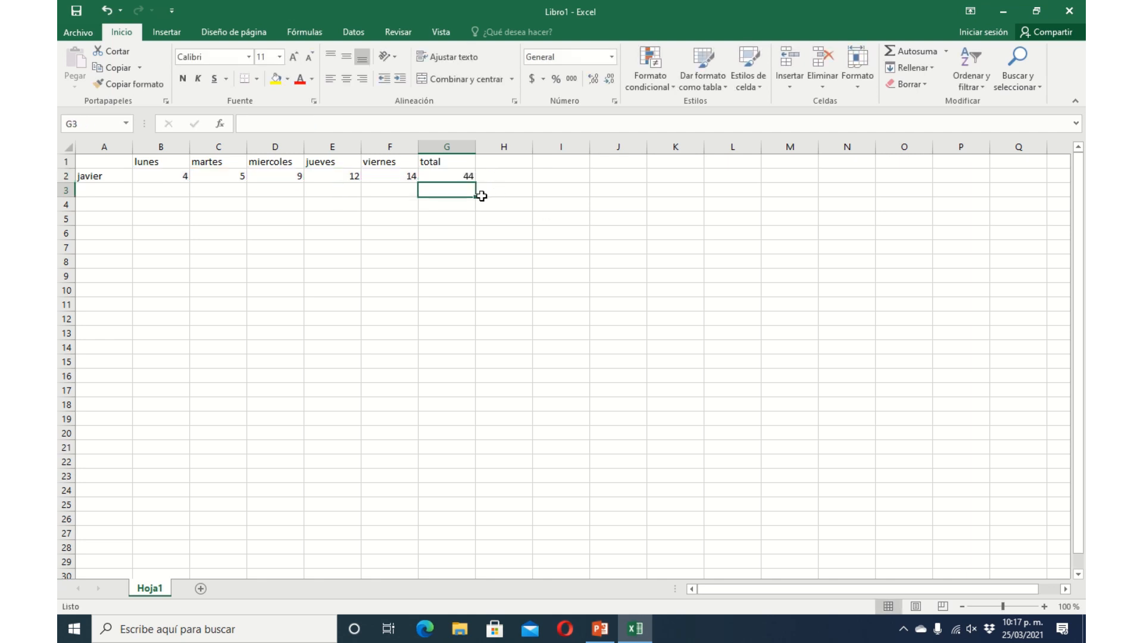
# Examine the total formula in cell G2 and the weekday values in row 2 that it references.
pyautogui.click(464, 179)
pyautogui.click(467, 218)
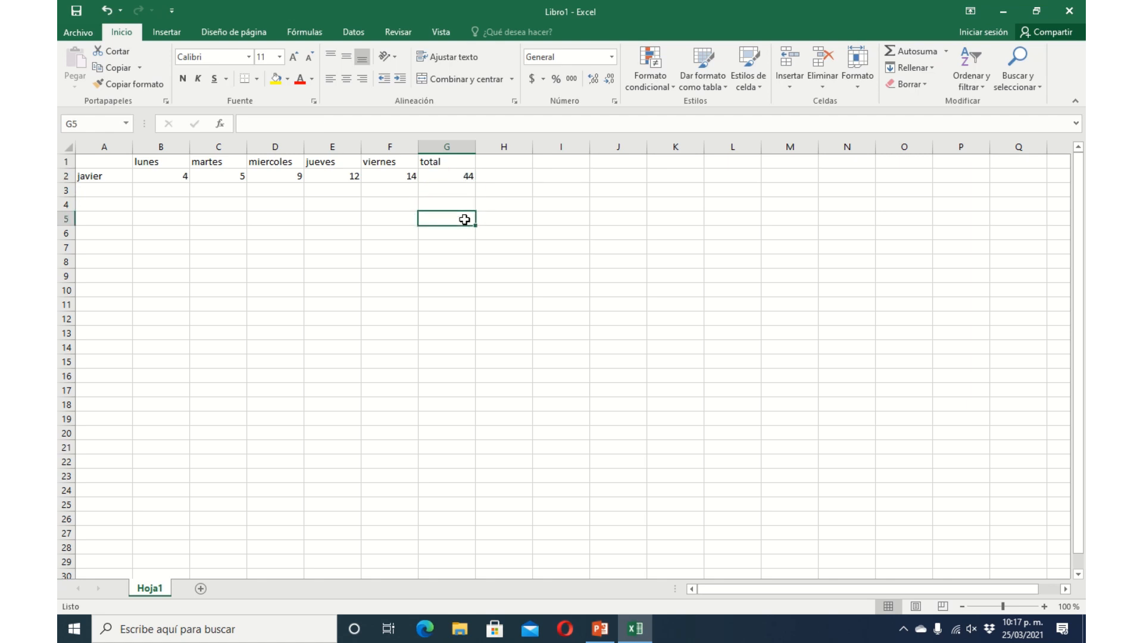
pyautogui.click(437, 189)
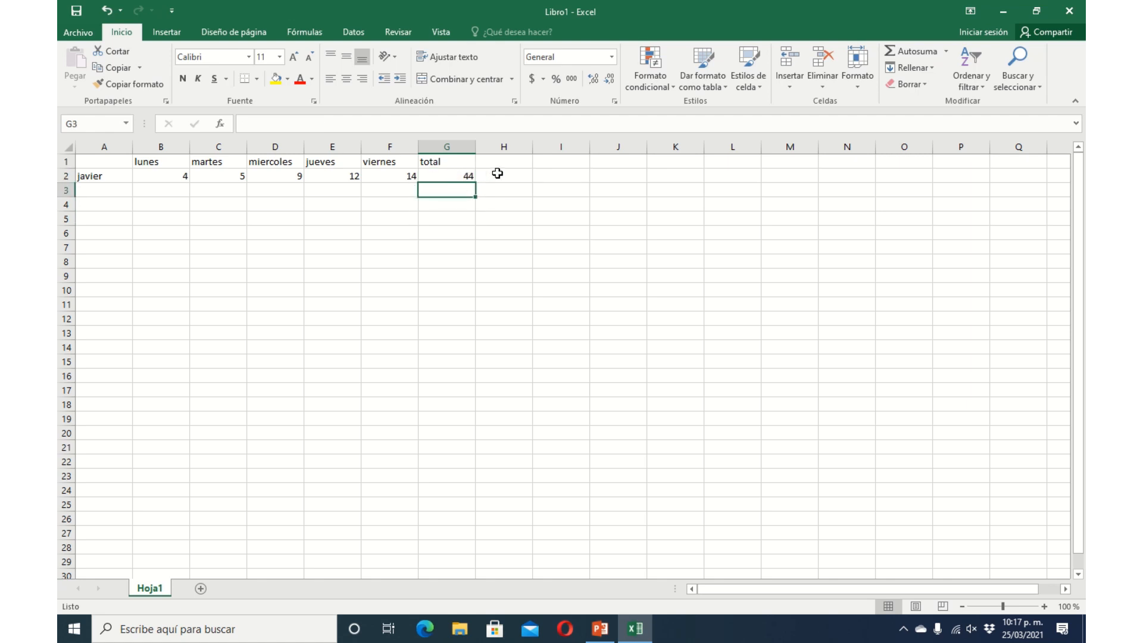
pyautogui.click(467, 175)
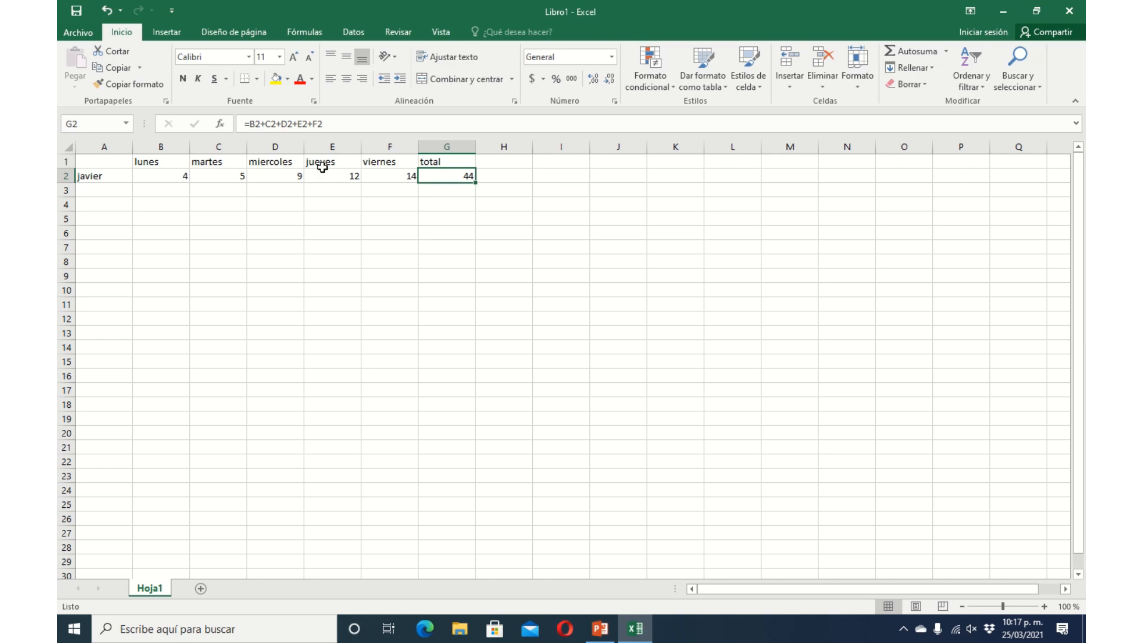
pyautogui.click(284, 177)
pyautogui.click(230, 175)
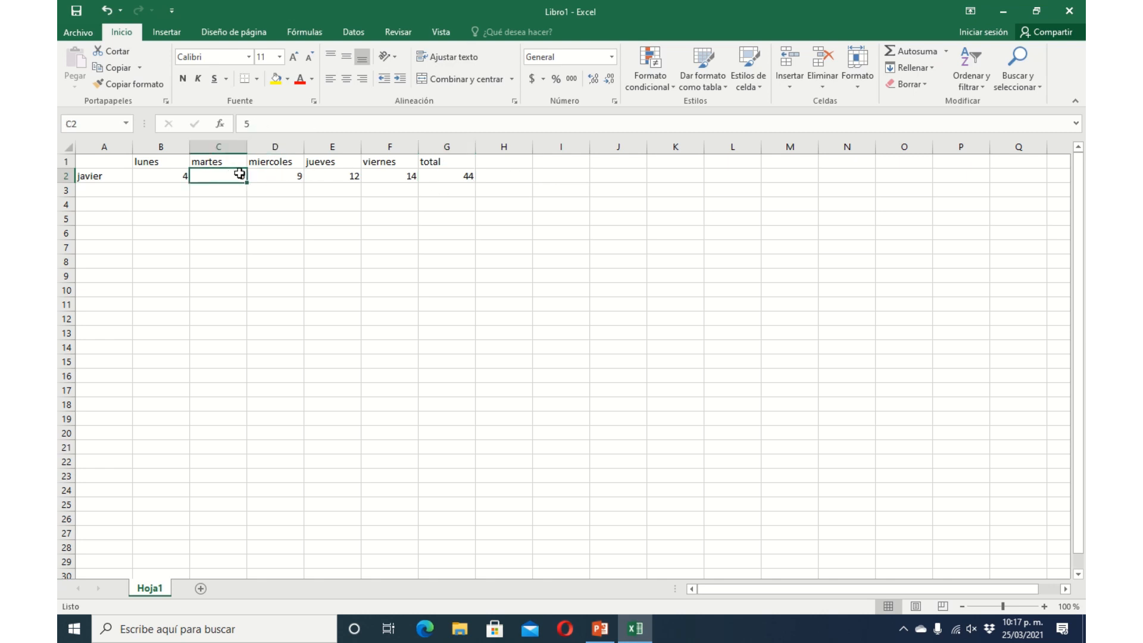
pyautogui.click(264, 174)
pyautogui.click(164, 181)
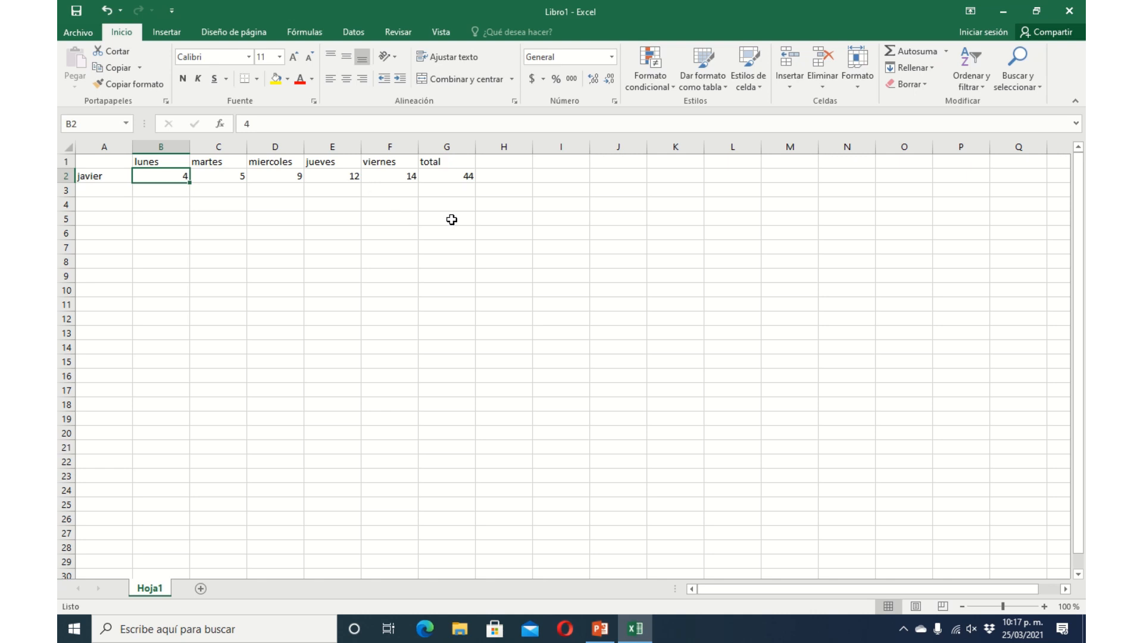
pyautogui.click(197, 171)
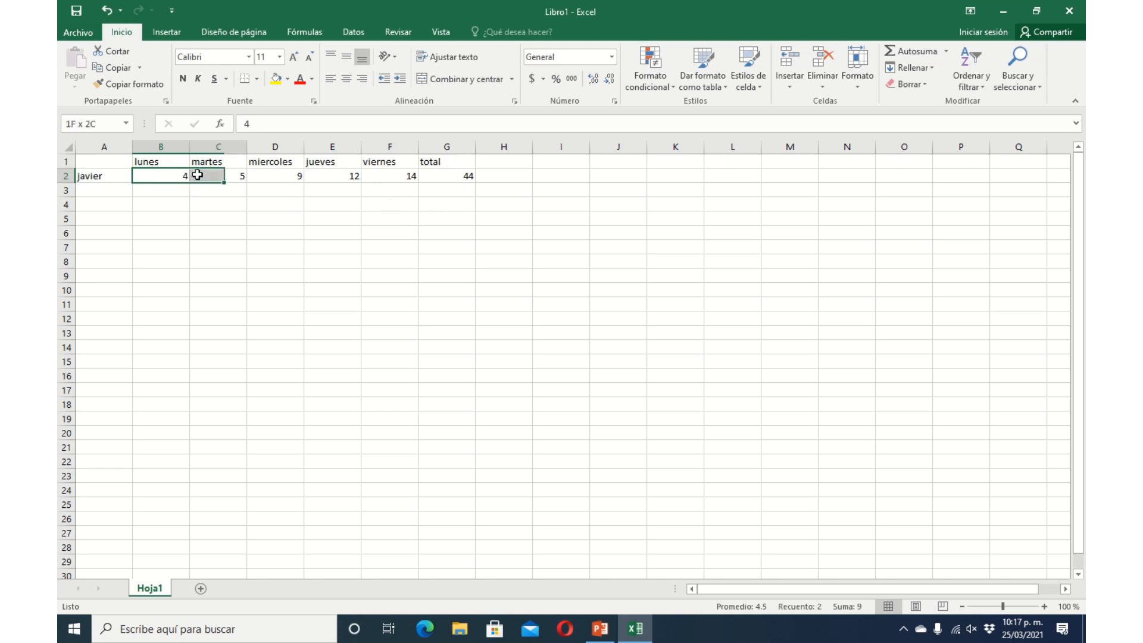
pyautogui.click(251, 205)
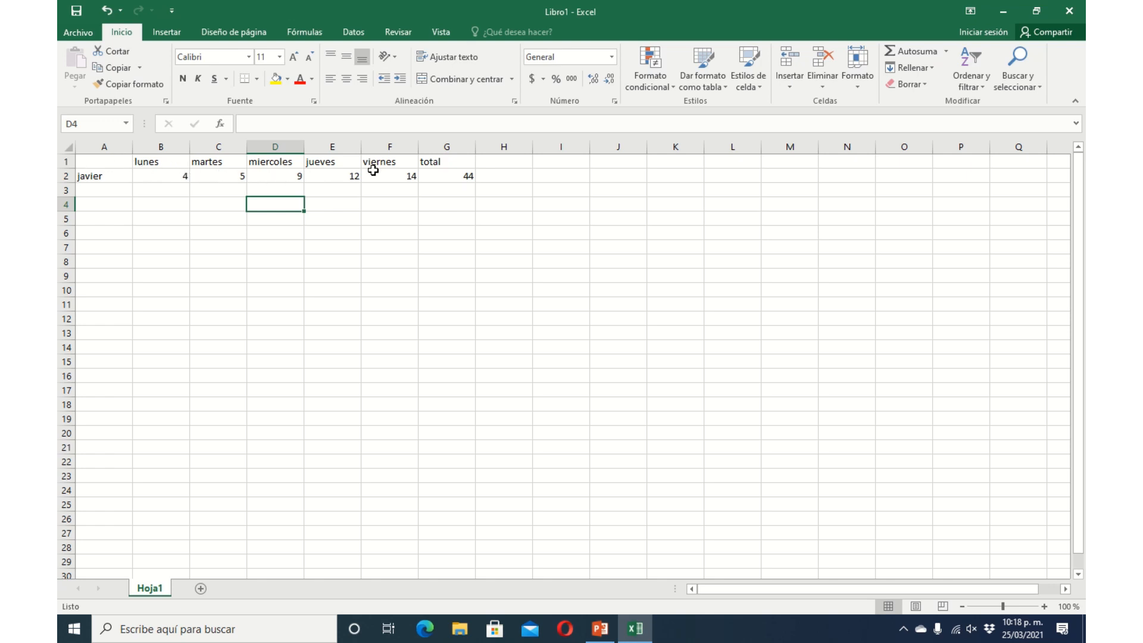
pyautogui.click(449, 173)
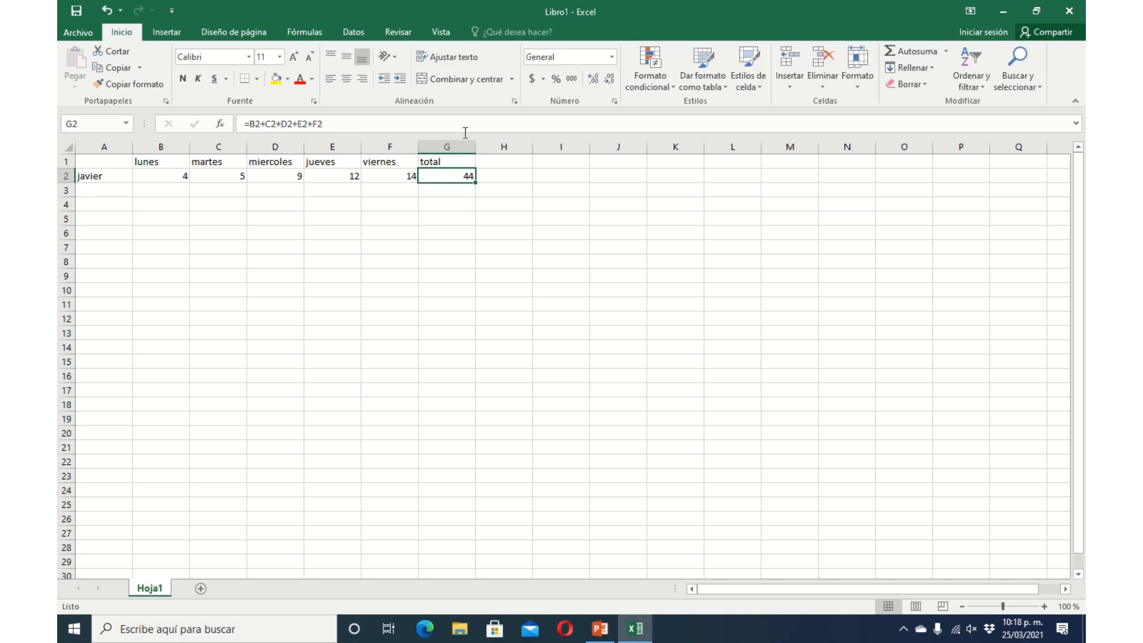
pyautogui.click(511, 174)
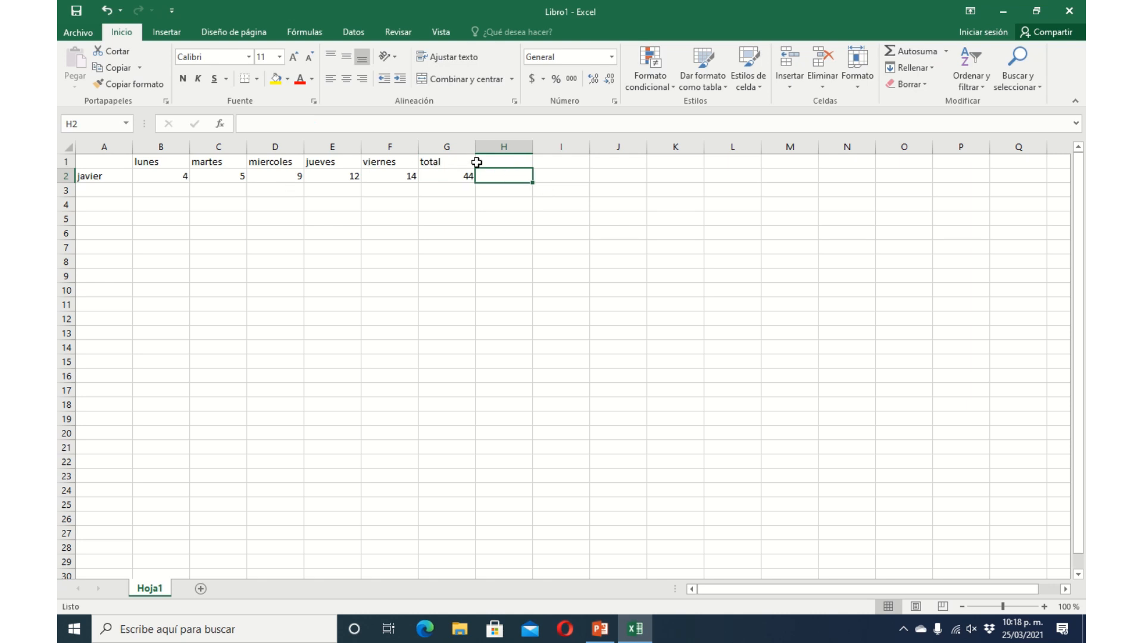
# Fill the total cell G2 with standard red and the adjacent cell H2 with standard green.
pyautogui.click(464, 180)
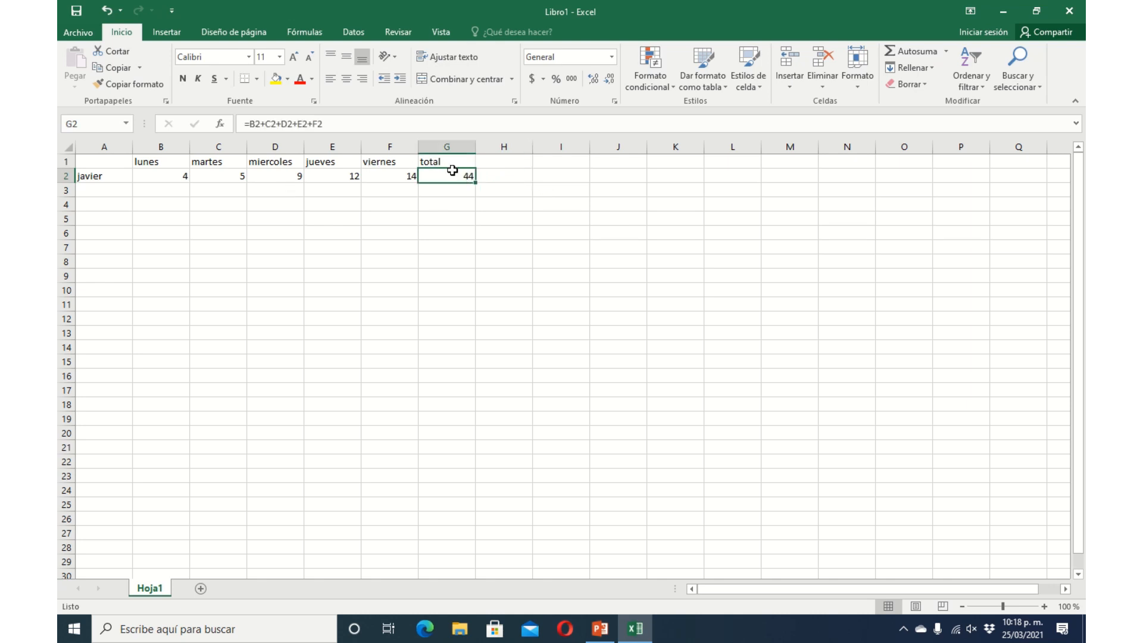
pyautogui.click(288, 79)
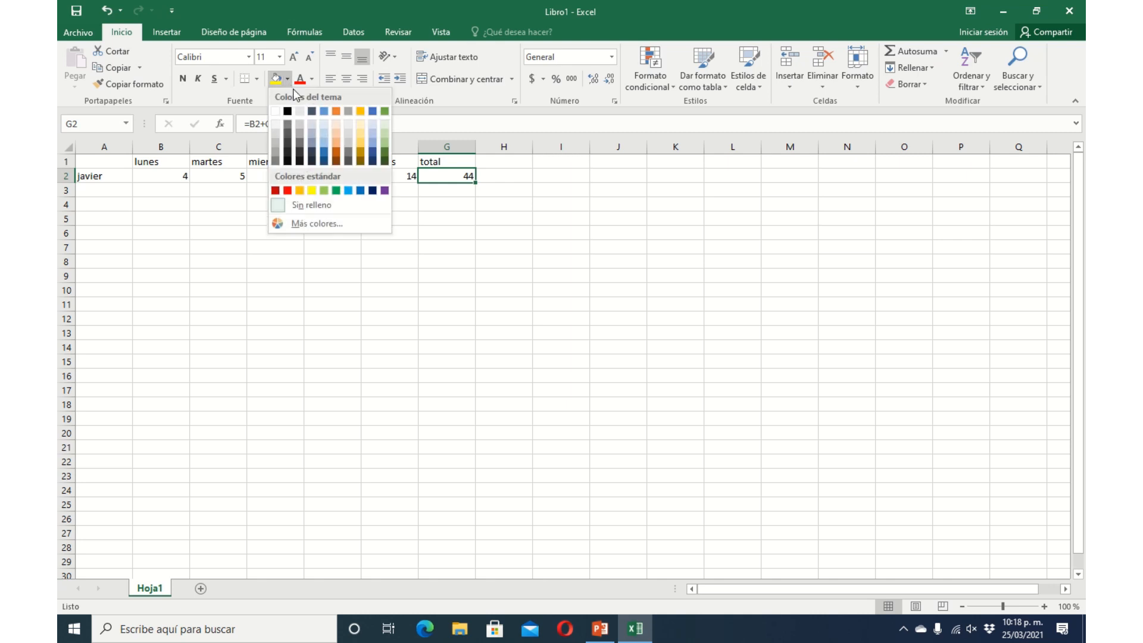
pyautogui.click(288, 191)
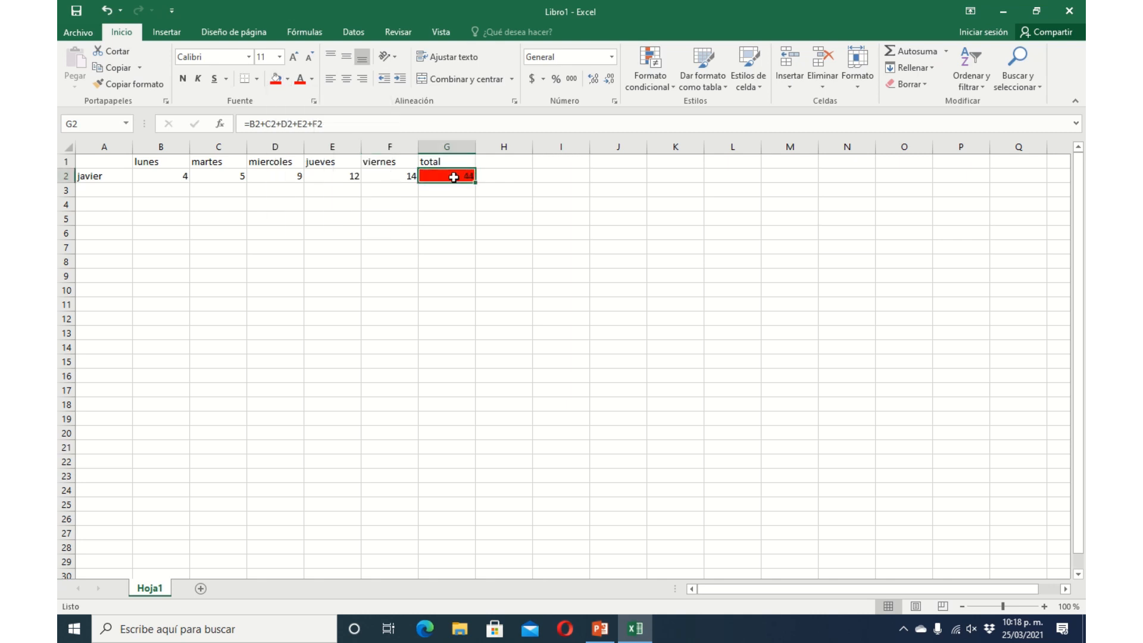
pyautogui.click(509, 174)
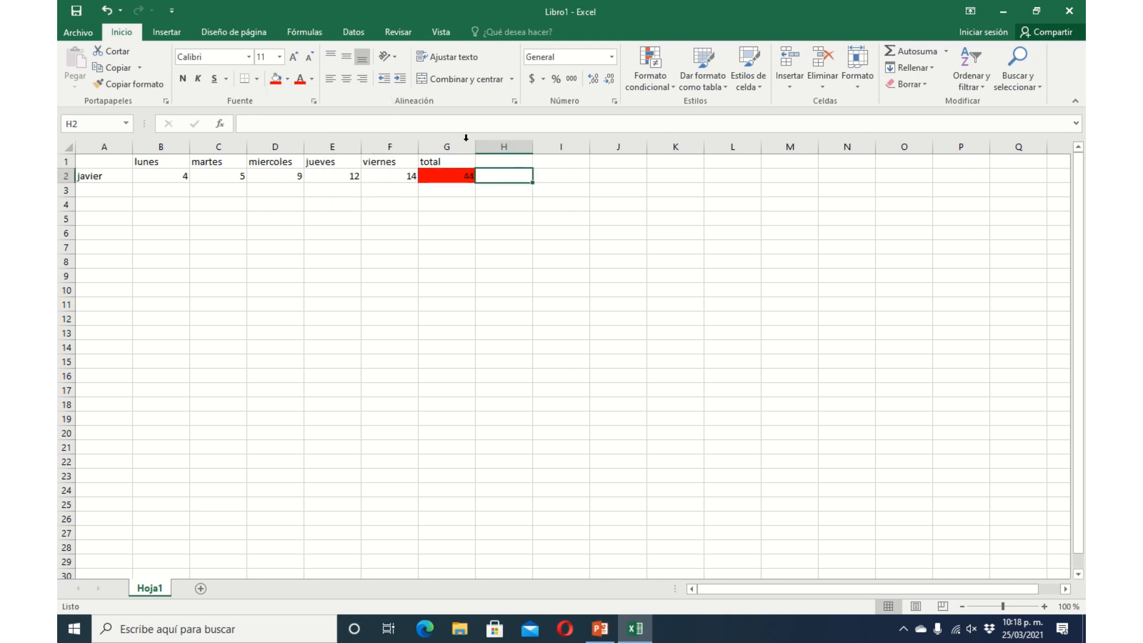
pyautogui.click(288, 81)
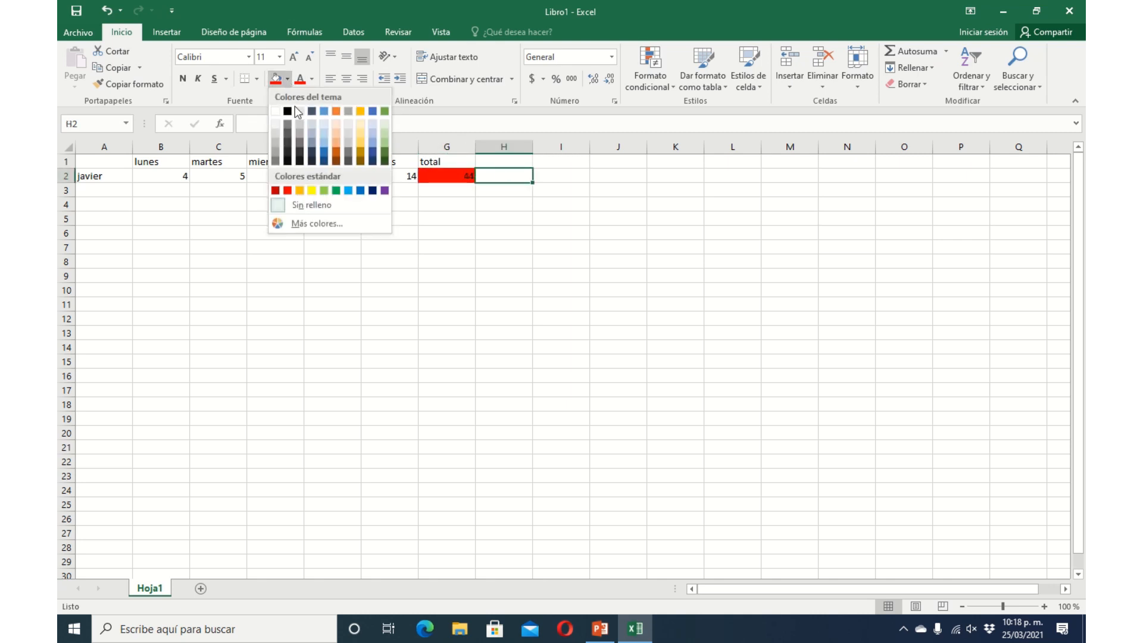
pyautogui.click(336, 191)
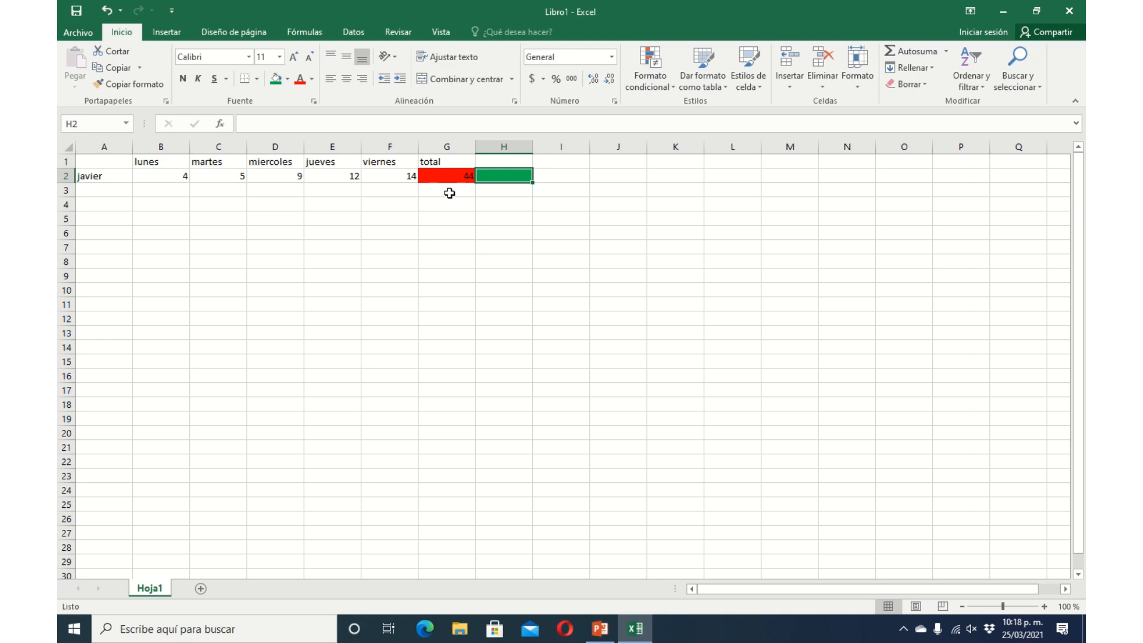
# Enter the formula =suma(b2:f2) in cell H2 to total the weekday values as a range.
pyautogui.write('=')
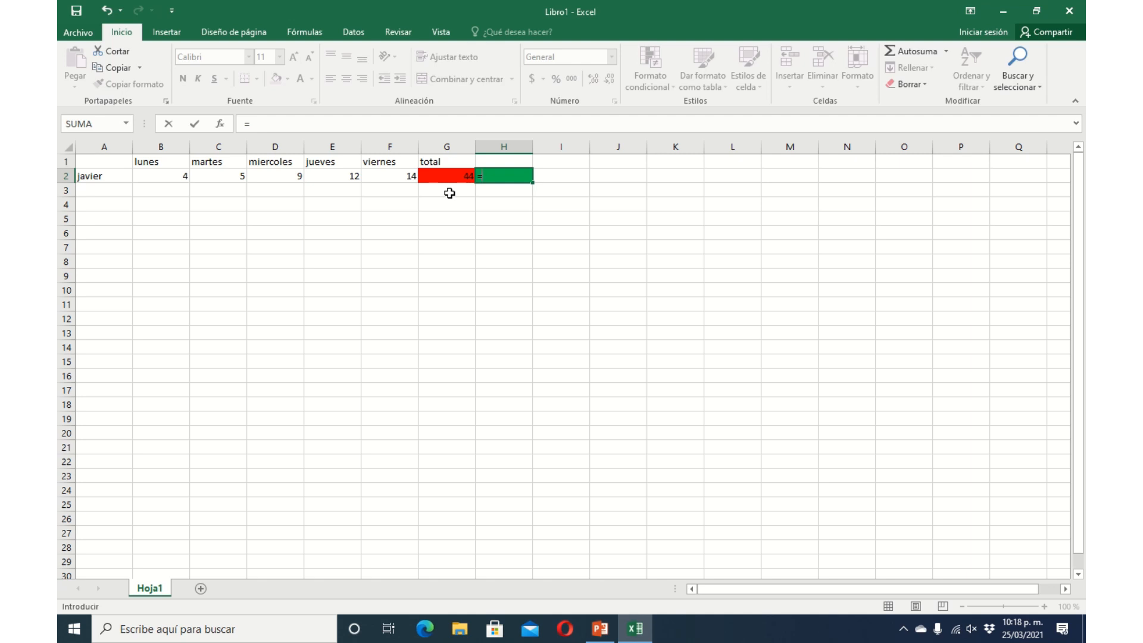
pyautogui.write('sum')
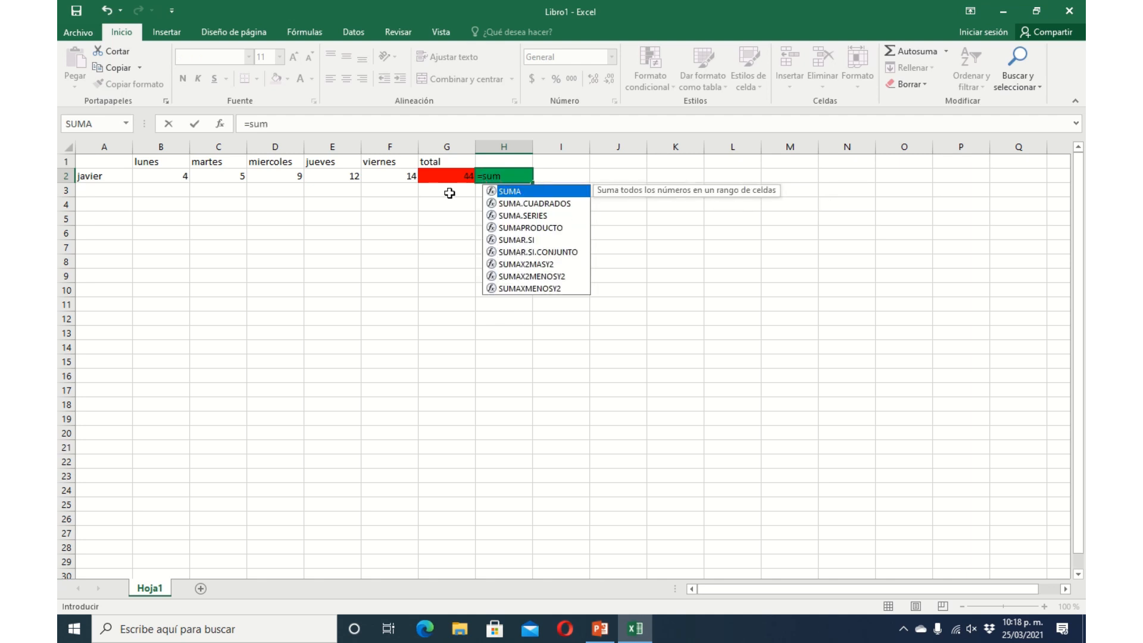
pyautogui.write('a')
pyautogui.write('(')
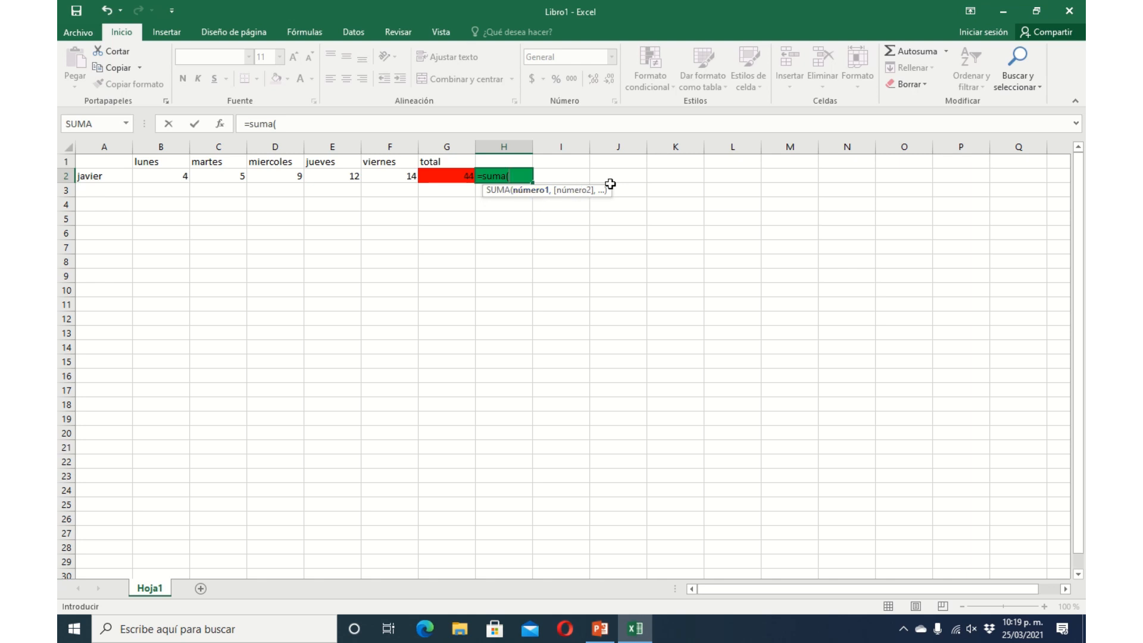
pyautogui.click(518, 176)
pyautogui.write('b')
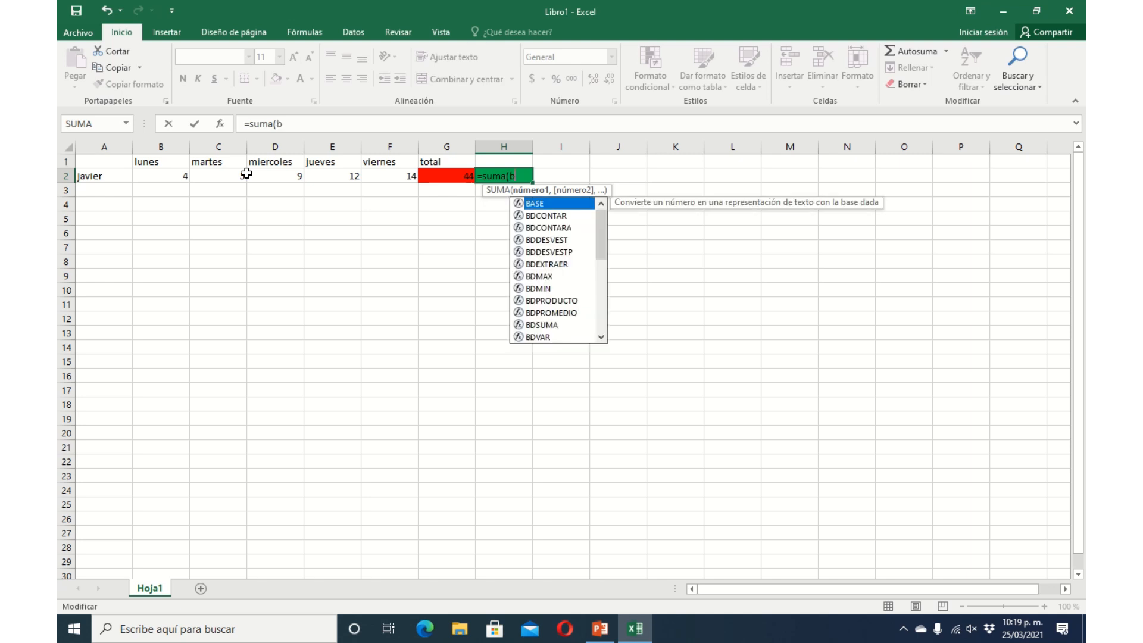
pyautogui.write('2:')
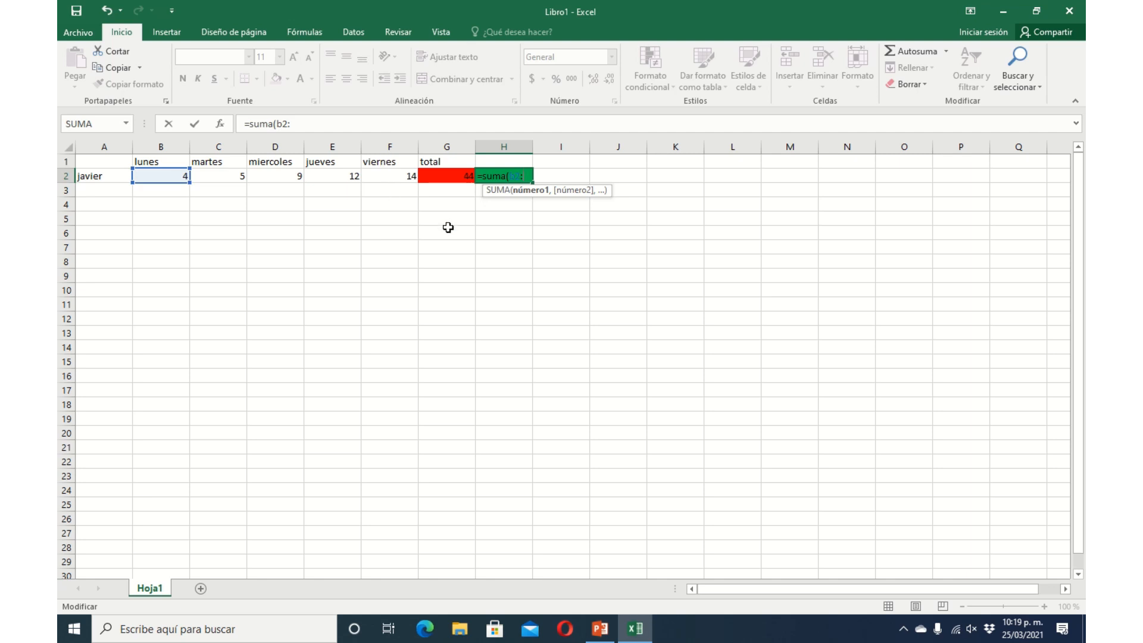
pyautogui.write('f2')
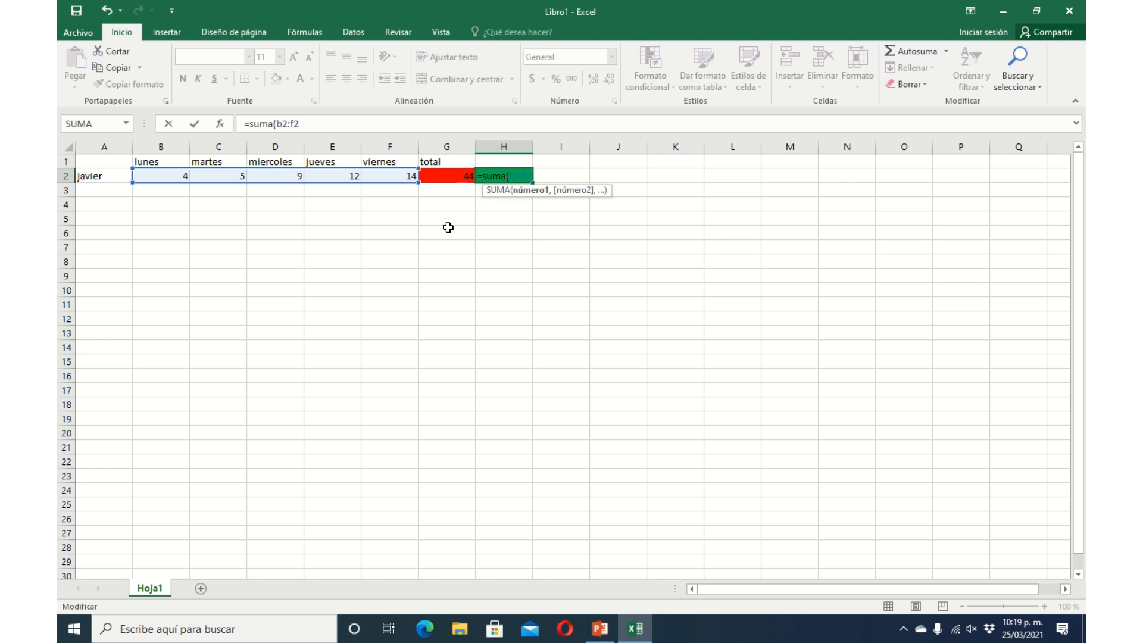
pyautogui.write(')')
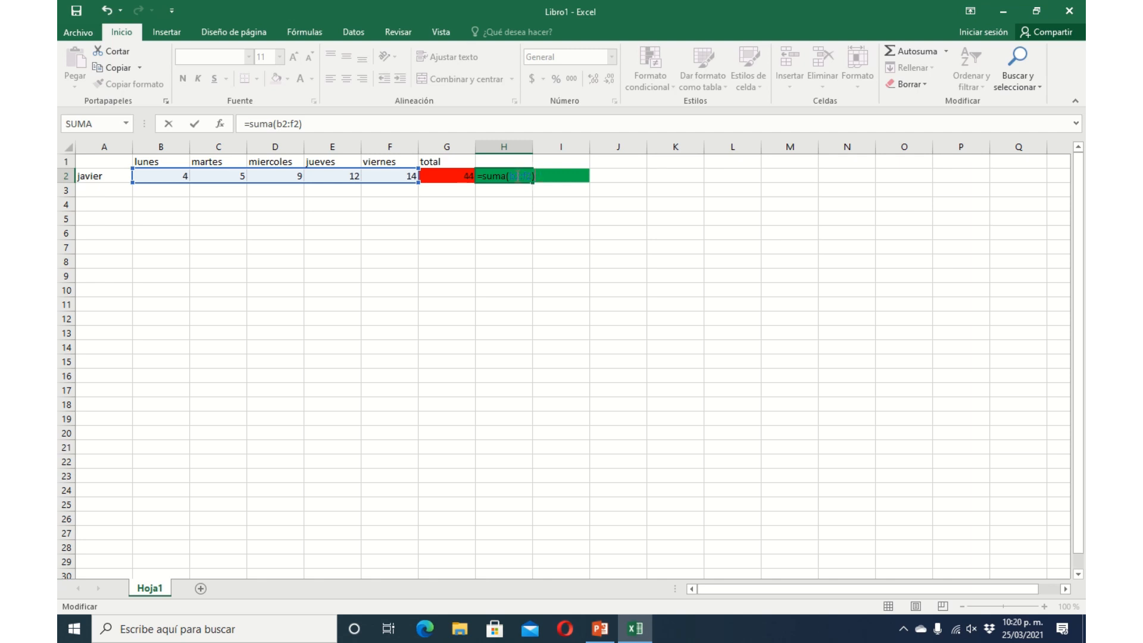
pyautogui.press('Return')
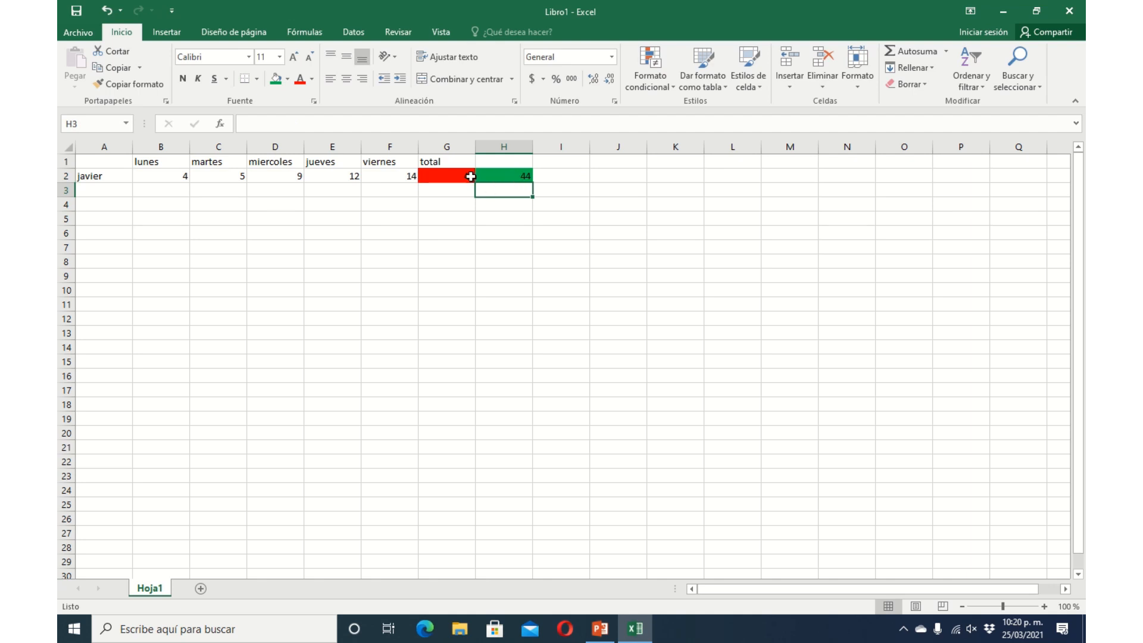
# Compare the cell-by-cell addition formula in G2 with the SUMA range formula in H2.
pyautogui.click(466, 176)
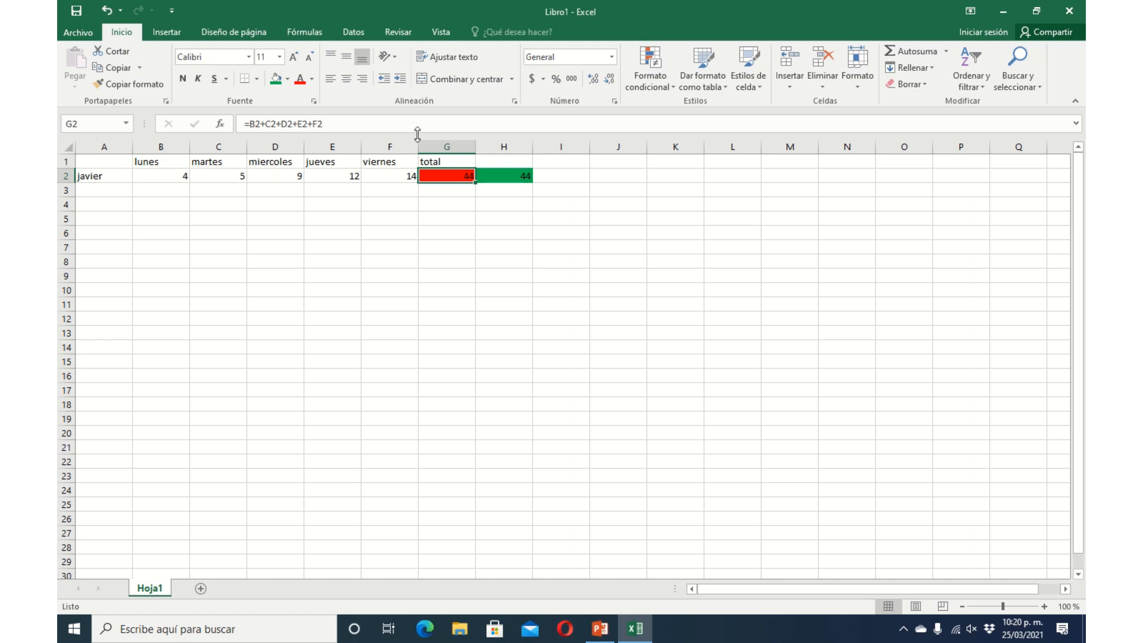
pyautogui.click(511, 179)
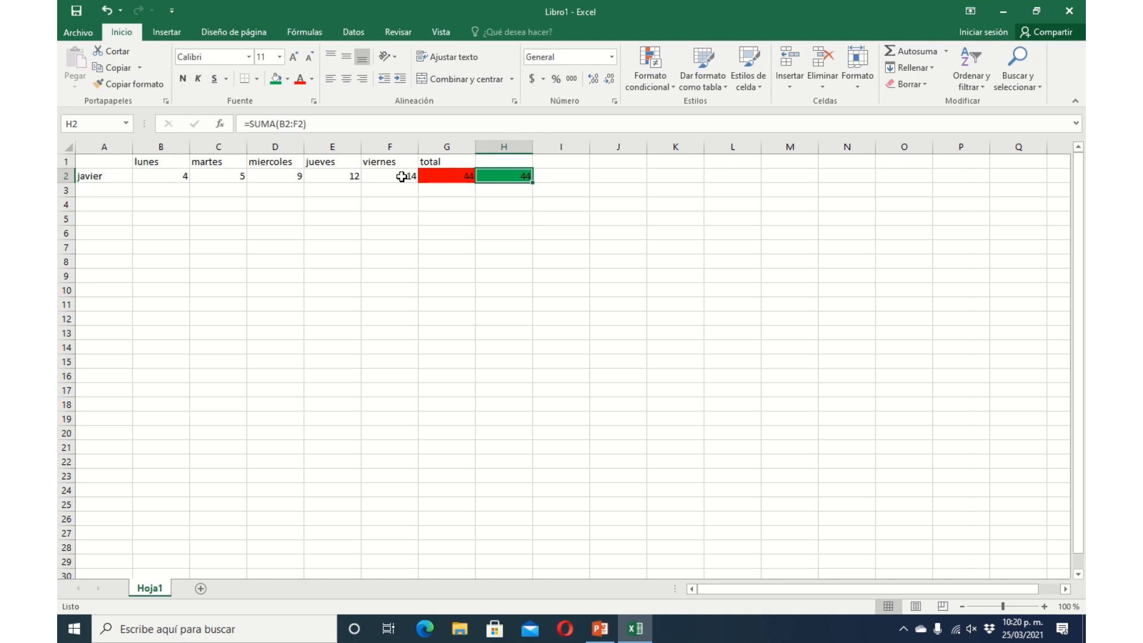
pyautogui.doubleClick(269, 124)
pyautogui.click(350, 122)
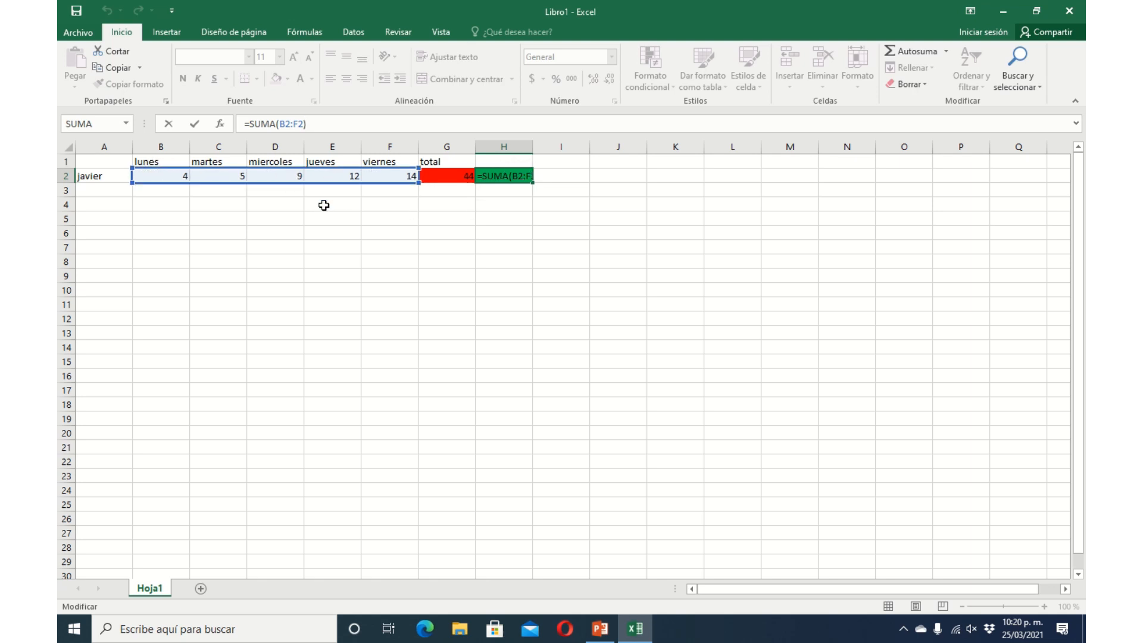
pyautogui.click(204, 251)
# Enter the sample number 4 in cell B5 and 5 in cell C9, away from the weekday table.
pyautogui.click(166, 223)
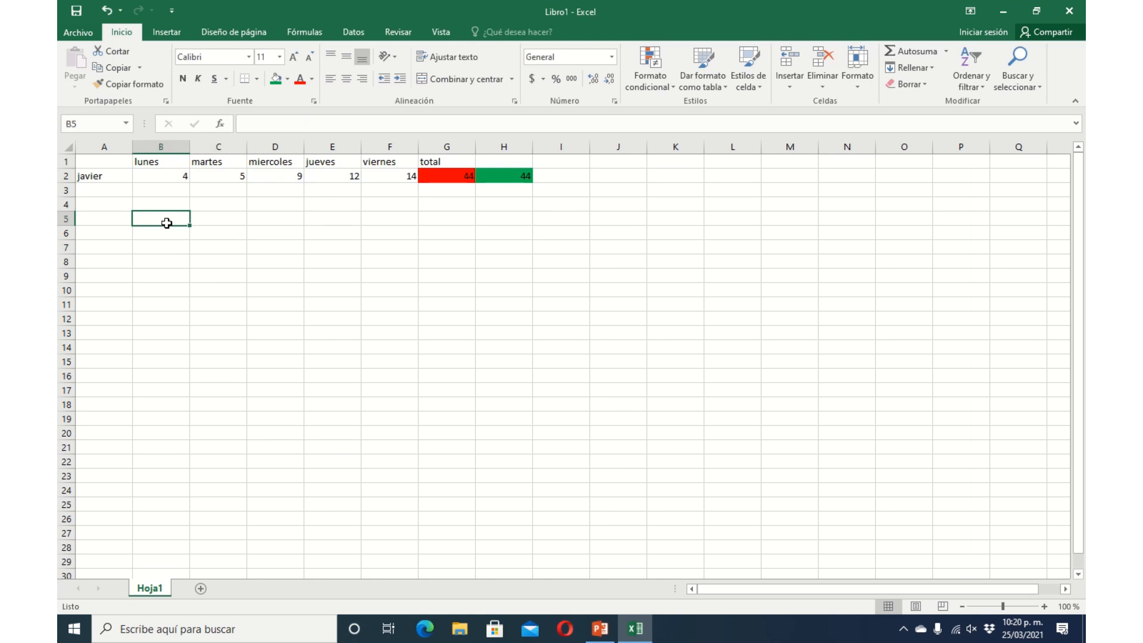
pyautogui.write('4')
pyautogui.press('Down')
pyautogui.press('Down')
pyautogui.press('Down')
pyautogui.press('Down')
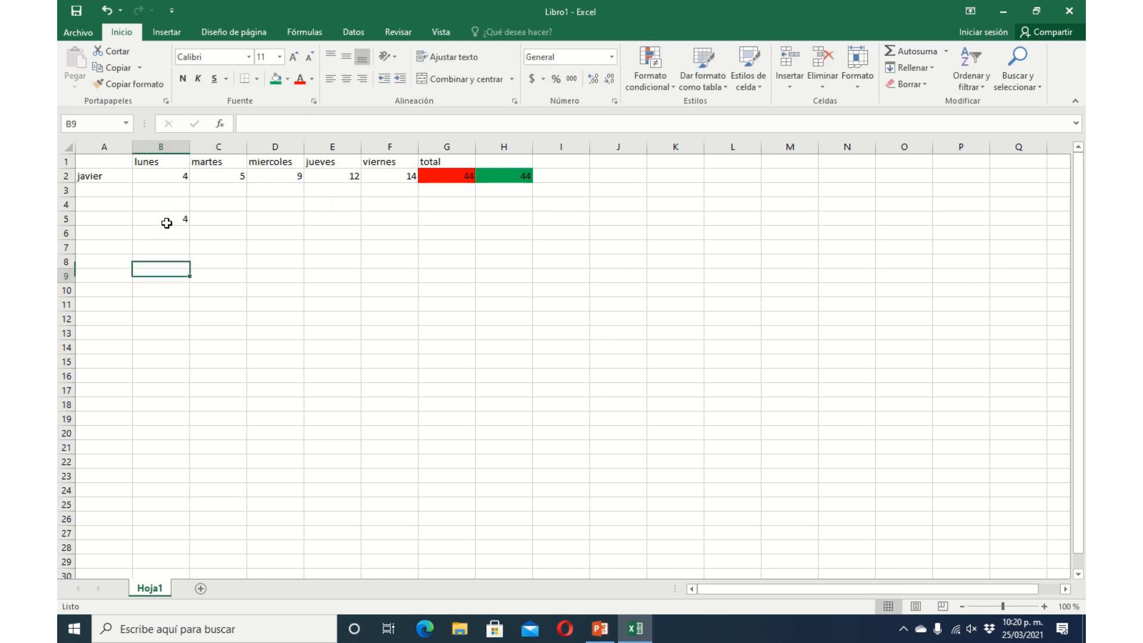
pyautogui.press('Right')
pyautogui.press('Right')
pyautogui.press('Left')
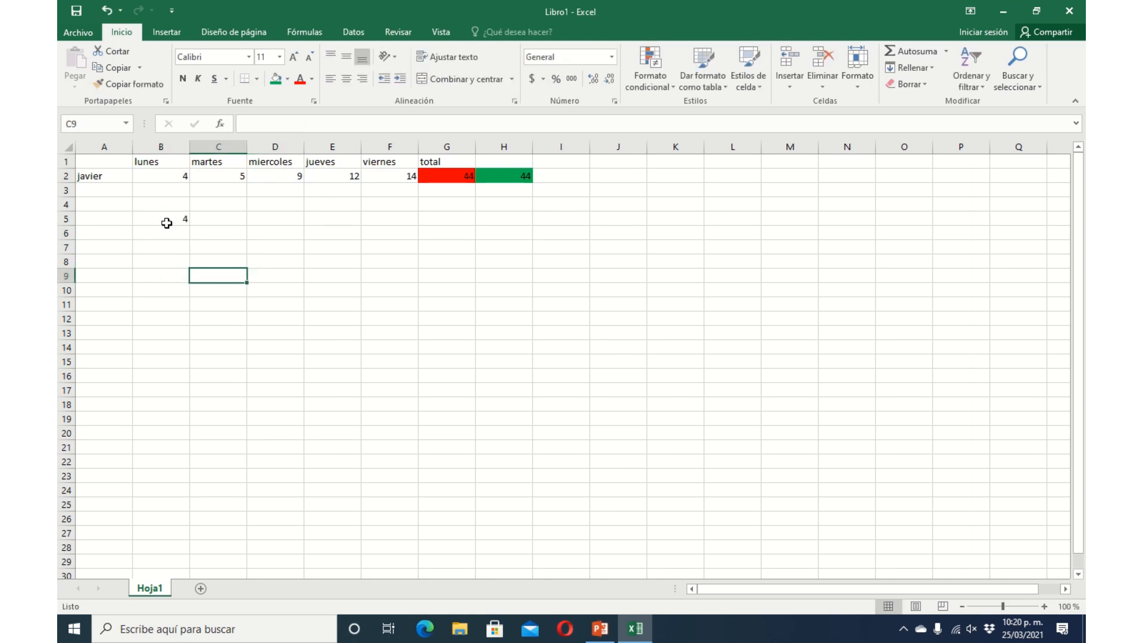
pyautogui.write('5')
pyautogui.press('Right')
# Enter the sample number 12 in cell F11 and 9 in cell I12.
pyautogui.press('Right')
pyautogui.press('Right')
pyautogui.press('Down')
pyautogui.press('Down')
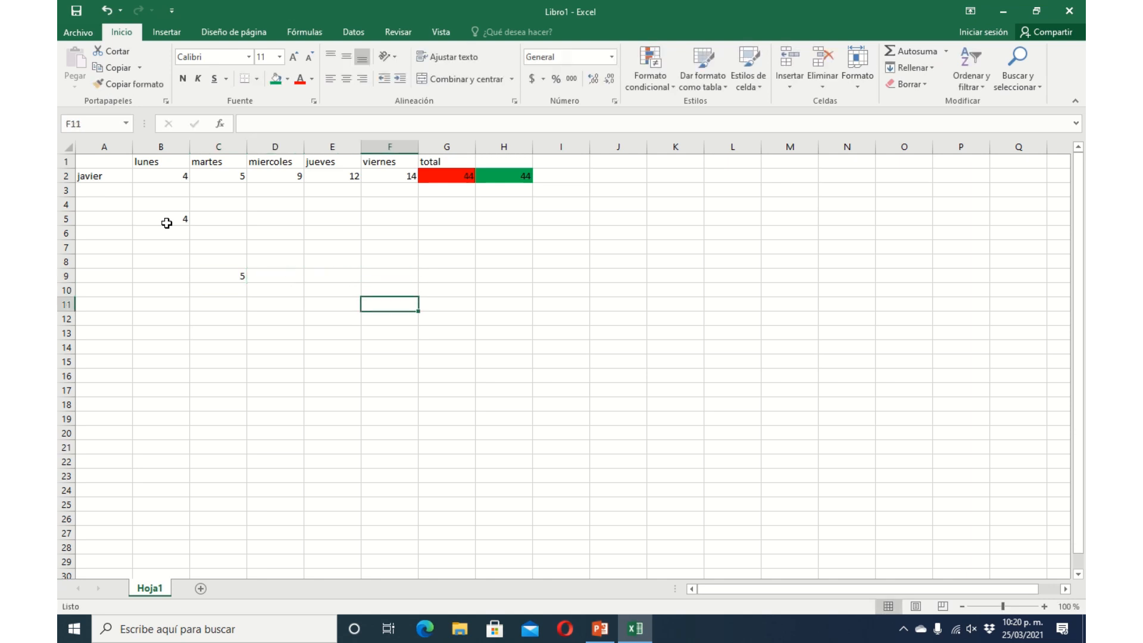
pyautogui.write('12')
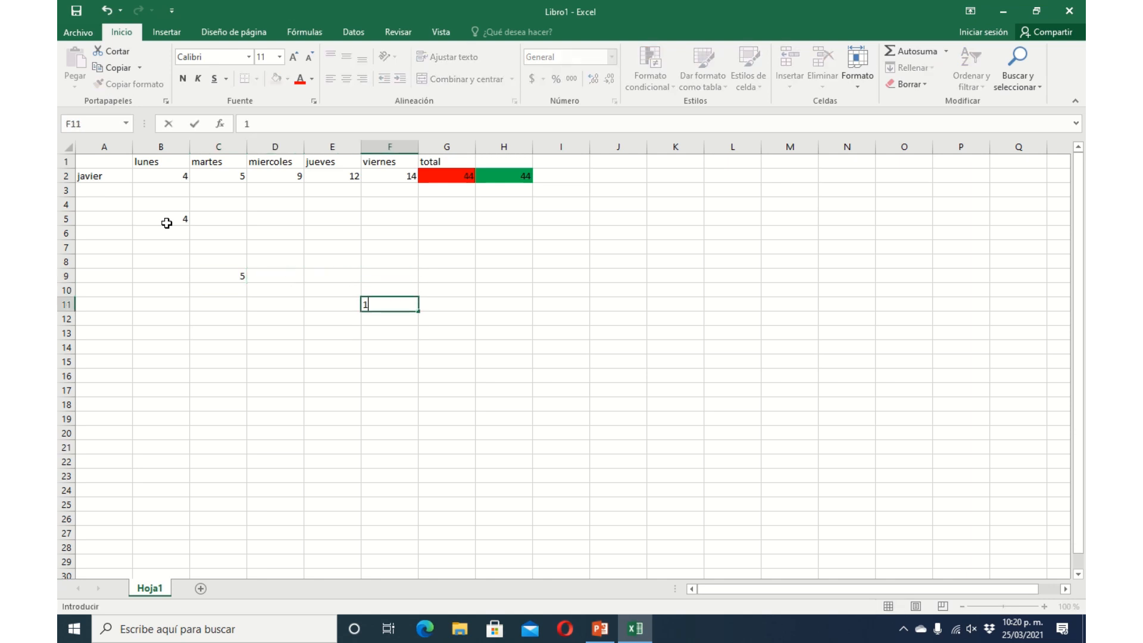
pyautogui.press('Return')
pyautogui.press('Right')
pyautogui.press('Right')
pyautogui.press('Right')
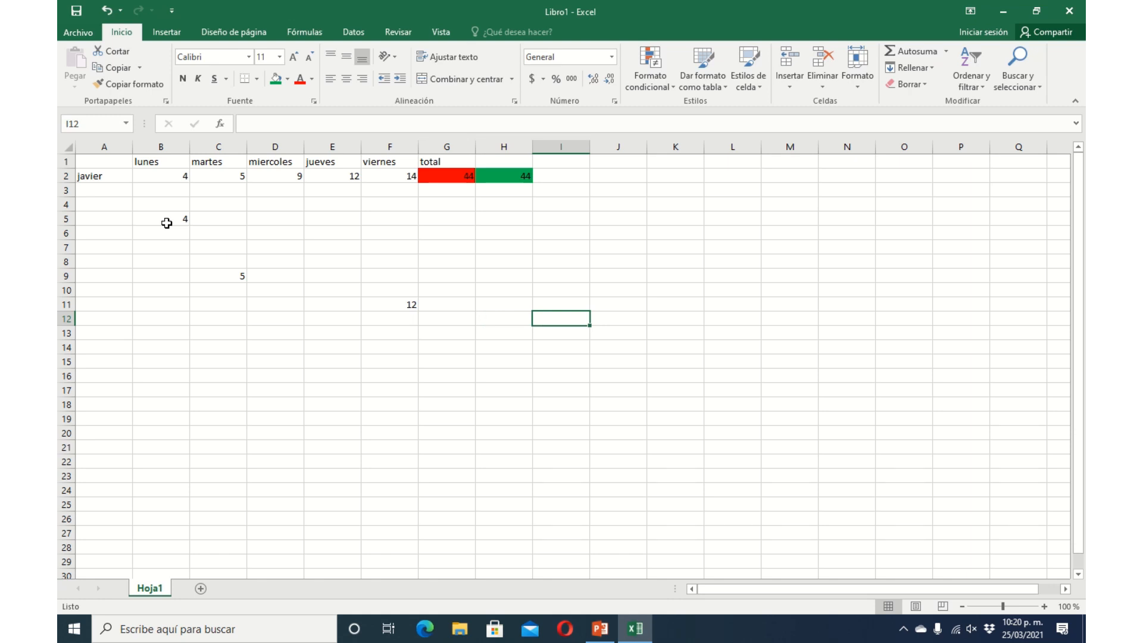
pyautogui.write('9')
pyautogui.press('Right')
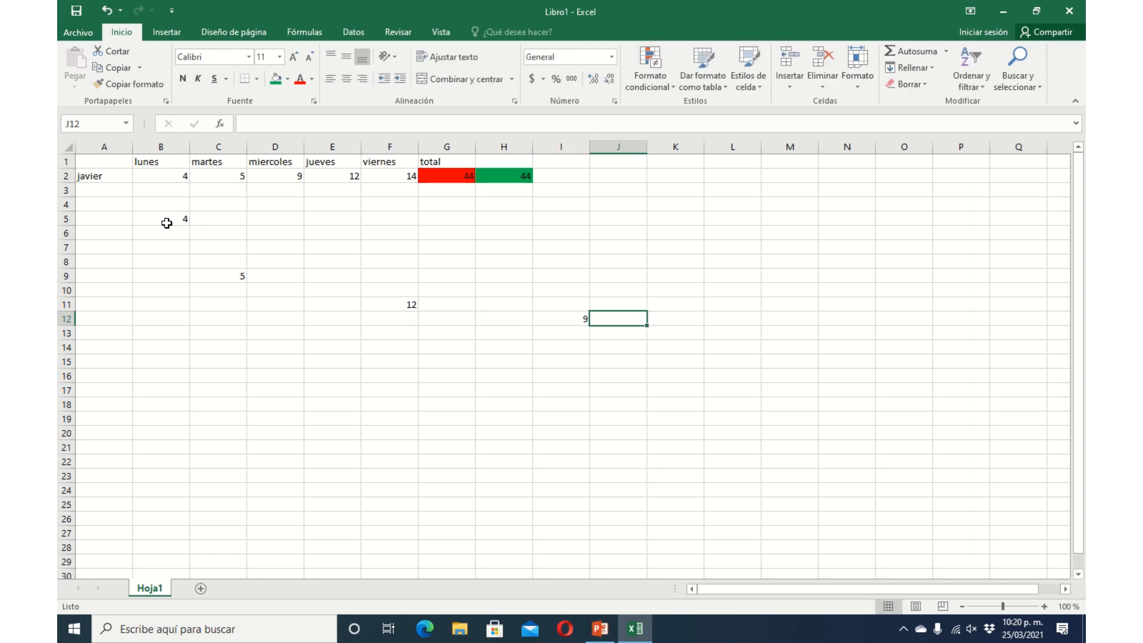
pyautogui.press('Right')
pyautogui.press('Down')
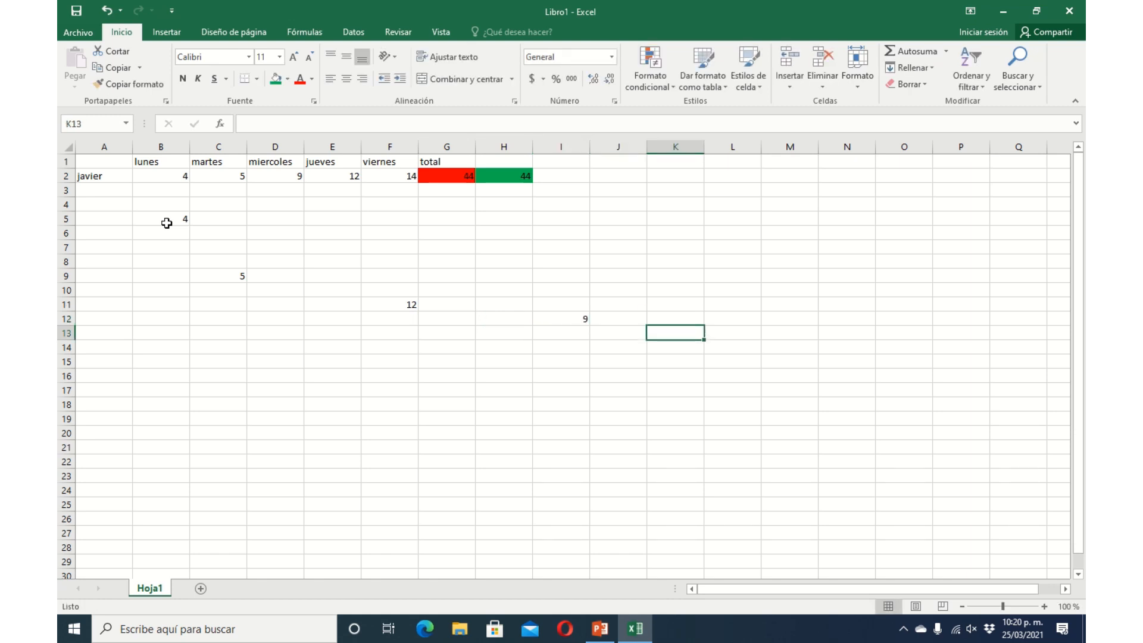
# Review the addition formula in G2, and clear the scattered sample numbers from the range B5:I12.
pyautogui.click(456, 185)
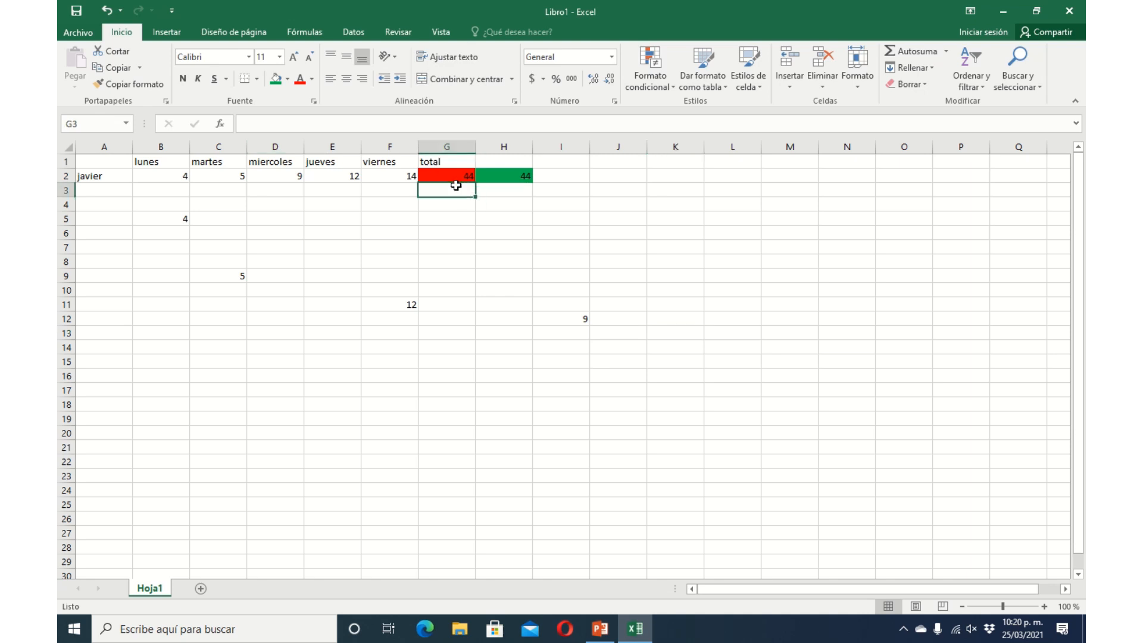
pyautogui.click(453, 179)
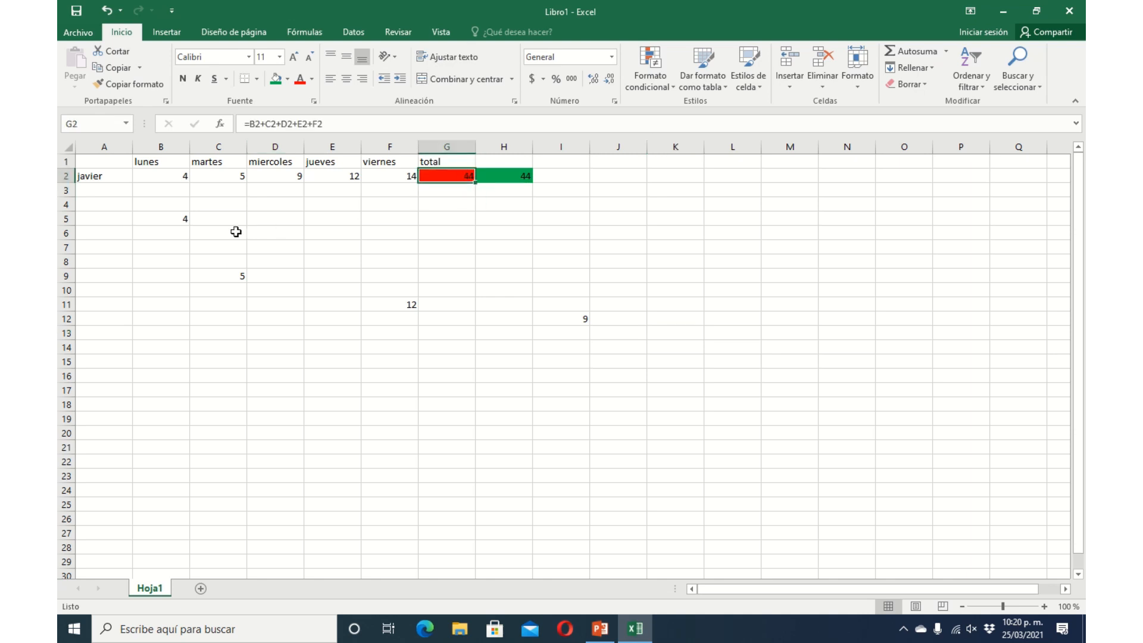
pyautogui.moveTo(167, 221); pyautogui.dragTo(579, 322)
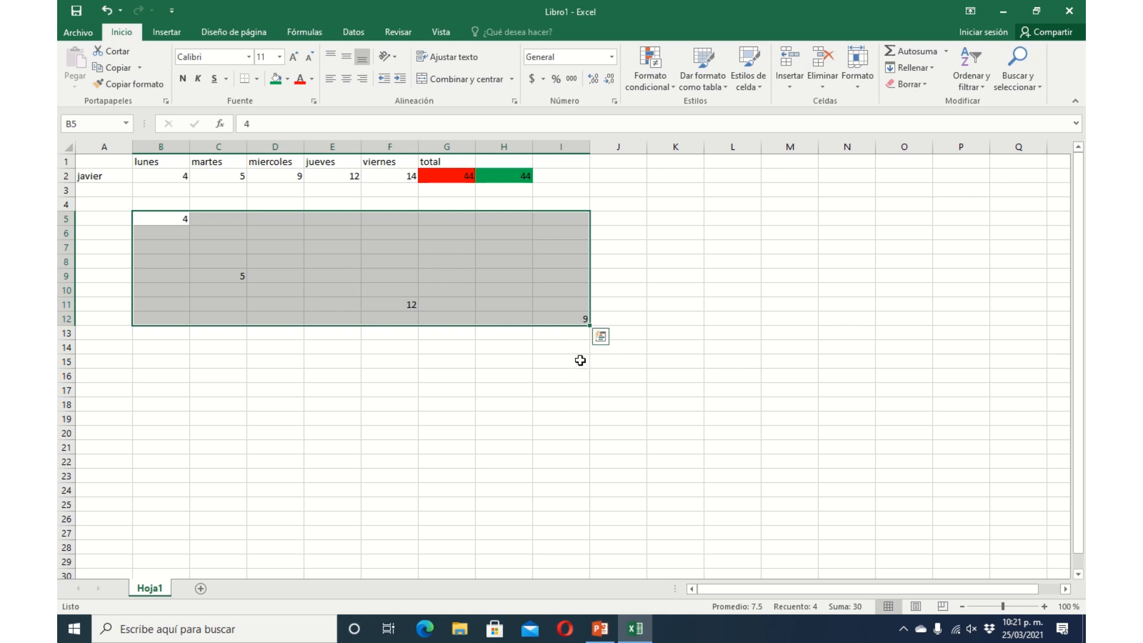
pyautogui.press('Delete')
pyautogui.click(483, 223)
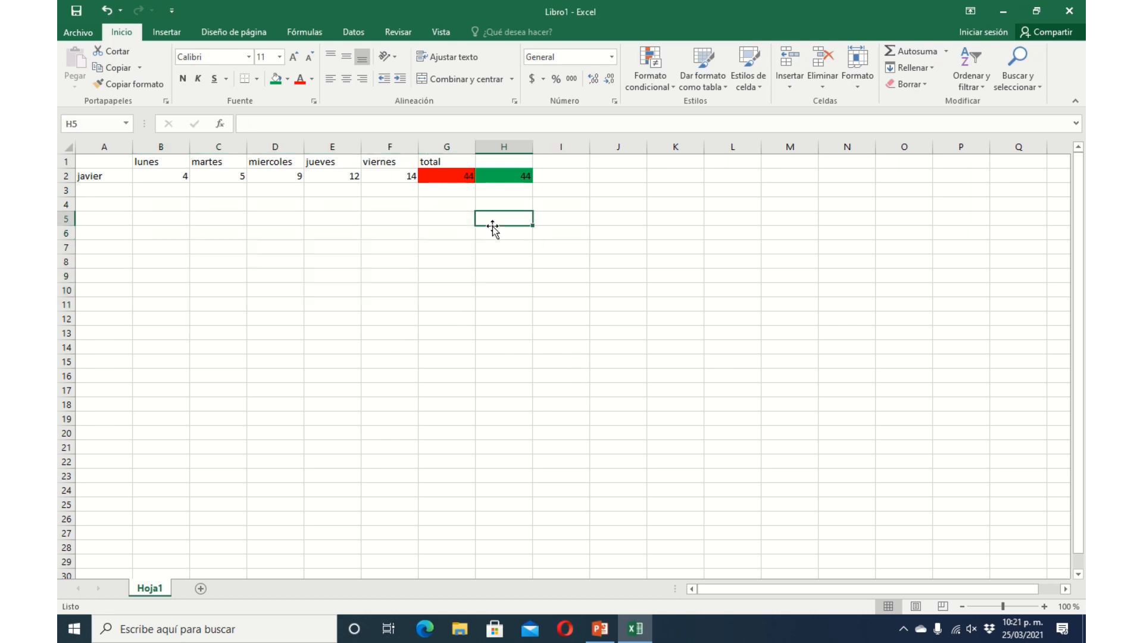
# Add a second person's first name in cell A3 as a new row label in the weekday table.
pyautogui.click(510, 178)
pyautogui.click(99, 190)
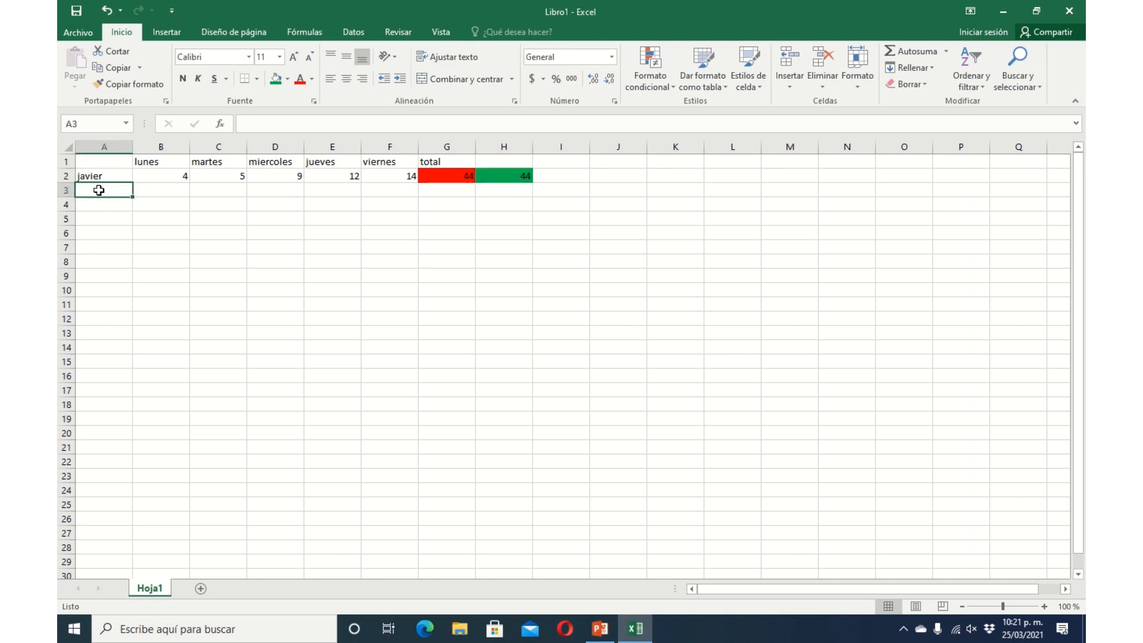
pyautogui.write('estefa')
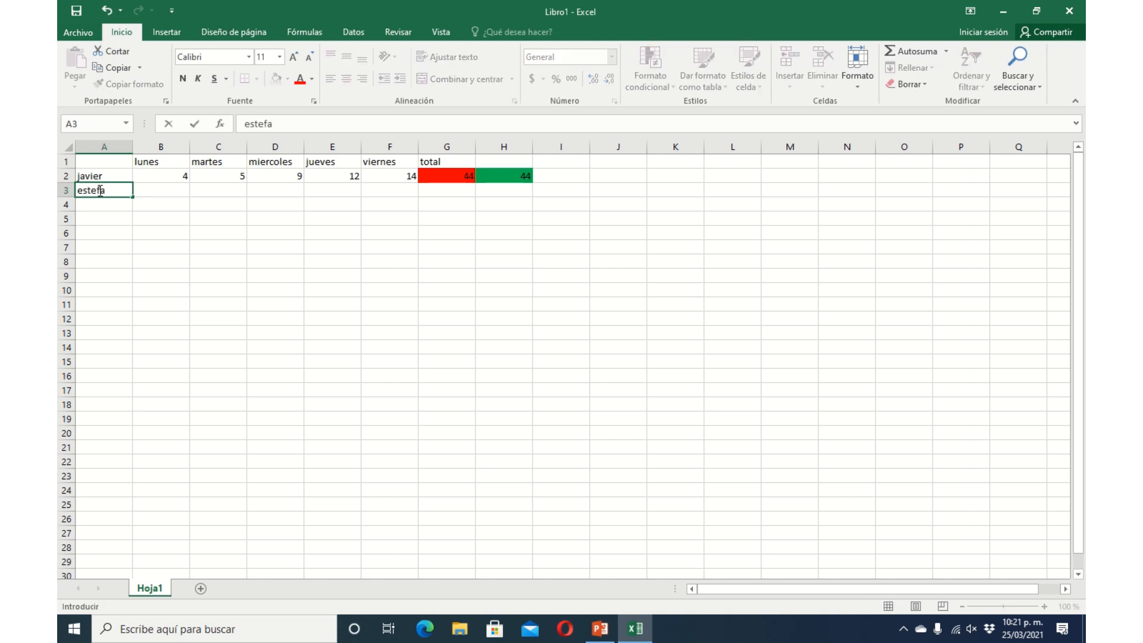
pyautogui.write('nia')
pyautogui.press('Tab')
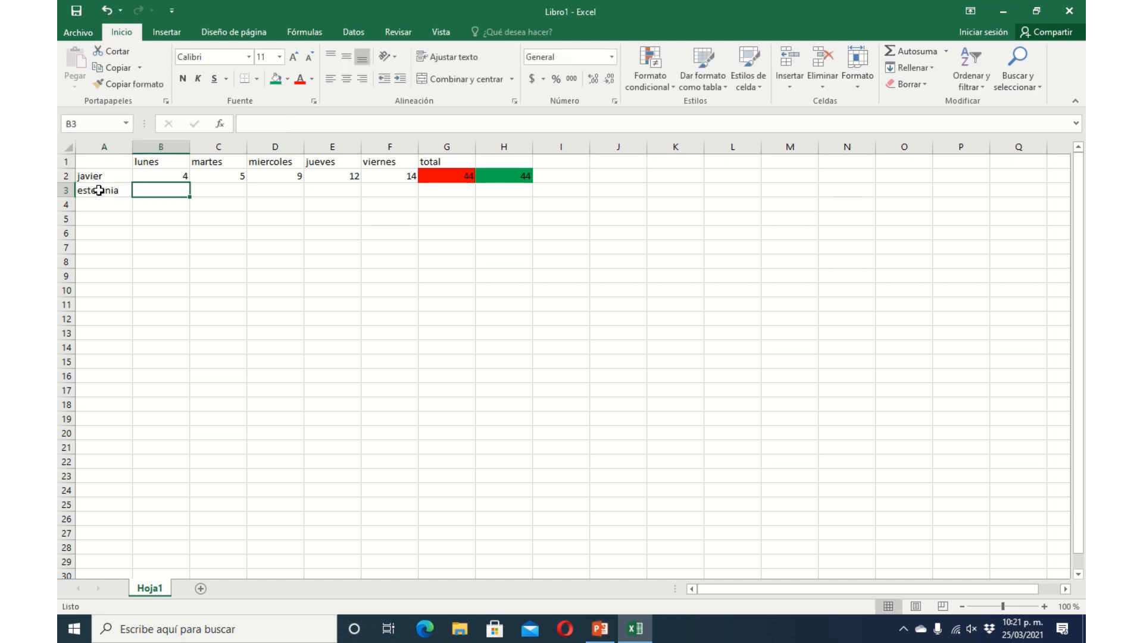
# Fill in the second person's lunes to viernes values in B3:F3 with 5, 6, 8, 4 and 1.
pyautogui.write('5')
pyautogui.press('Tab')
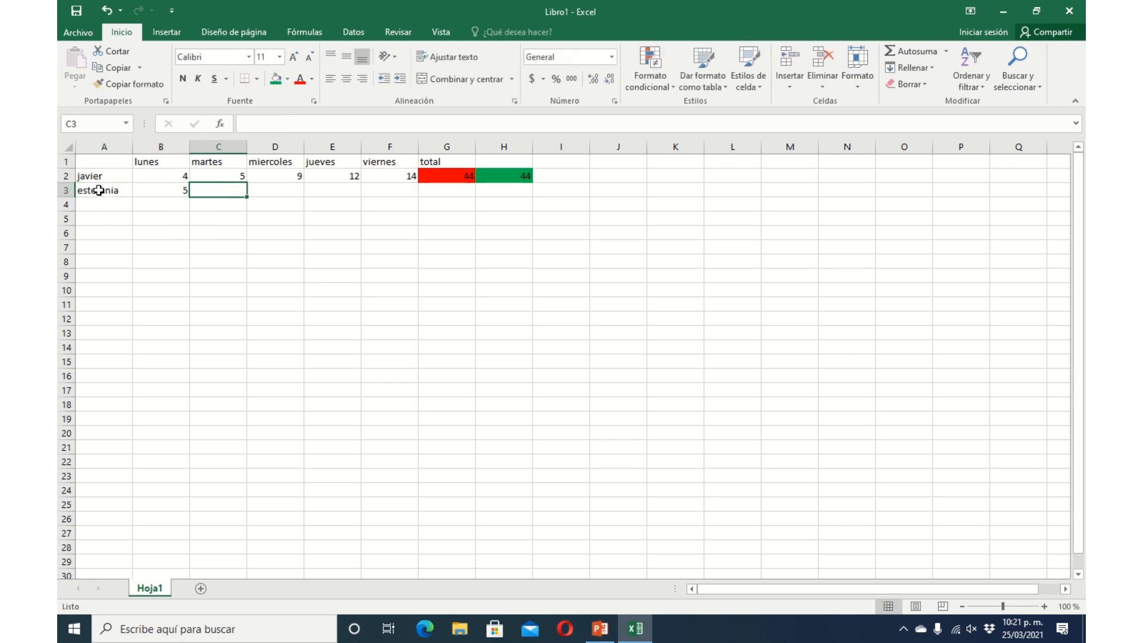
pyautogui.write('6')
pyautogui.press('Tab')
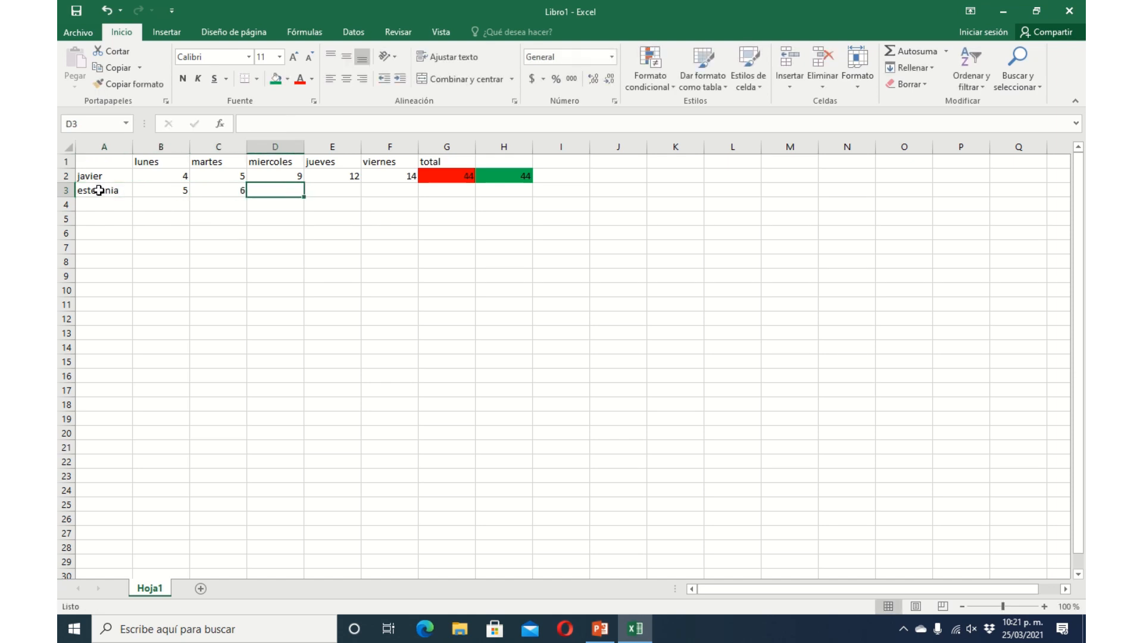
pyautogui.write('8')
pyautogui.press('Tab')
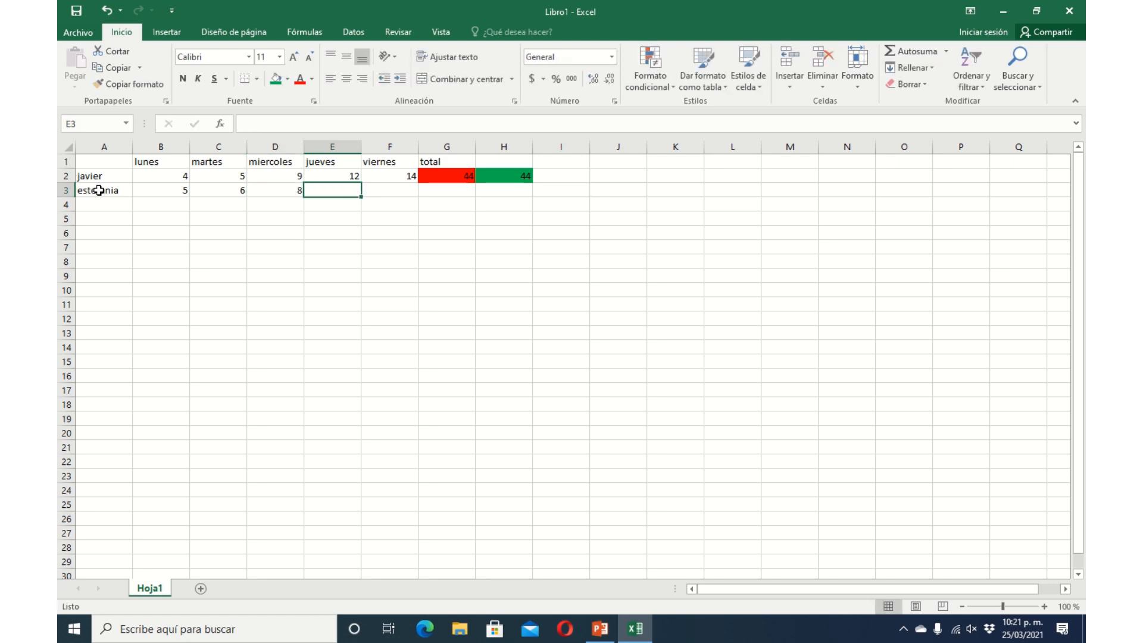
pyautogui.write('4')
pyautogui.press('Tab')
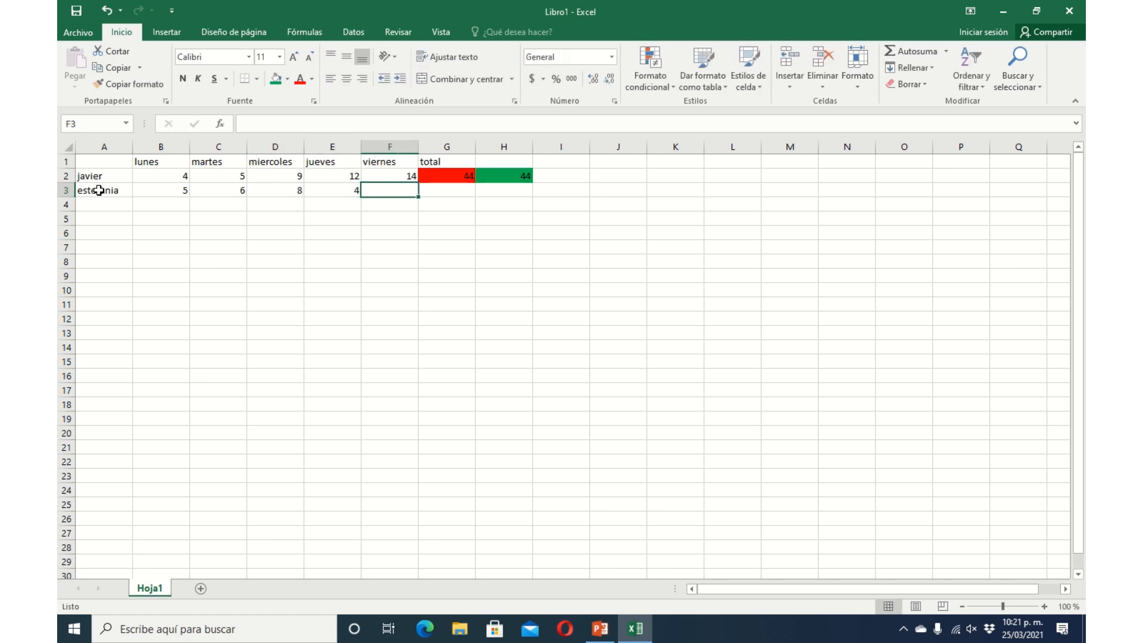
pyautogui.write('1')
pyautogui.press('Tab')
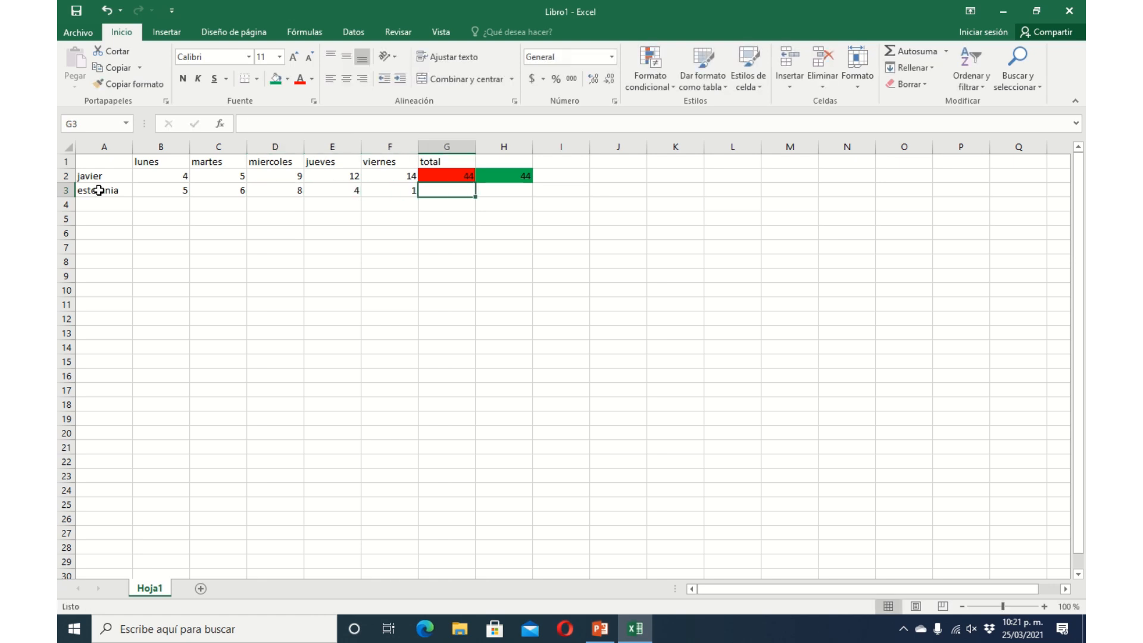
# Fill the second person's total cell G3 with the same green as cell H2.
pyautogui.press('Up')
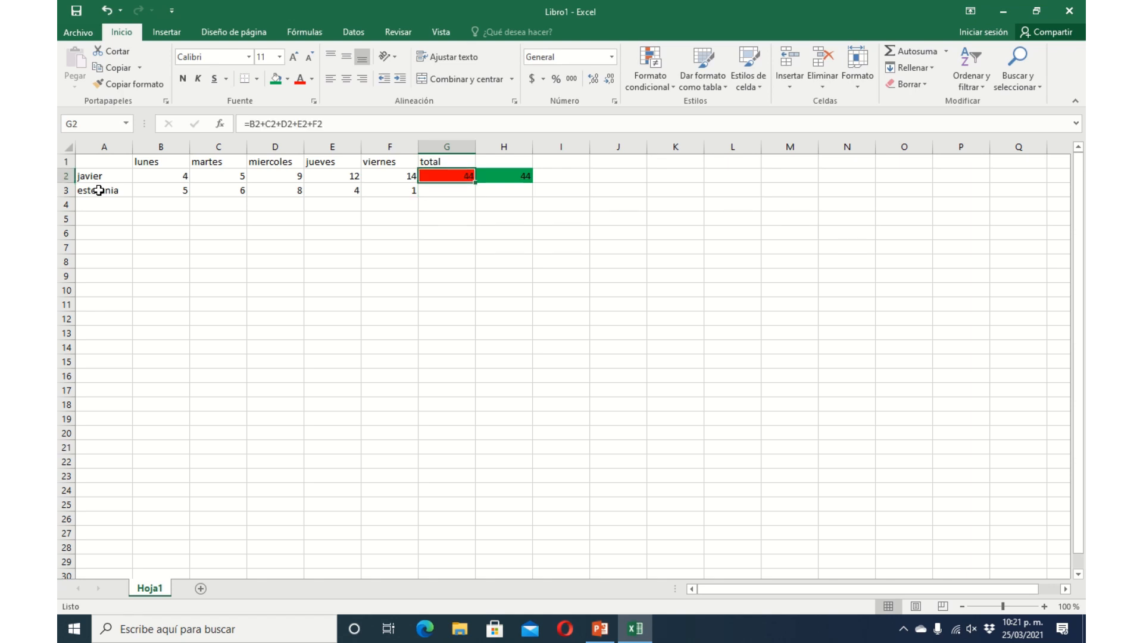
pyautogui.press('Down')
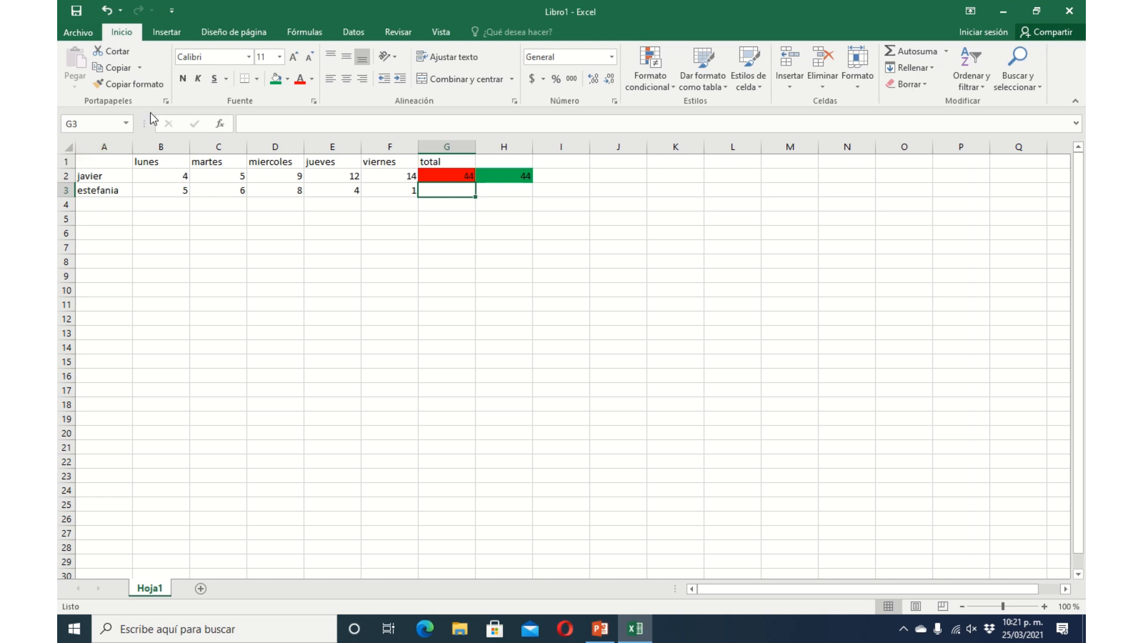
pyautogui.click(275, 84)
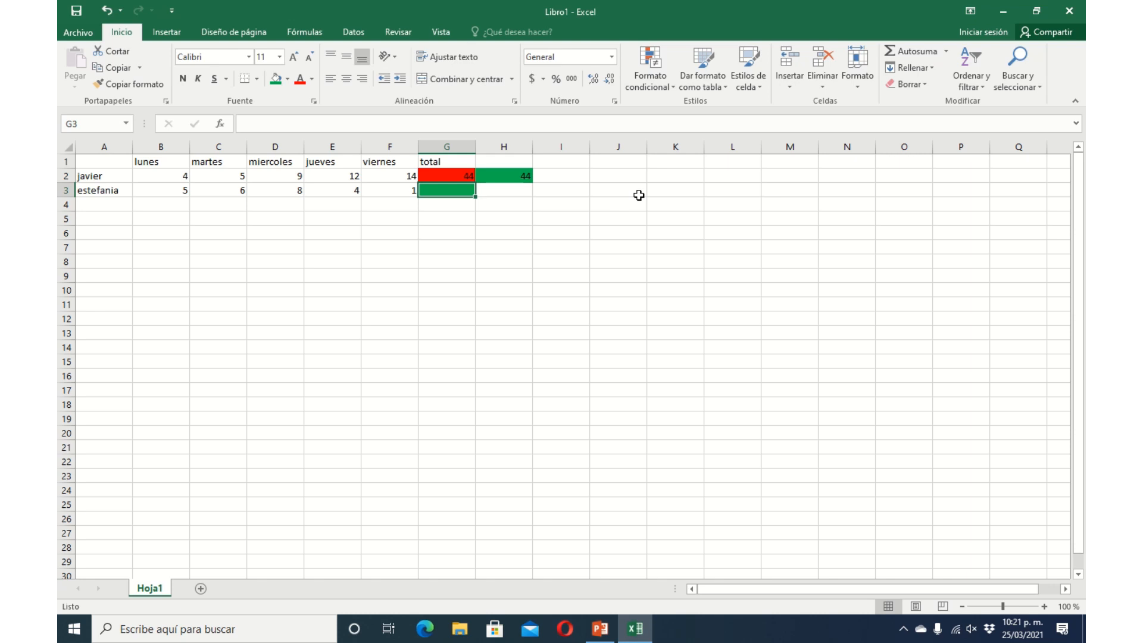
# Total the second person's weekday values in cell G3 with the range formula =suma(b3:f3), and reselect G3 to review its formula.
pyautogui.write('=')
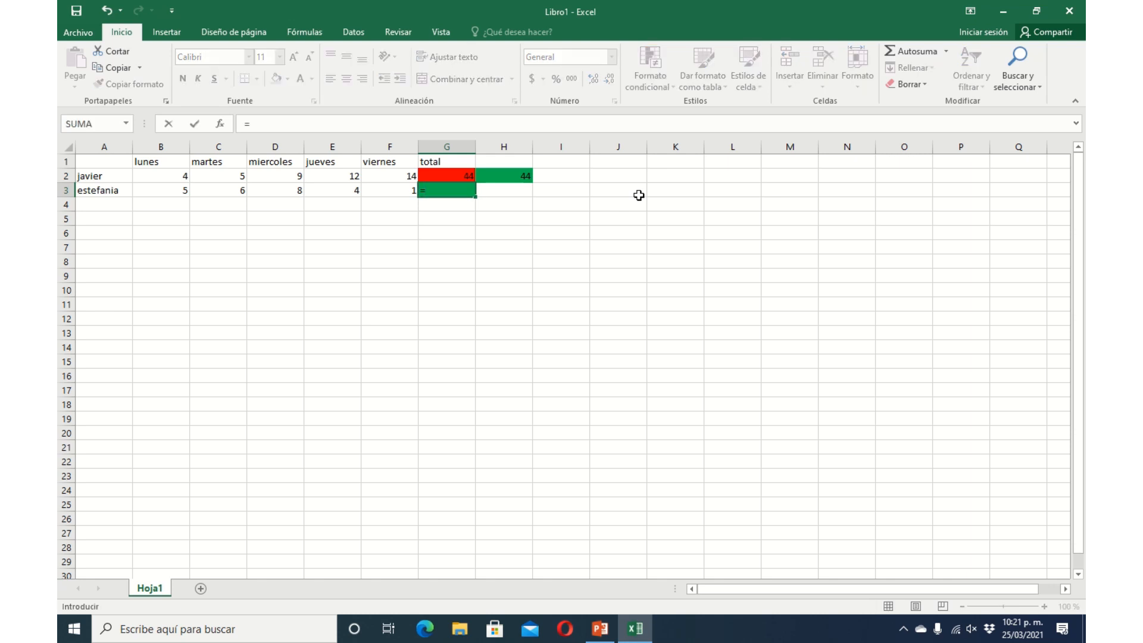
pyautogui.write('suma')
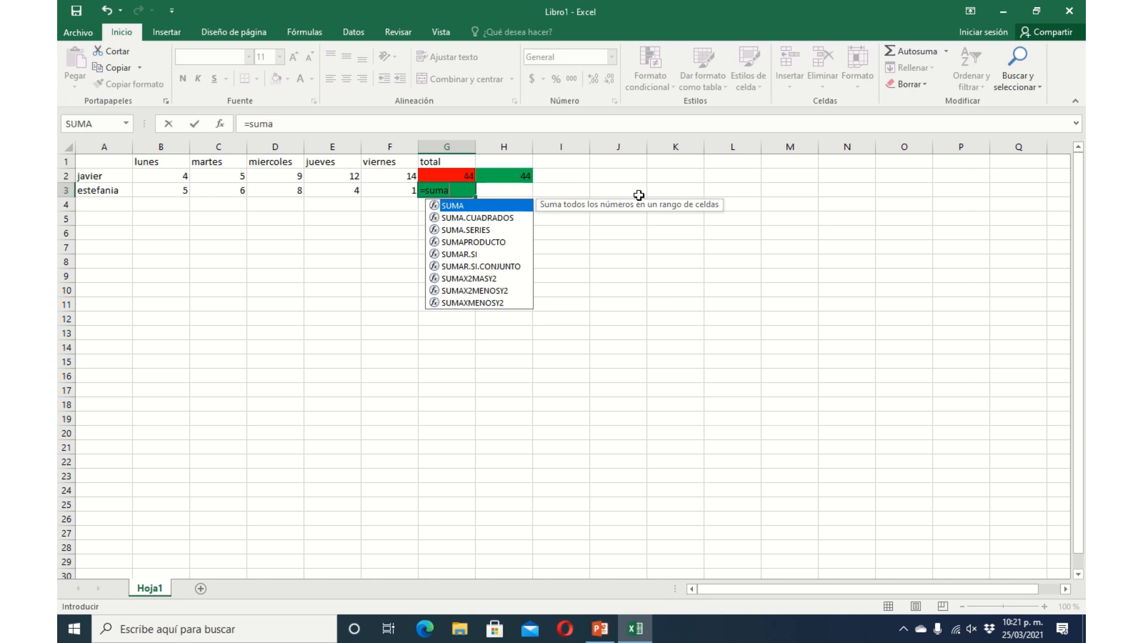
pyautogui.write('(')
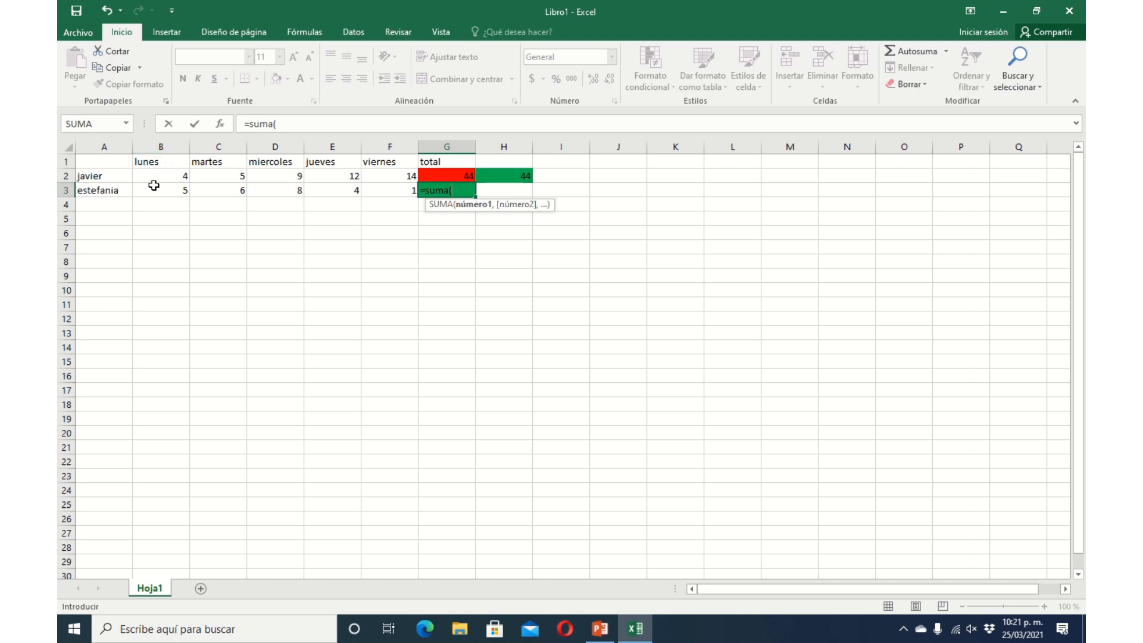
pyautogui.write('b3:')
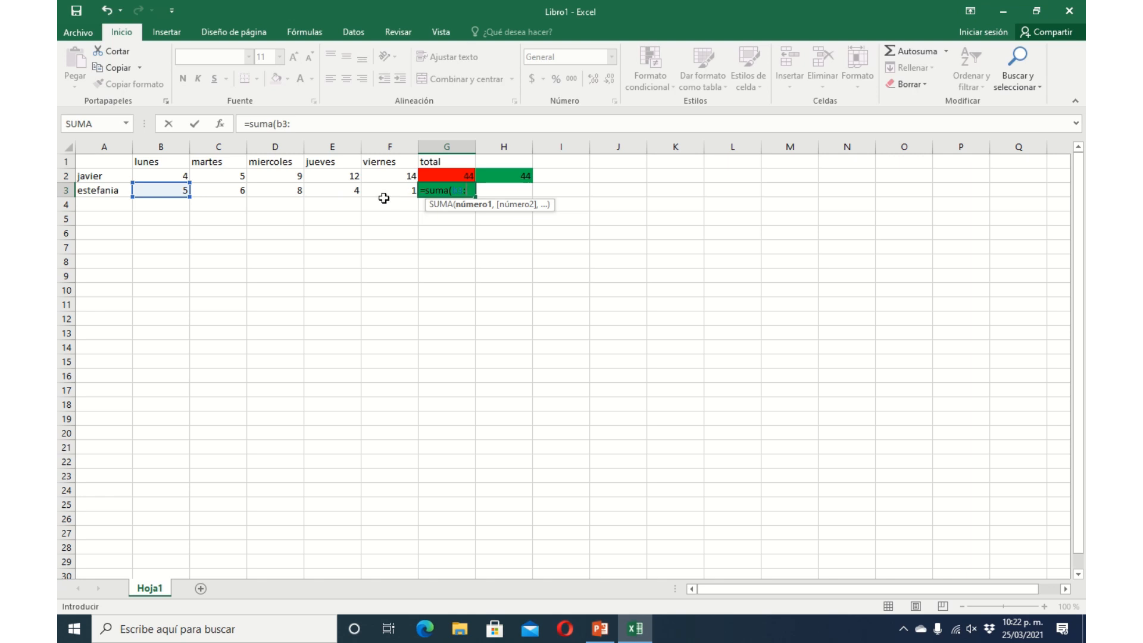
pyautogui.write('f3')
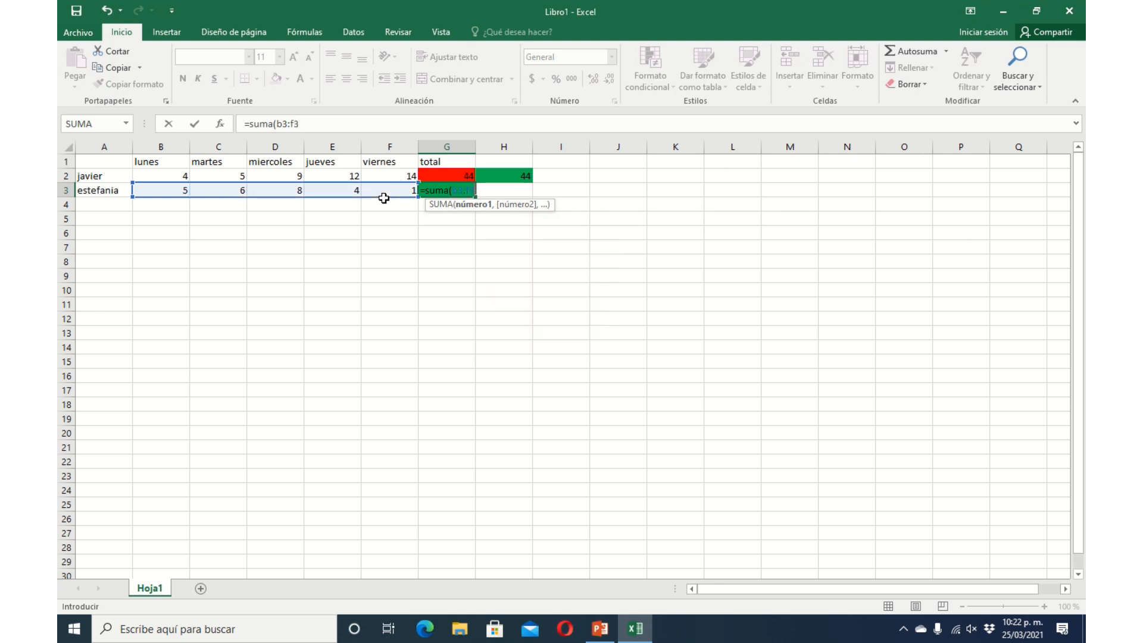
pyautogui.write(')')
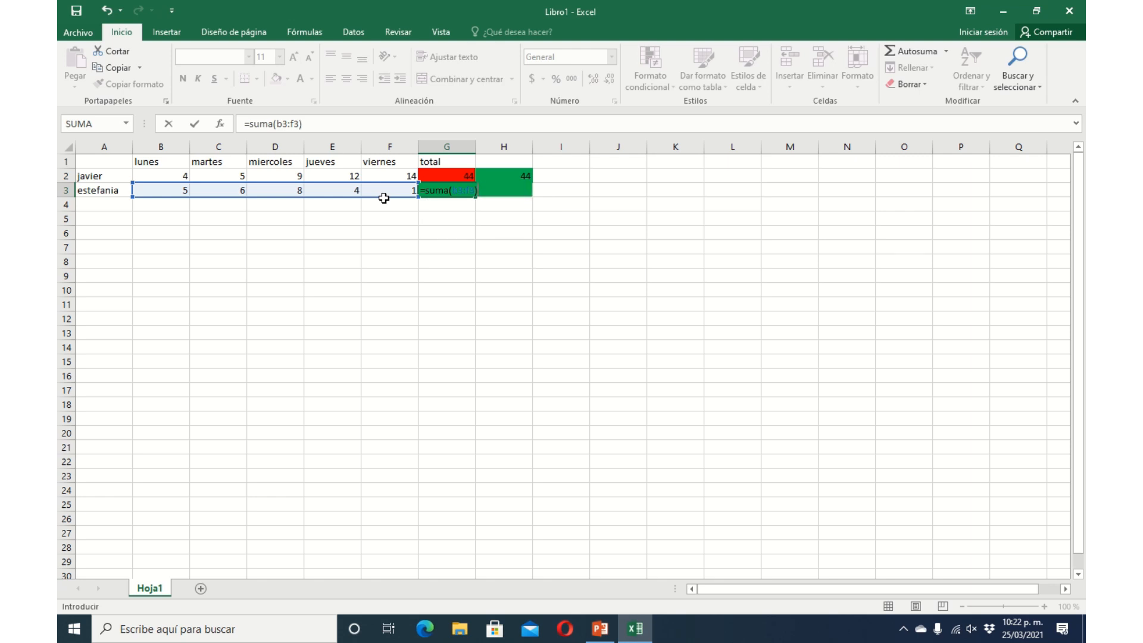
pyautogui.press('Return')
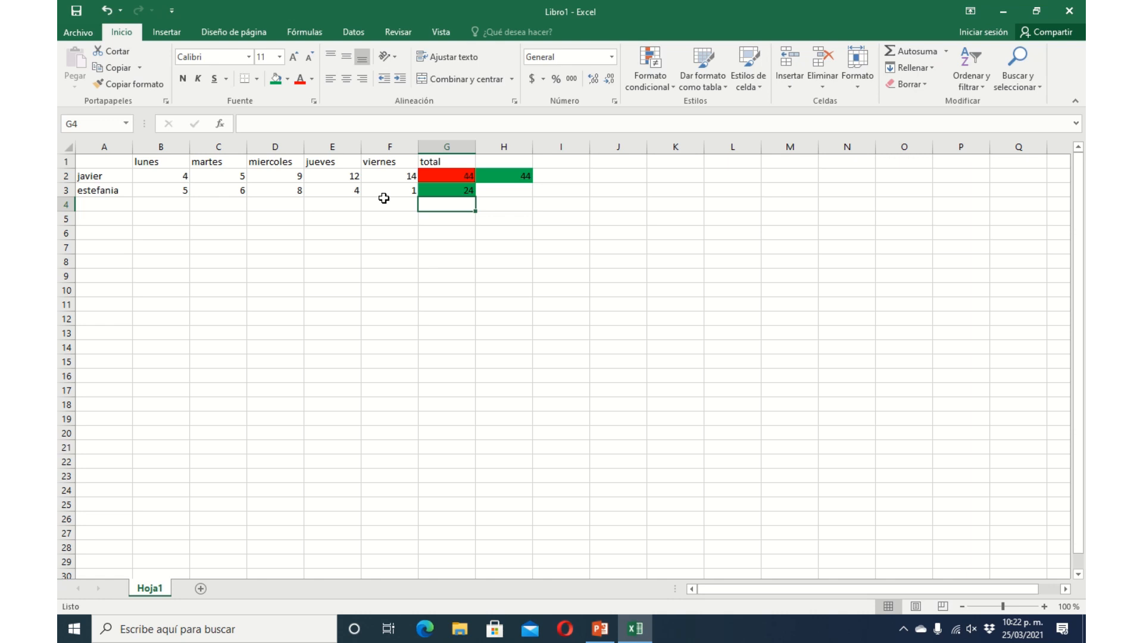
pyautogui.click(460, 190)
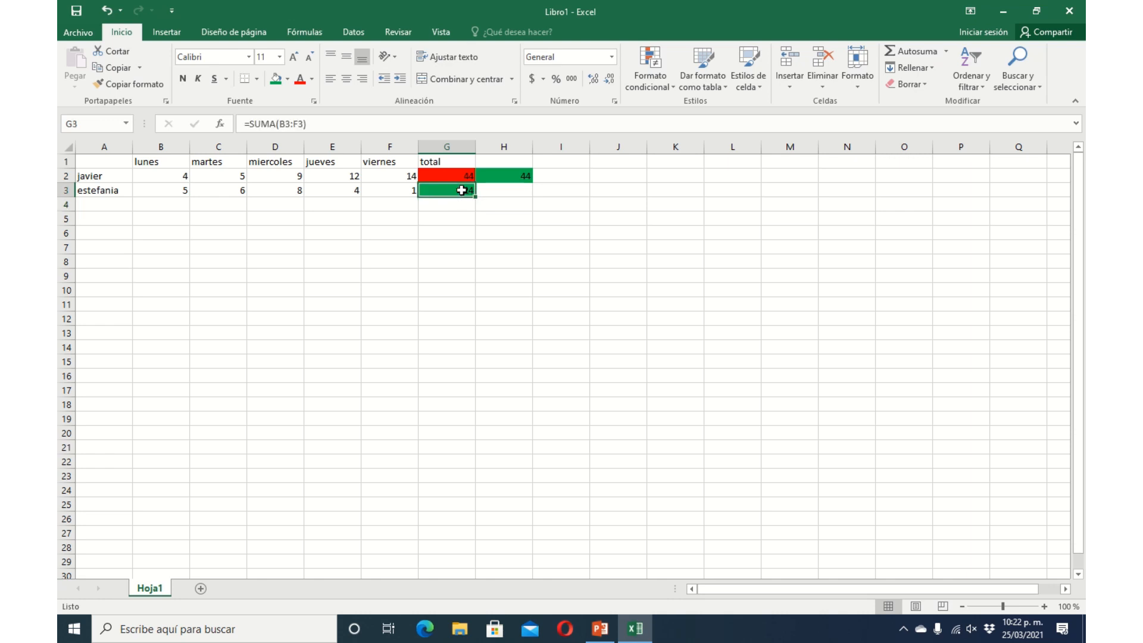